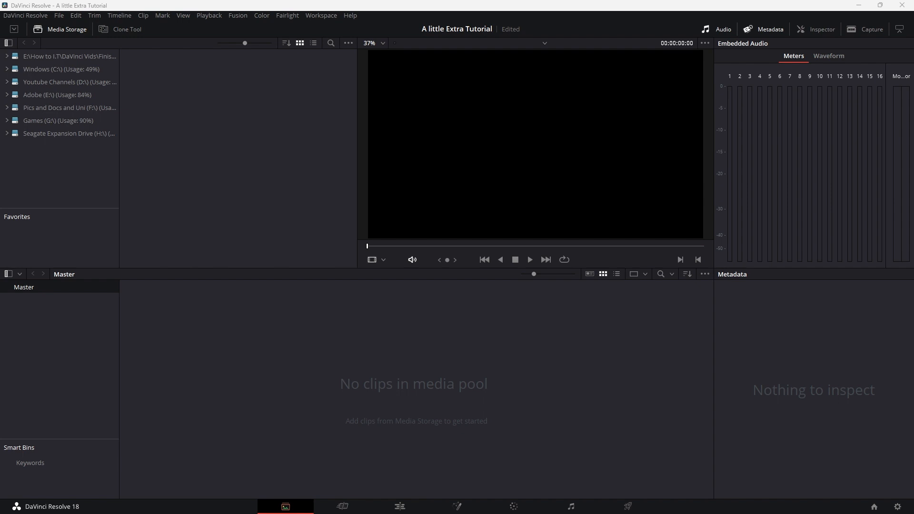
# Step: Import the video clips into the media pool and change the project frame rate to match them
pyautogui.moveTo(110, 336); pyautogui.dragTo(241, 363)
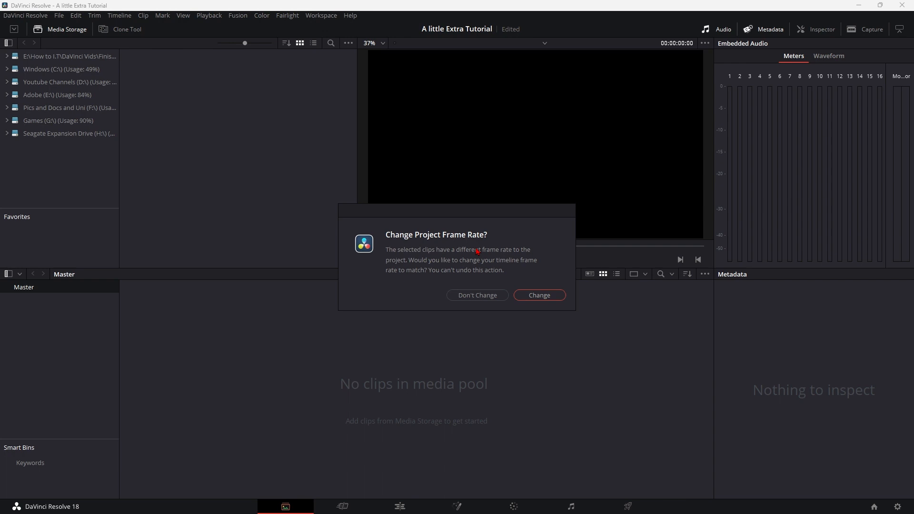
pyautogui.click(540, 299)
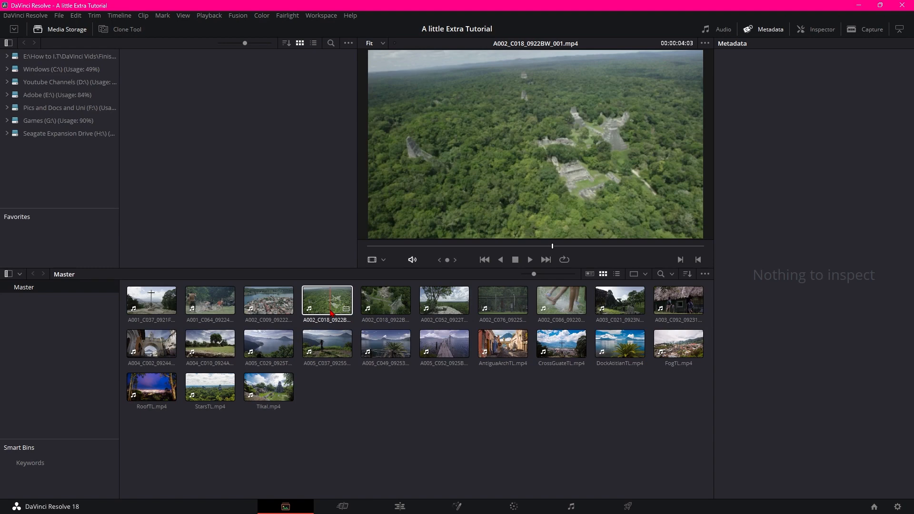
# Step: Rename the clip A002_C018_0922BW_001.mp4 as Ruins 1 in its clip attributes
pyautogui.rightClick(332, 312)
pyautogui.click(376, 422)
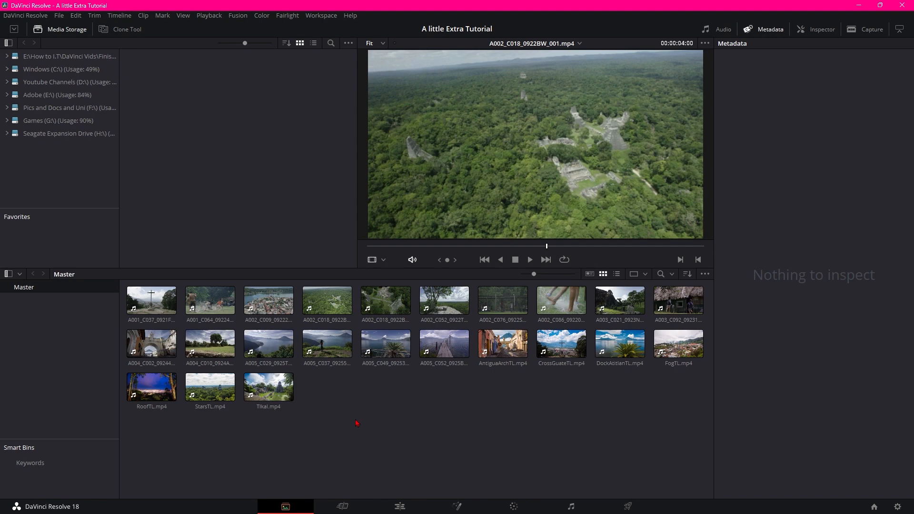
pyautogui.rightClick(322, 304)
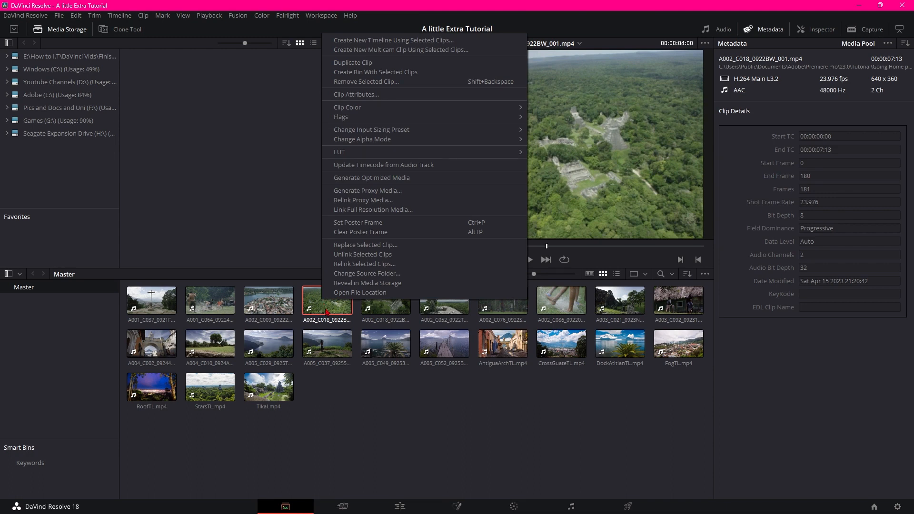
pyautogui.click(362, 94)
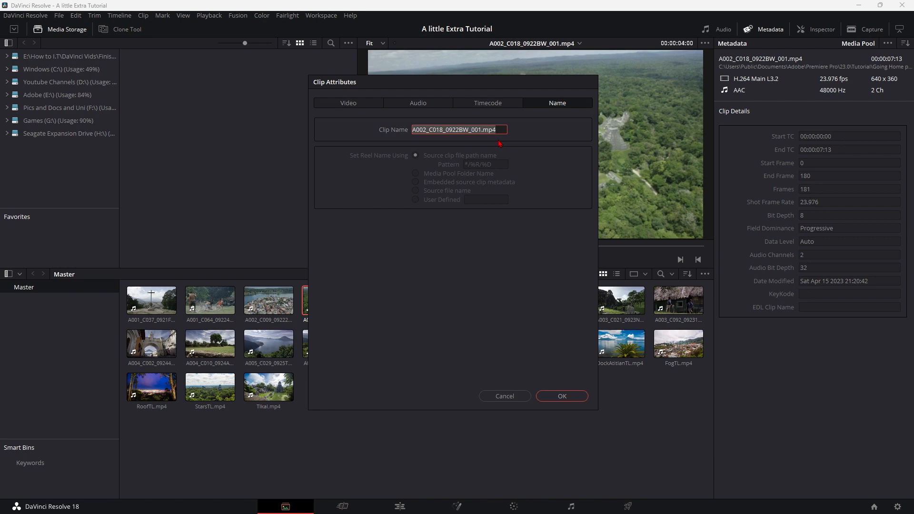
pyautogui.write('Ruin')
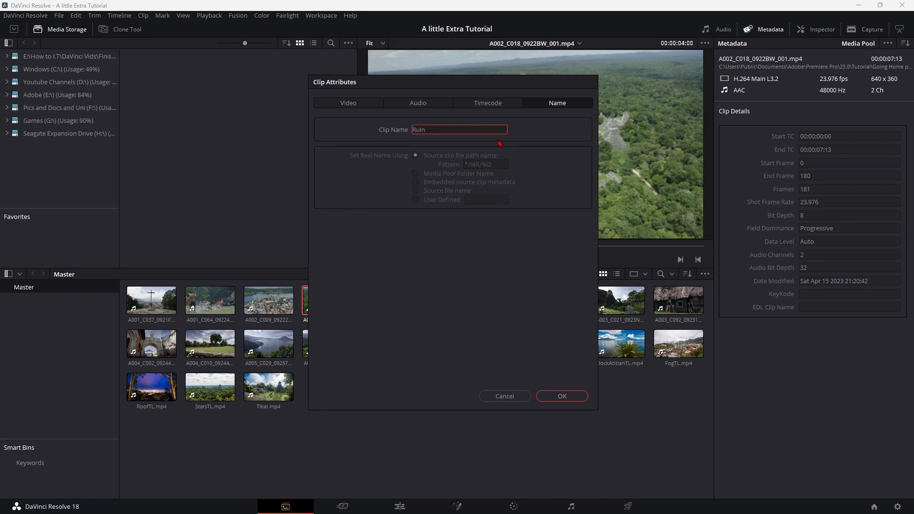
pyautogui.write('s o')
pyautogui.press('BackSpace')
pyautogui.write('1')
pyautogui.click(551, 399)
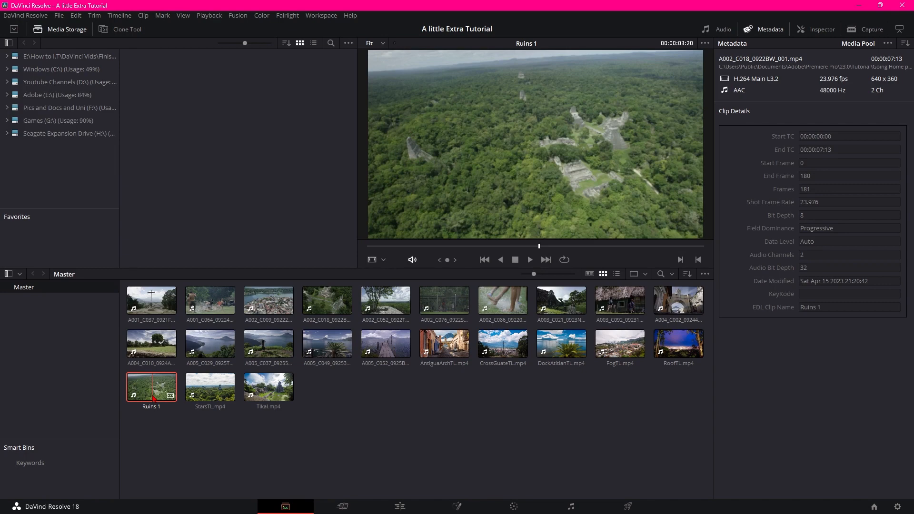
# Step: Assign the Green clip color to the Ruins 1 clip
pyautogui.rightClick(154, 398)
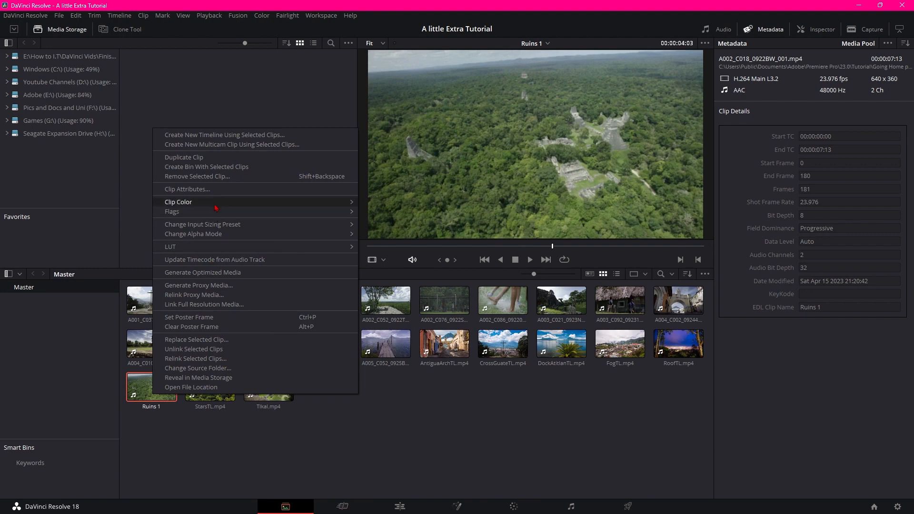
pyautogui.moveTo(216, 206)
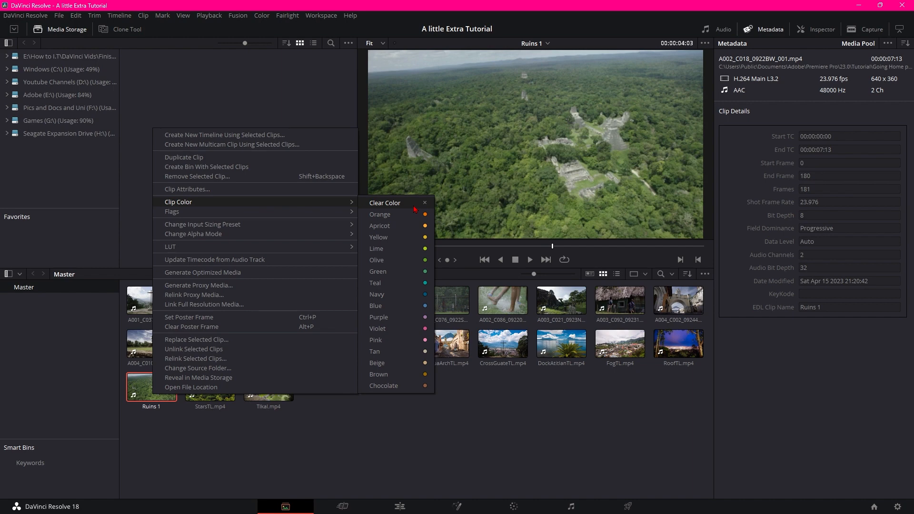
pyautogui.click(404, 265)
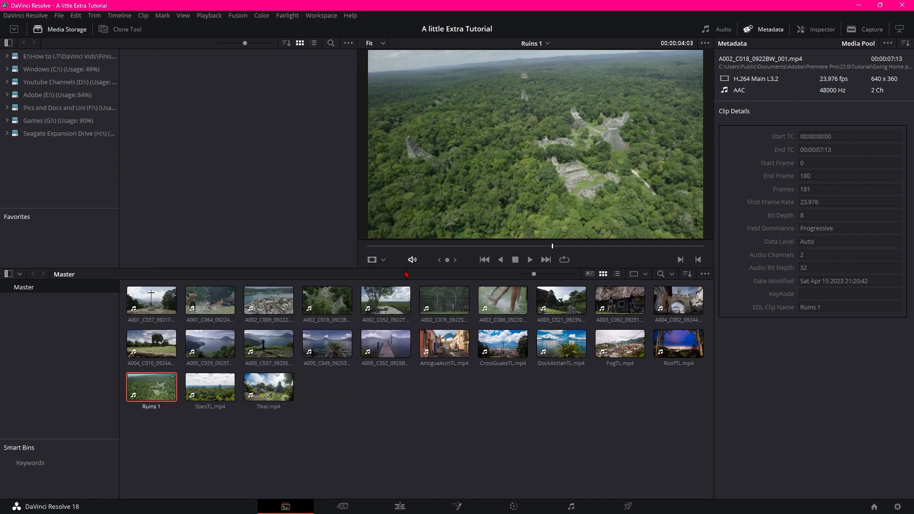
pyautogui.click(363, 409)
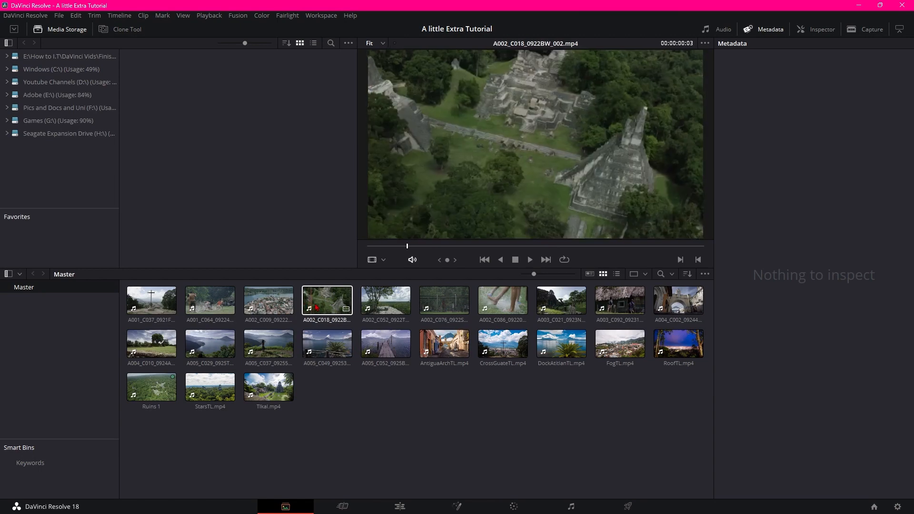
# Step: Rename the clip A002_C018_0922BW_002.mp4 as Ruins 2 in its clip attributes
pyautogui.rightClick(324, 307)
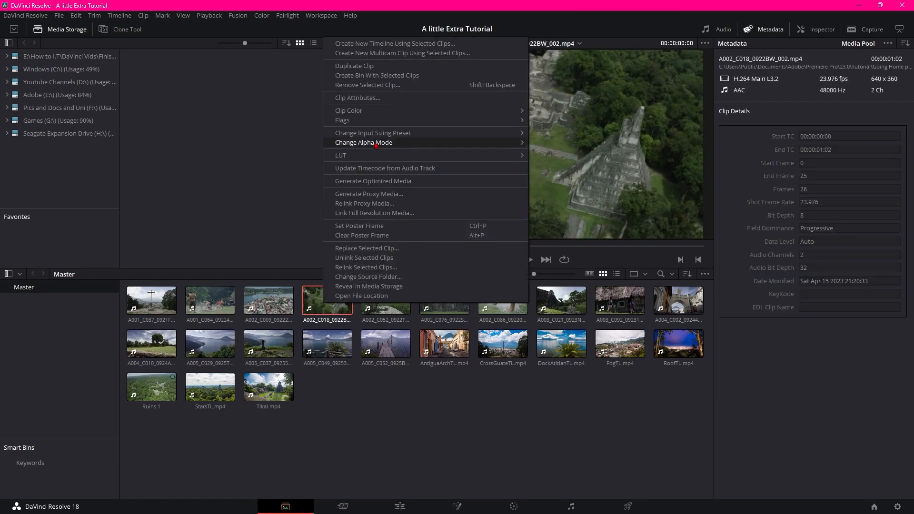
pyautogui.moveTo(383, 136)
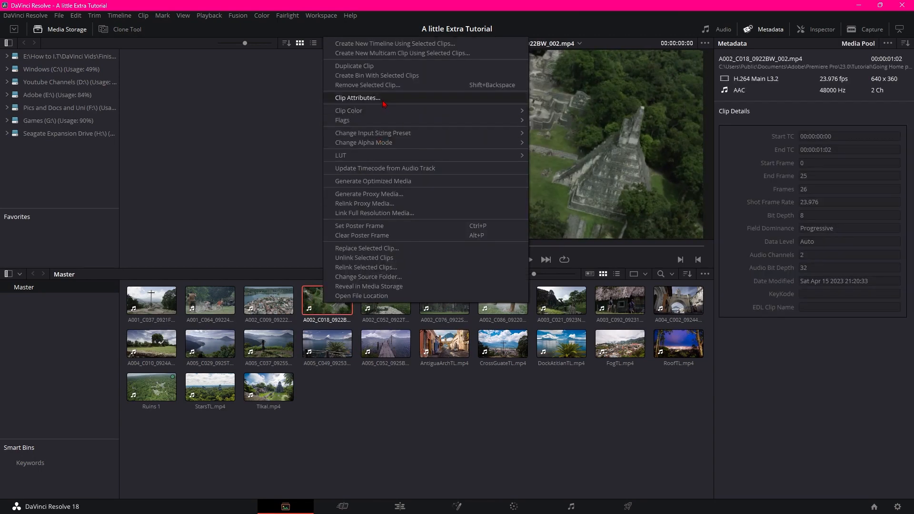
pyautogui.click(384, 97)
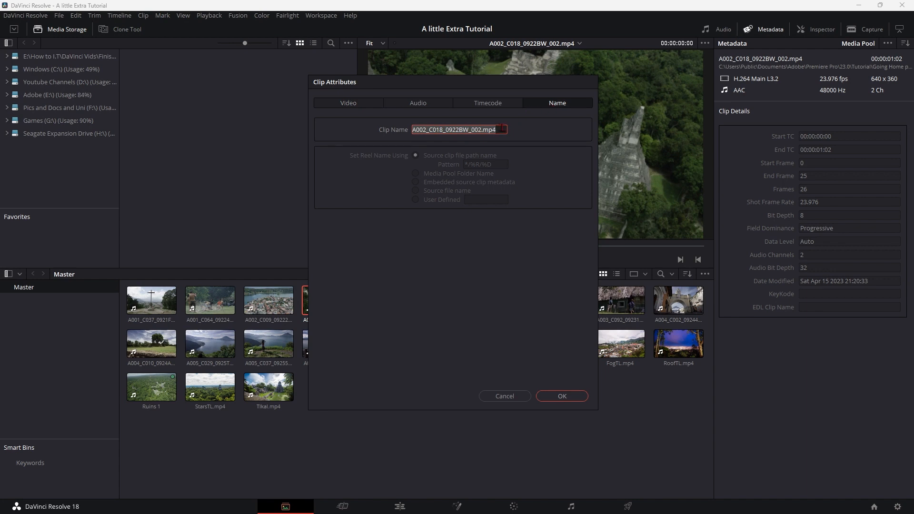
pyautogui.write('Ru')
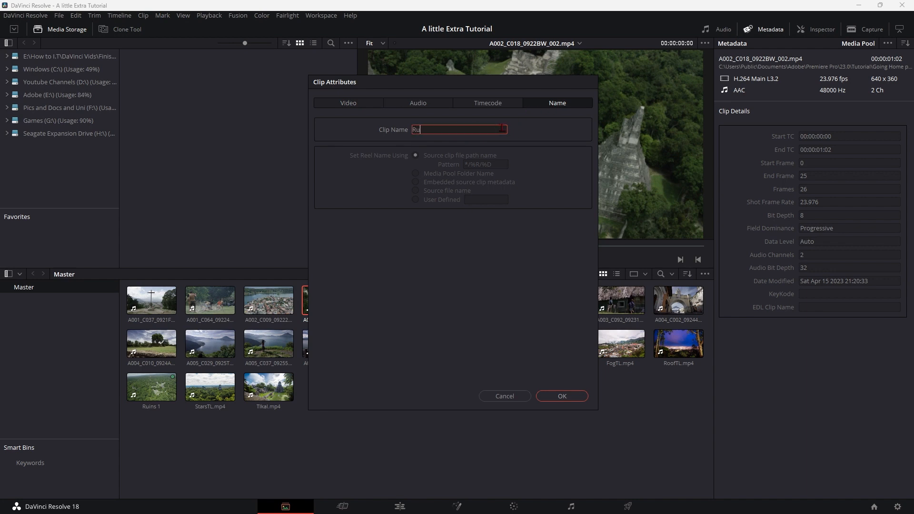
pyautogui.write('nins 2')
pyautogui.click(568, 397)
# Step: Assign the Green clip color to the Ruins 2 clip
pyautogui.rightClick(153, 392)
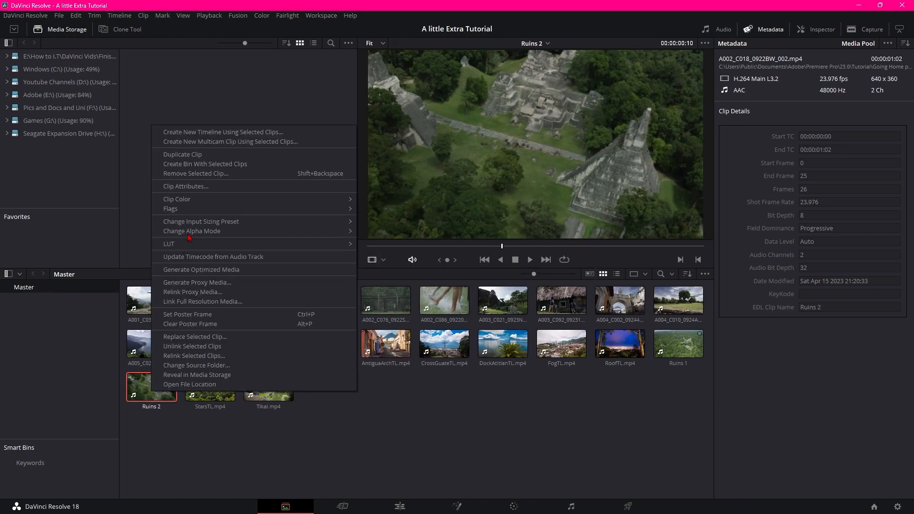
pyautogui.moveTo(202, 202)
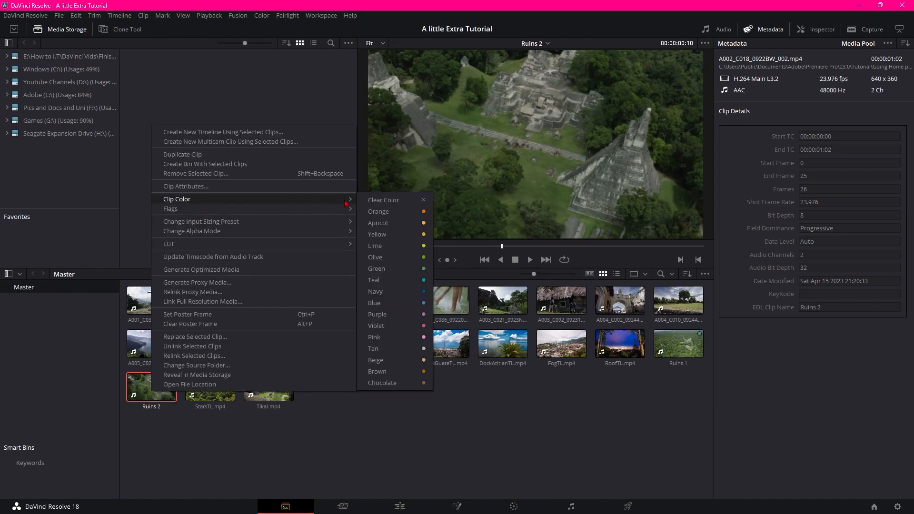
pyautogui.click(398, 260)
pyautogui.click(361, 437)
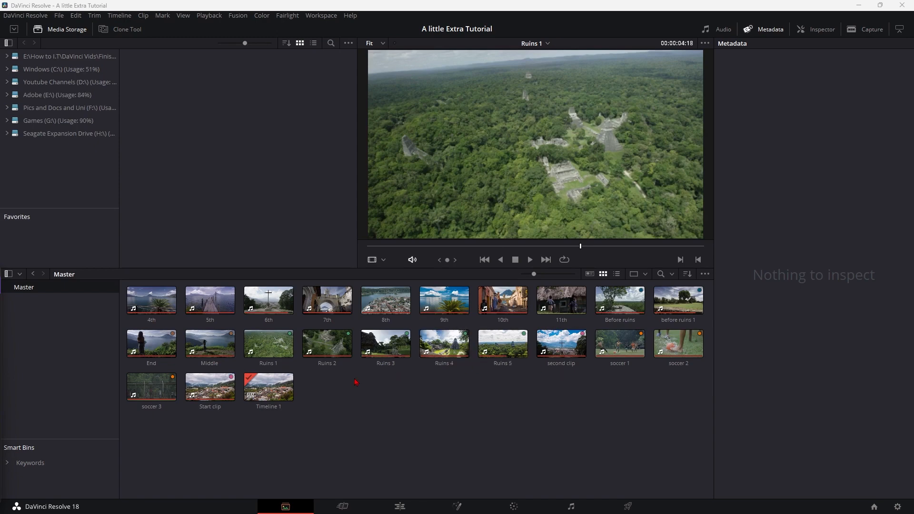
# Step: Select the clips Ruins 1 through Ruins 5 and display all groups of their metadata
pyautogui.click(288, 369)
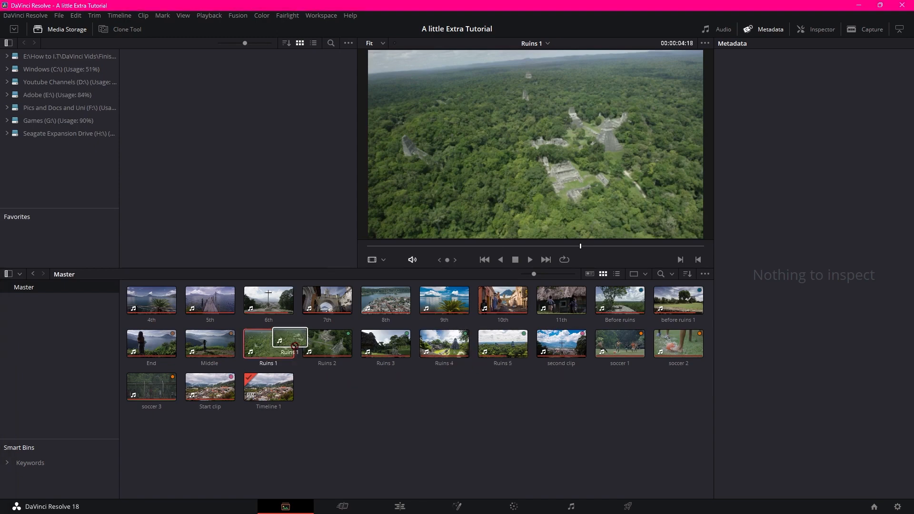
pyautogui.moveTo(288, 368); pyautogui.dragTo(503, 355)
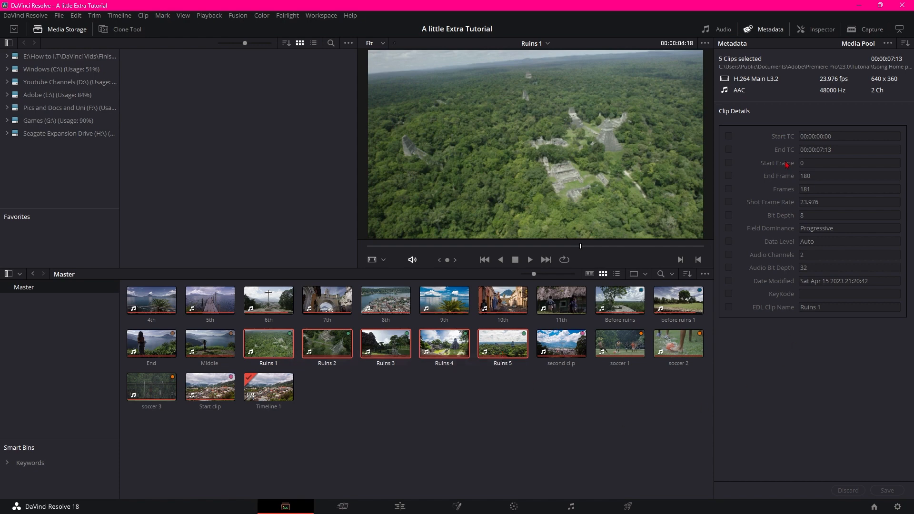
pyautogui.click(906, 47)
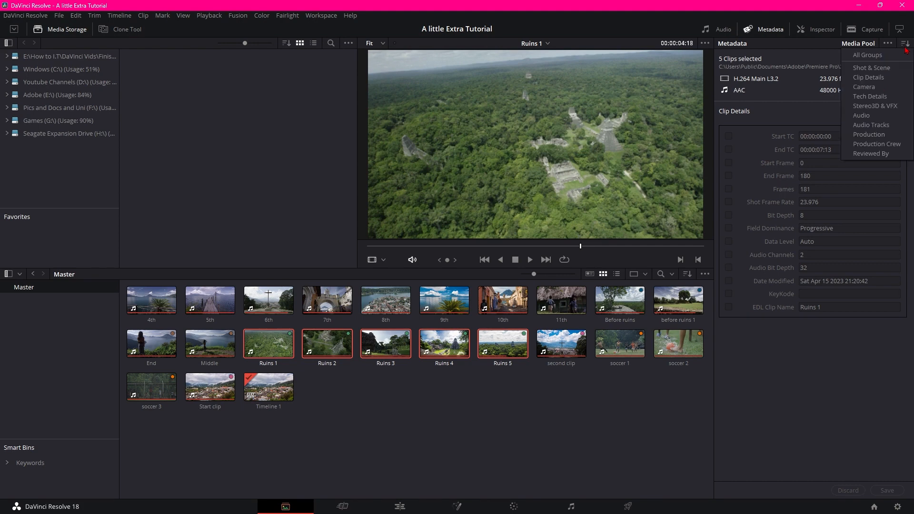
pyautogui.click(879, 55)
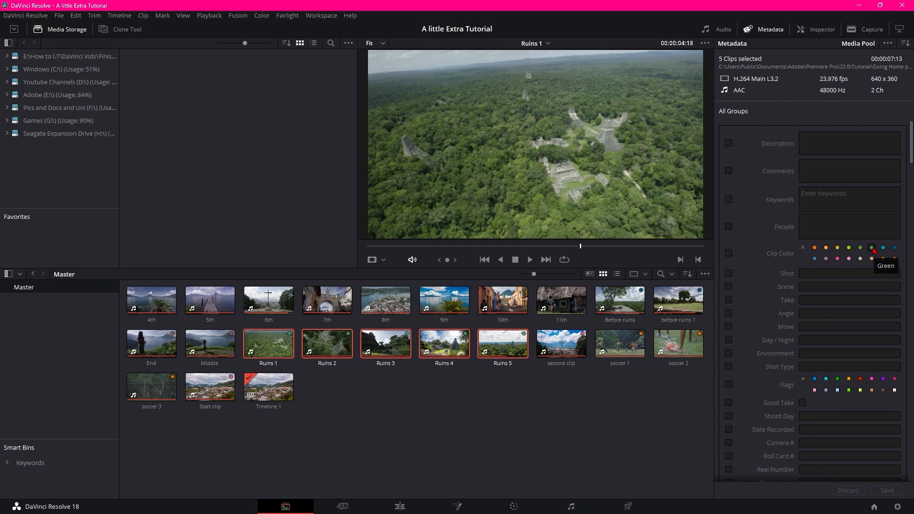
# Step: Add the keyword Ruins to the five selected clips and save the metadata
pyautogui.click(835, 199)
pyautogui.write('Ru')
pyautogui.click(836, 202)
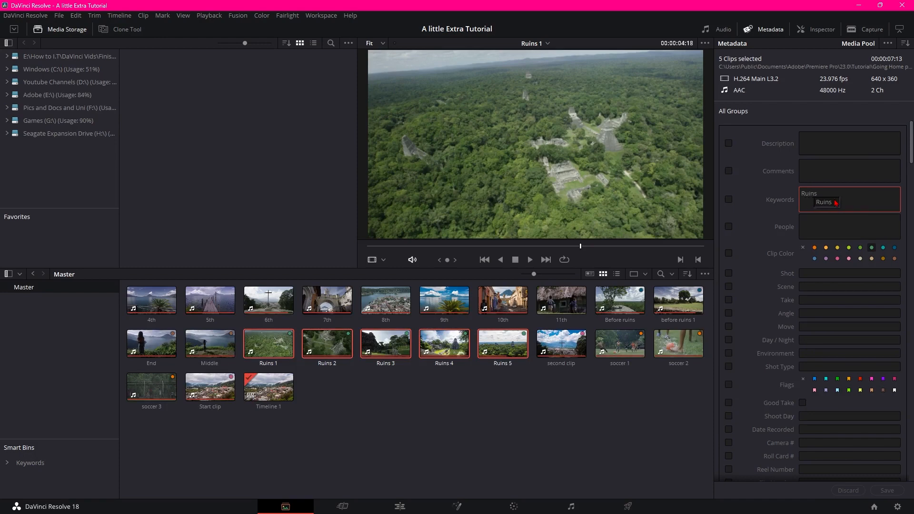
pyautogui.click(835, 203)
pyautogui.click(888, 492)
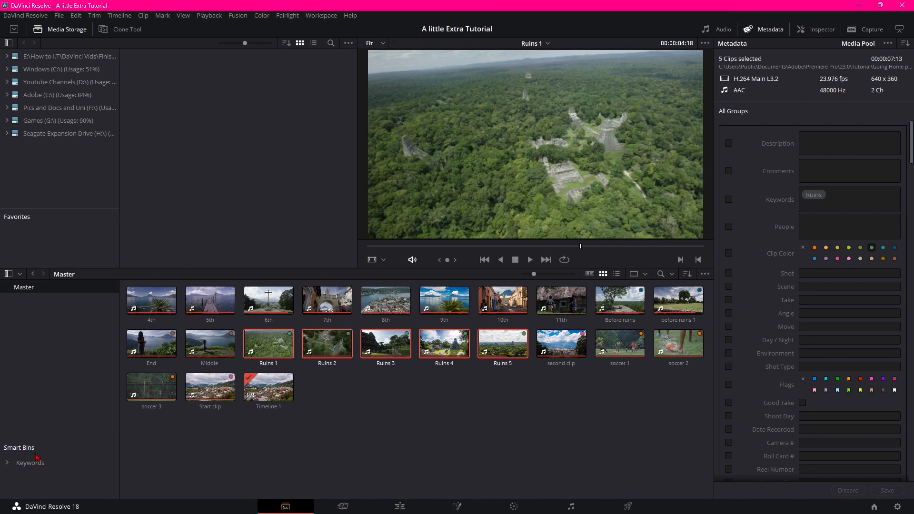
# Step: Check the clips collected in the Keywords smart bin and return to the Master bin
pyautogui.click(9, 467)
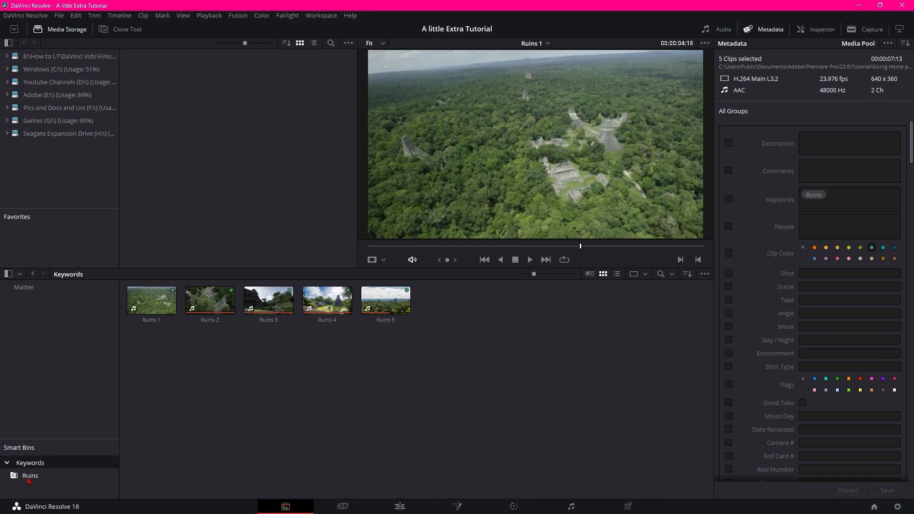
pyautogui.click(24, 288)
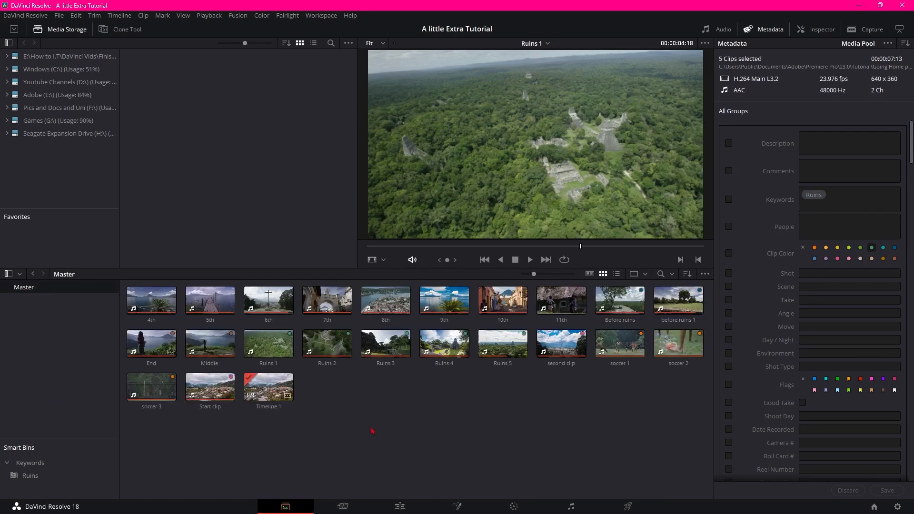
pyautogui.click(456, 453)
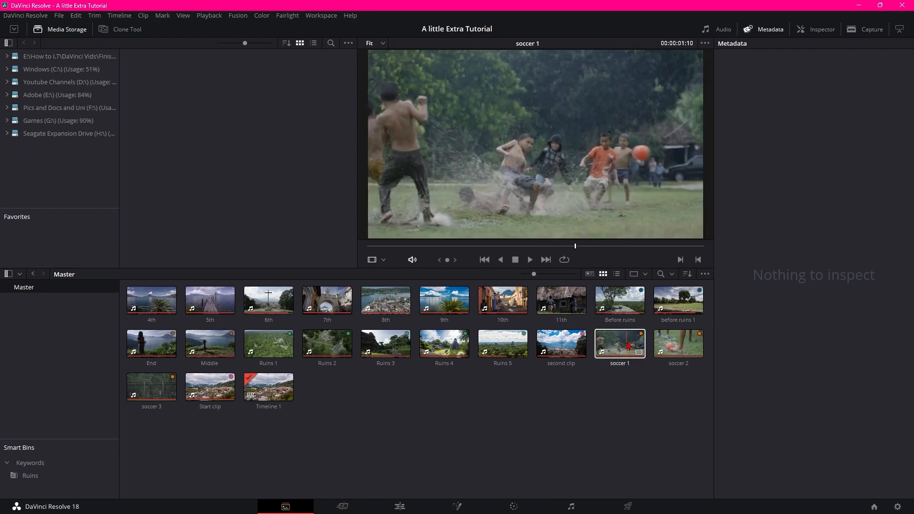
# Step: Add the keyword soccer to the clips soccer 1, soccer 2 and soccer 3, and save the metadata
pyautogui.click(629, 346)
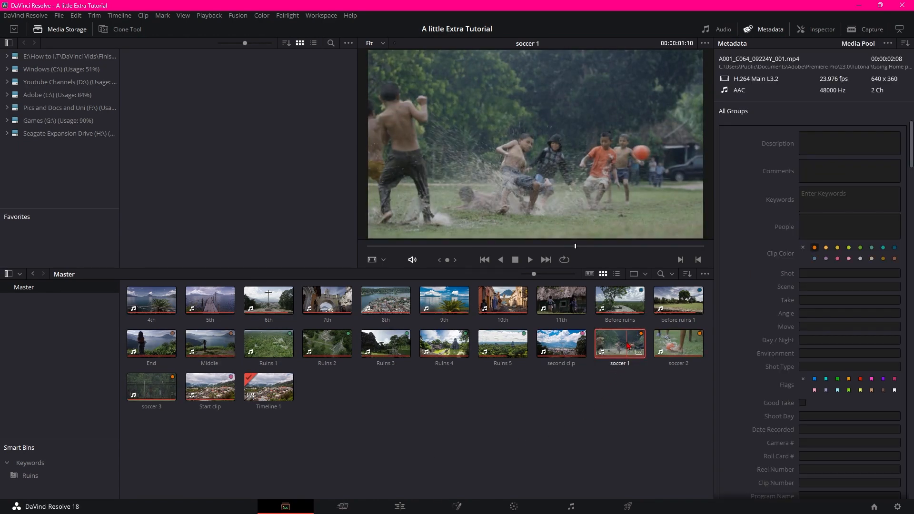
pyautogui.keyDown('ctrl'); pyautogui.click(675, 348); pyautogui.keyUp('ctrl')
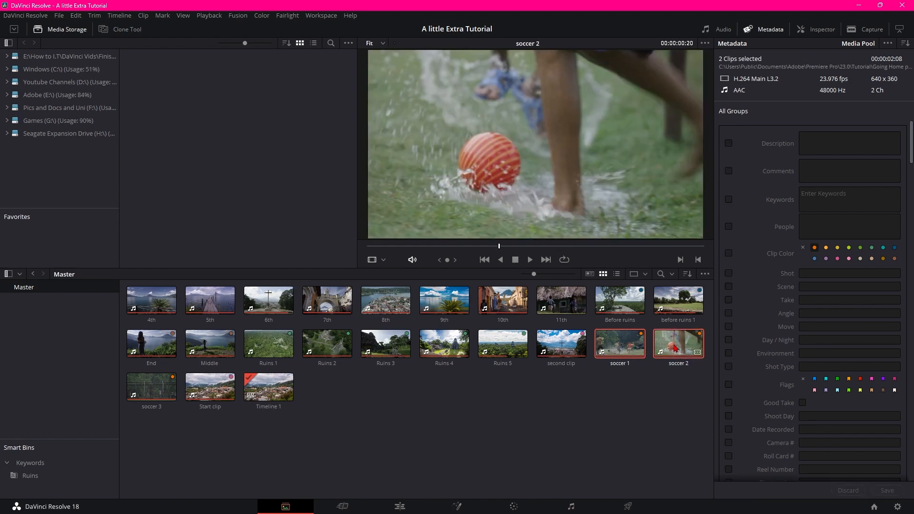
pyautogui.keyDown('ctrl'); pyautogui.click(149, 395); pyautogui.keyUp('ctrl')
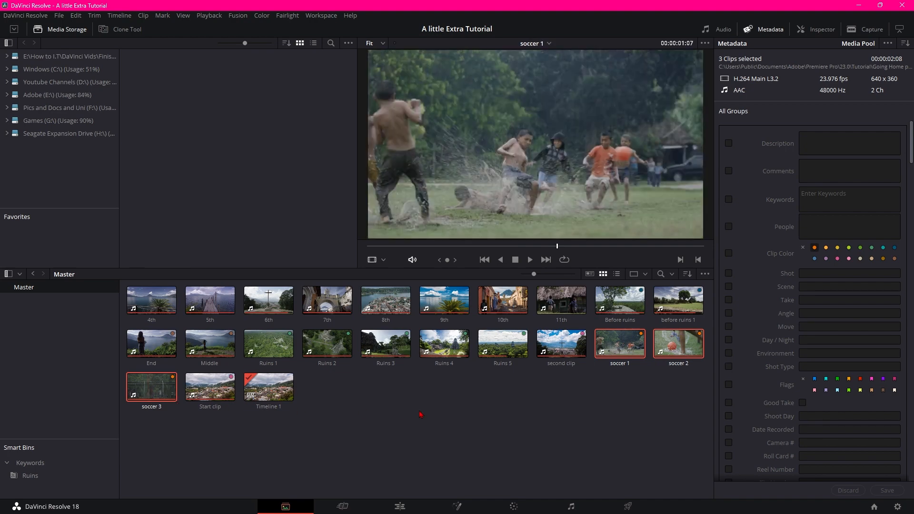
pyautogui.click(823, 202)
pyautogui.write('soccer')
pyautogui.press('Return')
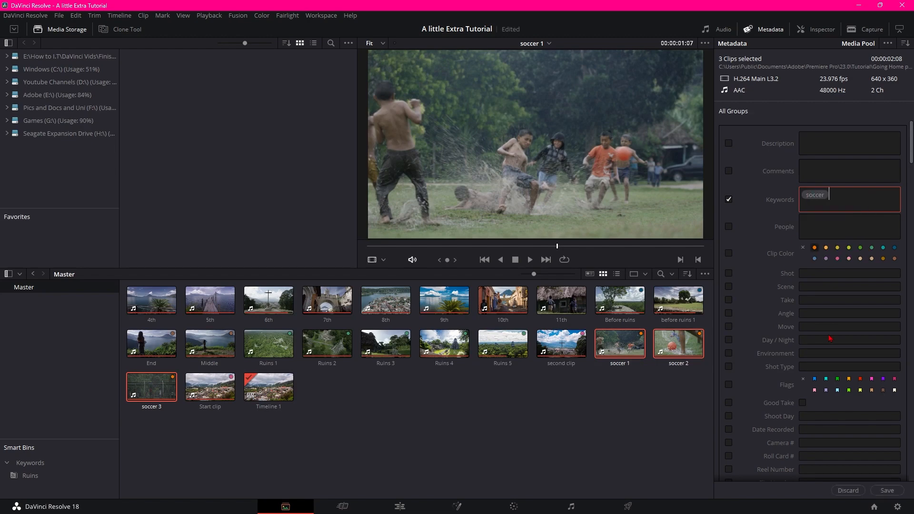
pyautogui.click(888, 491)
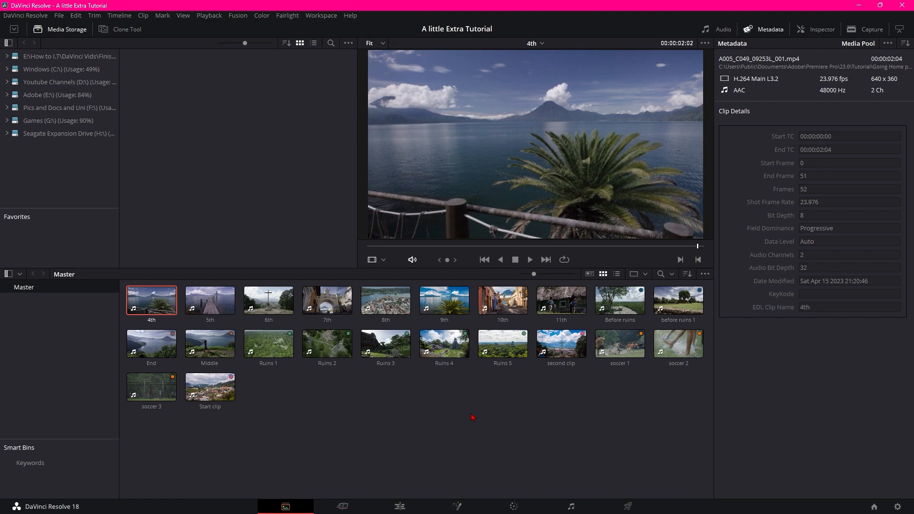
# Step: Place Start clip at the beginning of a new timeline on the Cut page and play it
pyautogui.click(344, 507)
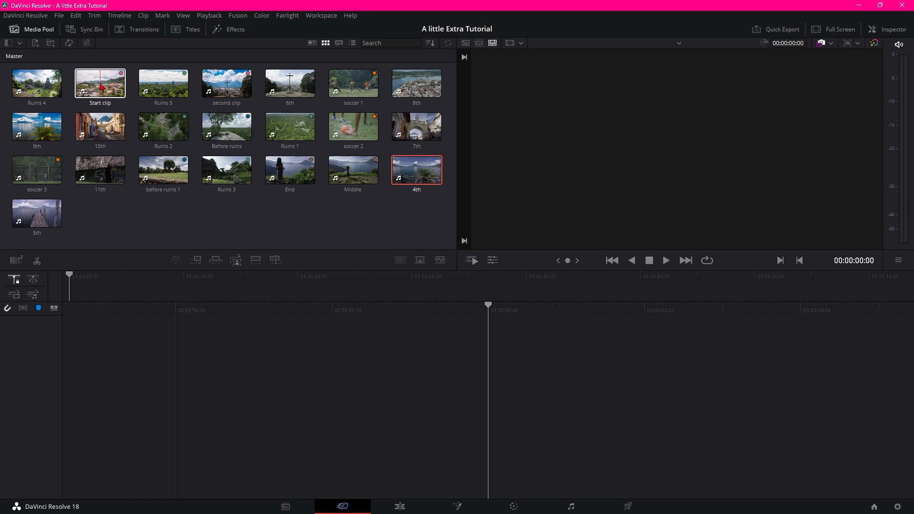
pyautogui.moveTo(101, 86); pyautogui.dragTo(105, 294)
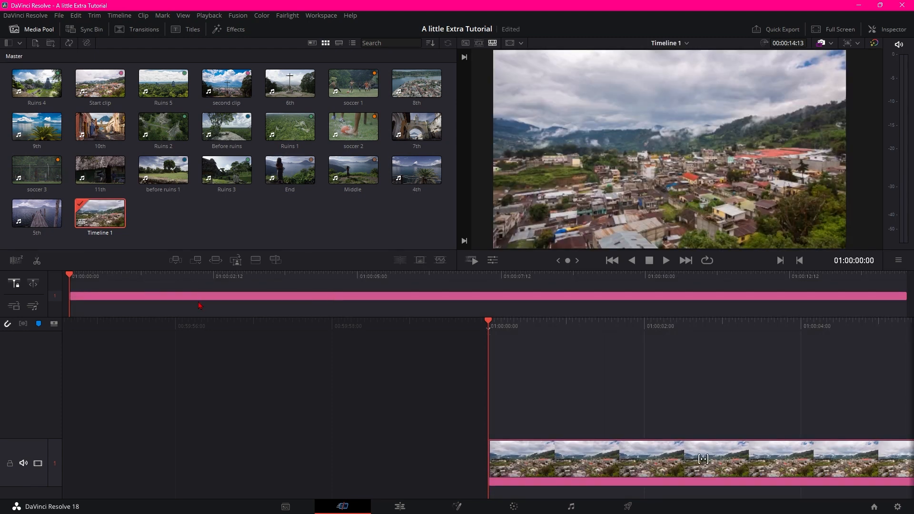
pyautogui.press('space')
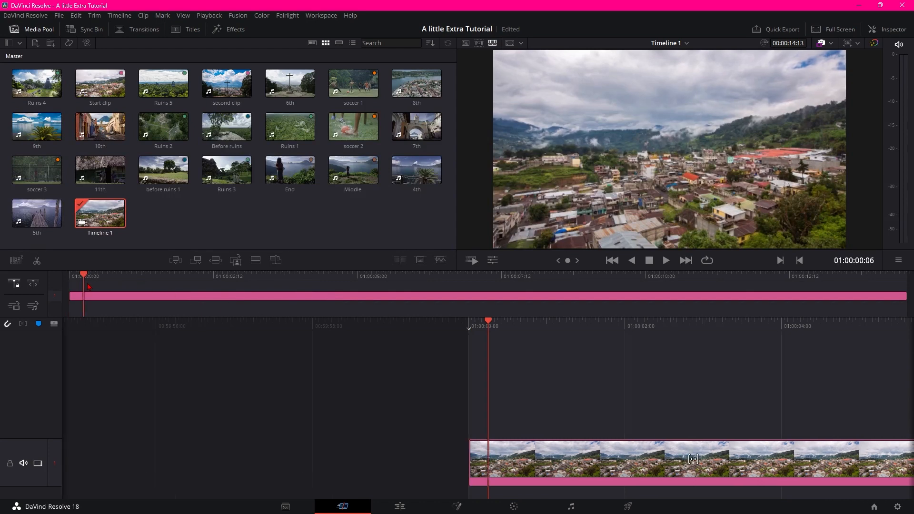
# Step: Scrub through Start clip in both timelines with the locked and the free playhead, and set the playhead back to locked
pyautogui.moveTo(126, 285); pyautogui.dragTo(204, 292)
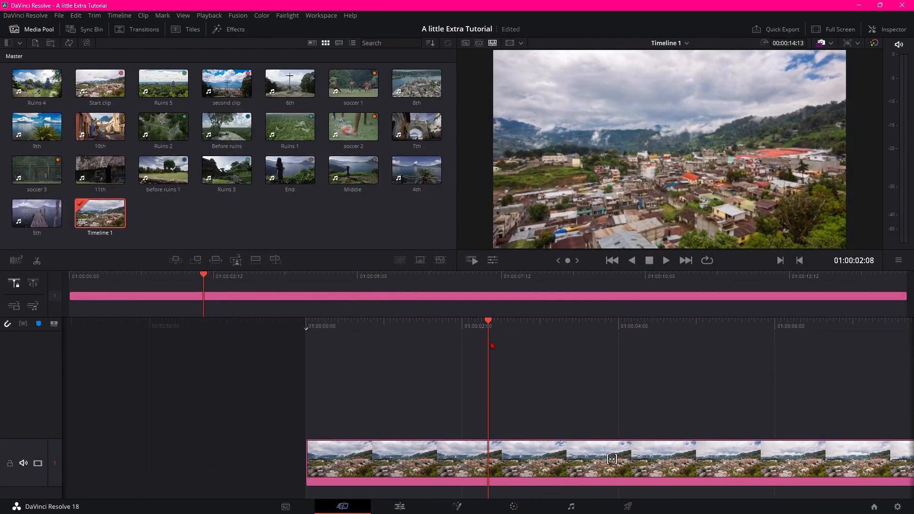
pyautogui.moveTo(488, 322); pyautogui.dragTo(222, 368)
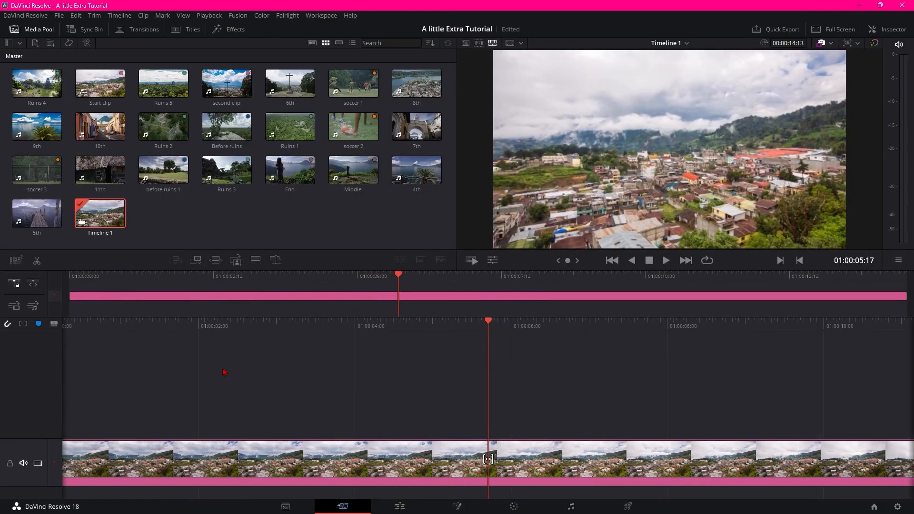
pyautogui.moveTo(488, 322); pyautogui.dragTo(496, 347)
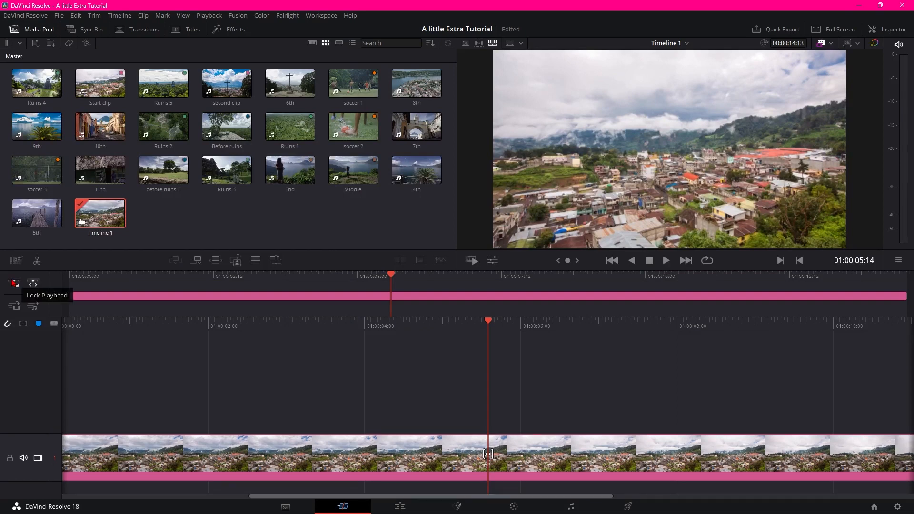
pyautogui.moveTo(292, 286); pyautogui.dragTo(475, 367)
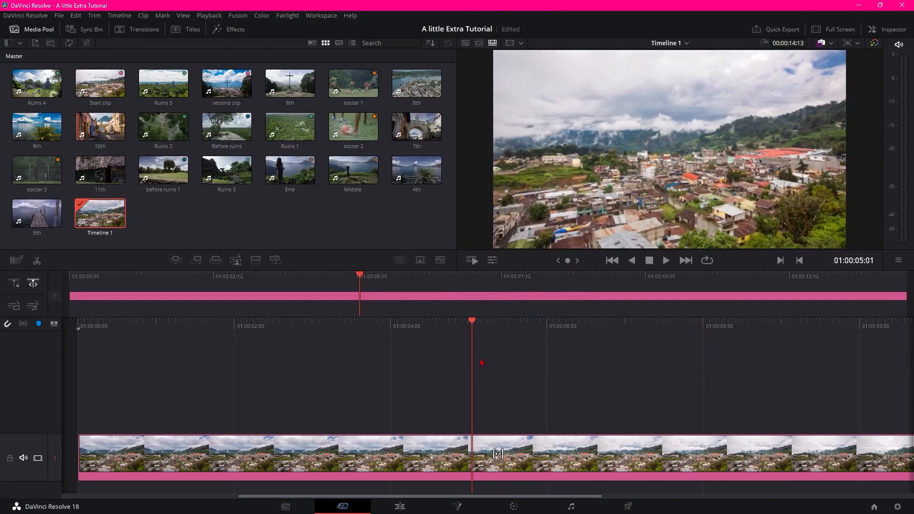
pyautogui.click(14, 284)
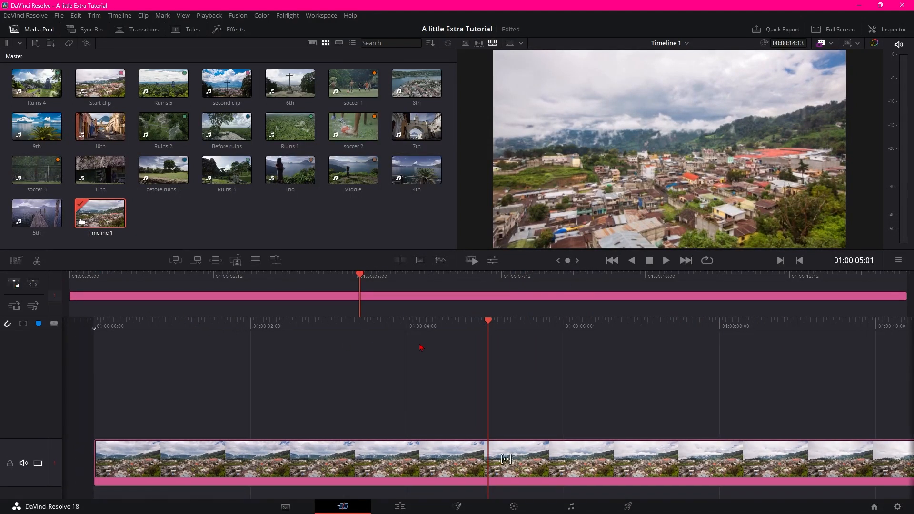
# Step: Scrub back and forth through Start clip in the detailed and overview timelines with the playhead locked
pyautogui.moveTo(487, 320); pyautogui.dragTo(345, 355)
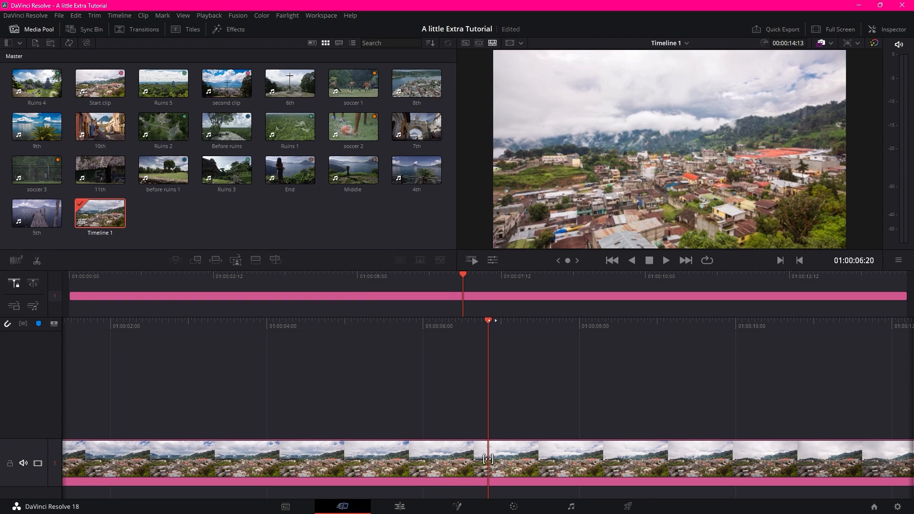
pyautogui.moveTo(525, 338); pyautogui.dragTo(510, 398)
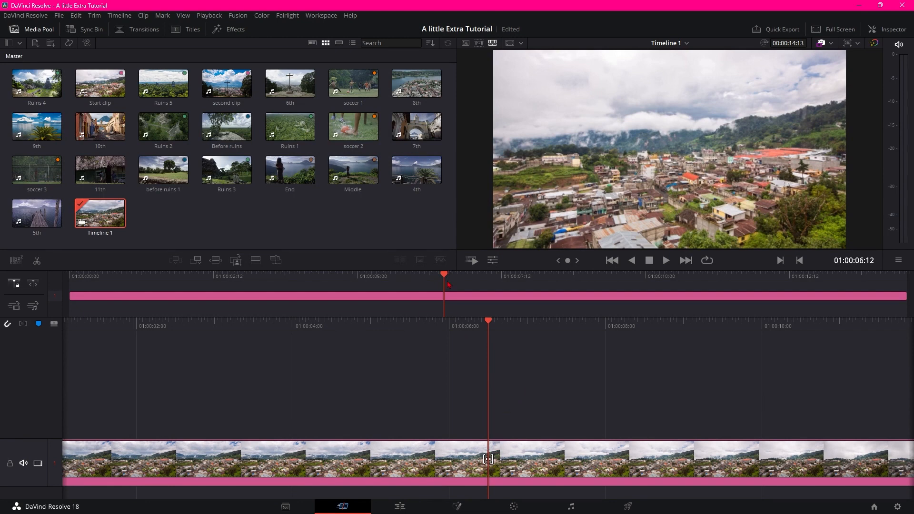
pyautogui.moveTo(448, 297); pyautogui.dragTo(414, 310)
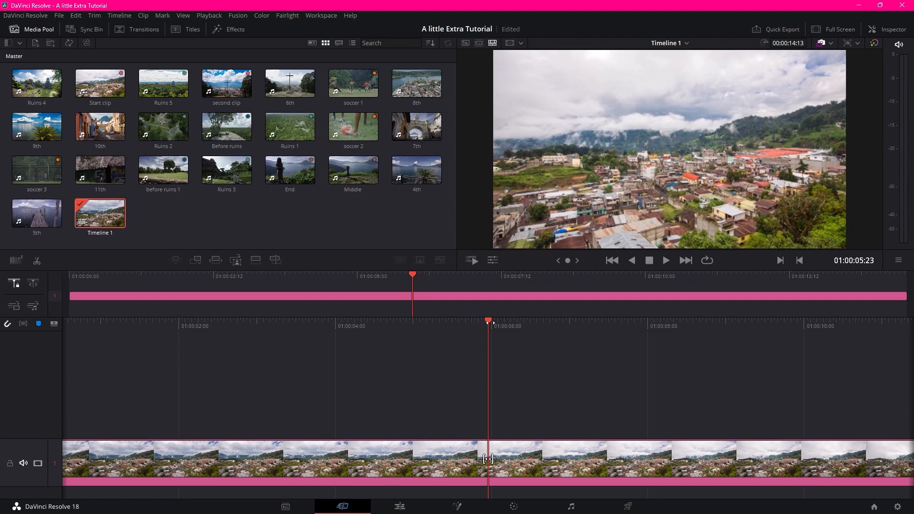
pyautogui.moveTo(488, 459); pyautogui.dragTo(563, 398)
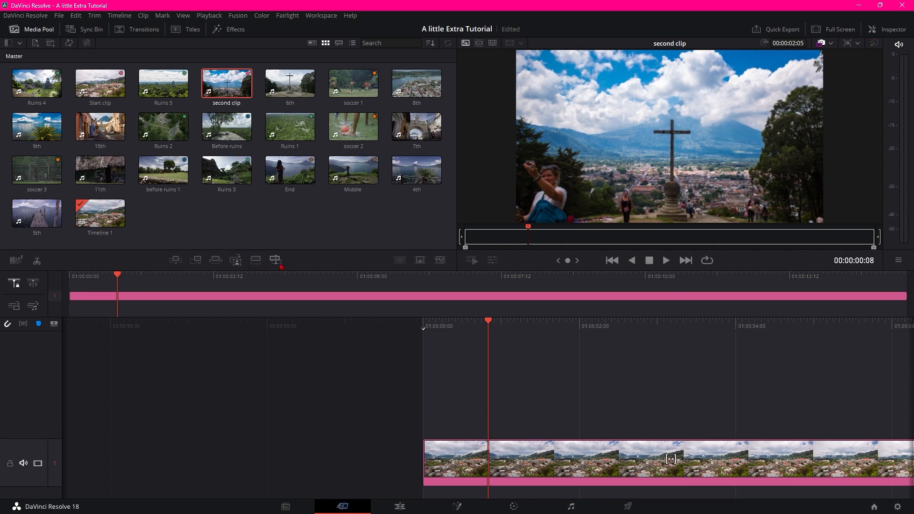
# Step: Append second clip to the end of the timeline, after Start clip
pyautogui.click(254, 259)
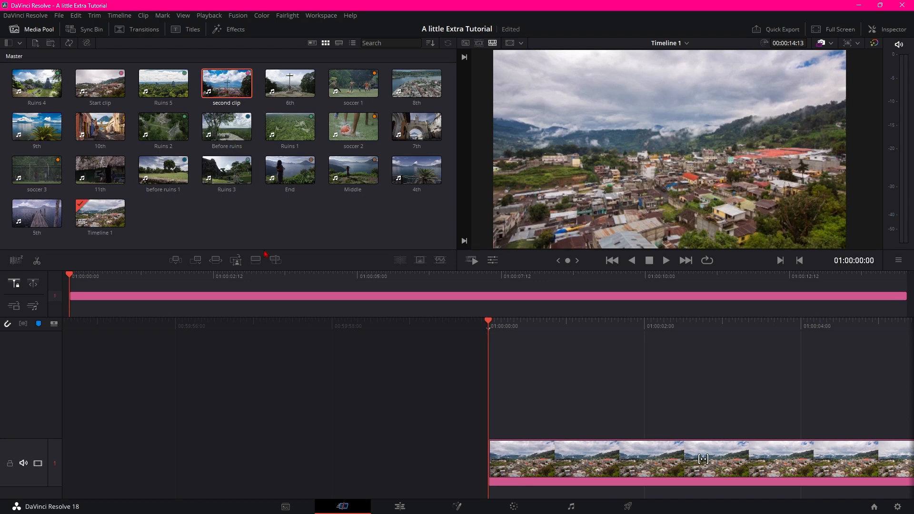
pyautogui.click(199, 263)
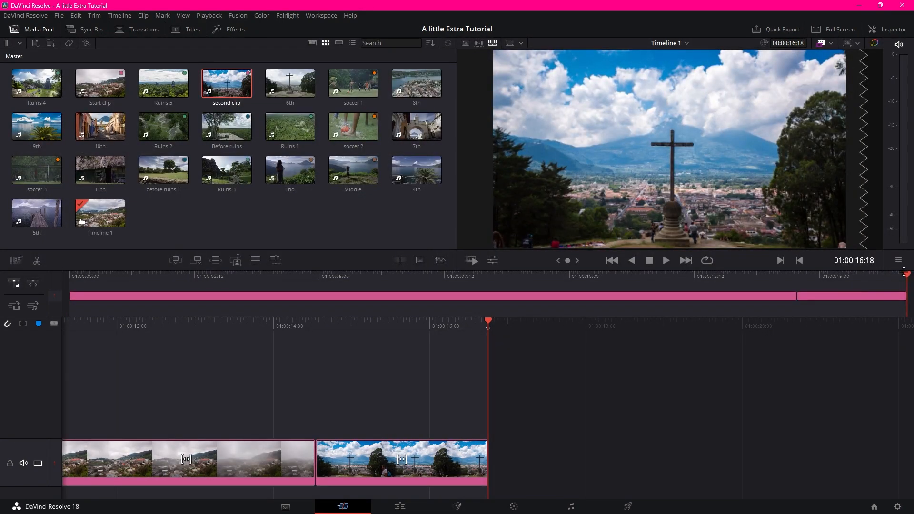
pyautogui.moveTo(908, 270); pyautogui.dragTo(824, 284)
# Step: Move the playhead to 01:00:09:03 inside Start clip and append the 4th clip to the end of the timeline
pyautogui.moveTo(908, 291); pyautogui.dragTo(526, 291)
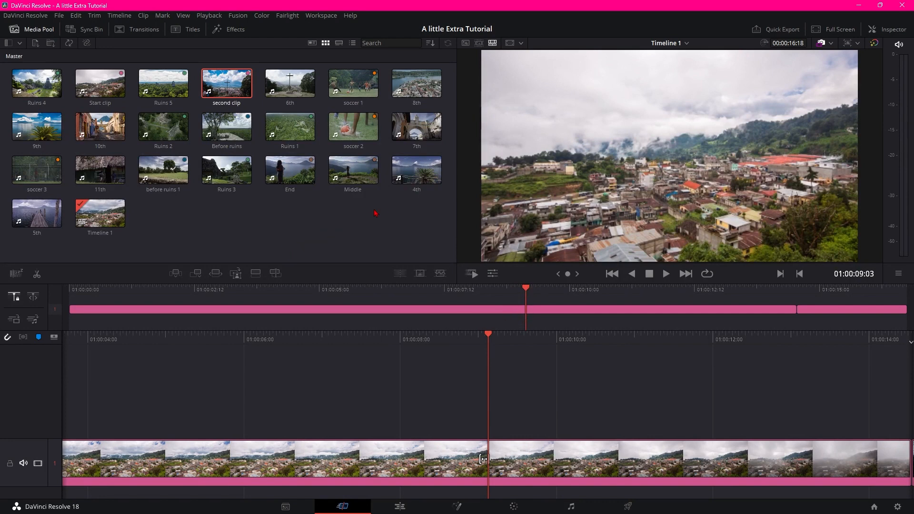
pyautogui.click(412, 178)
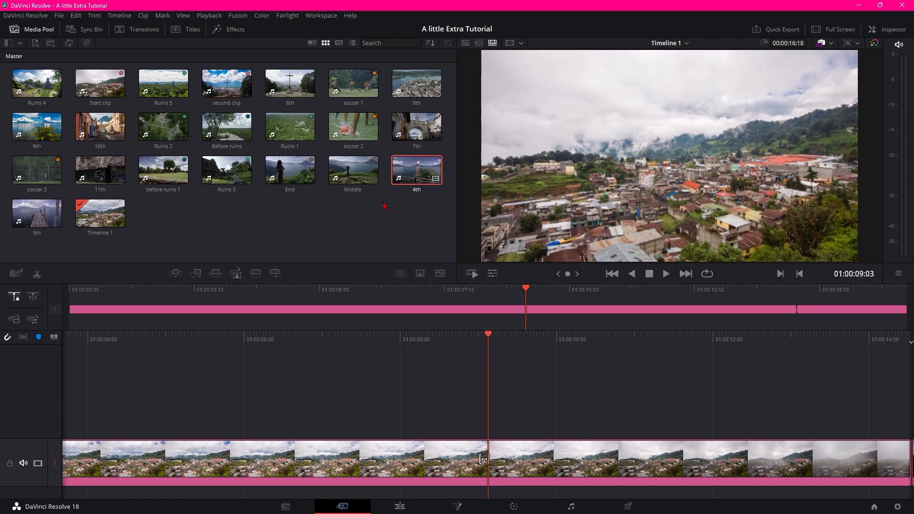
pyautogui.click(195, 274)
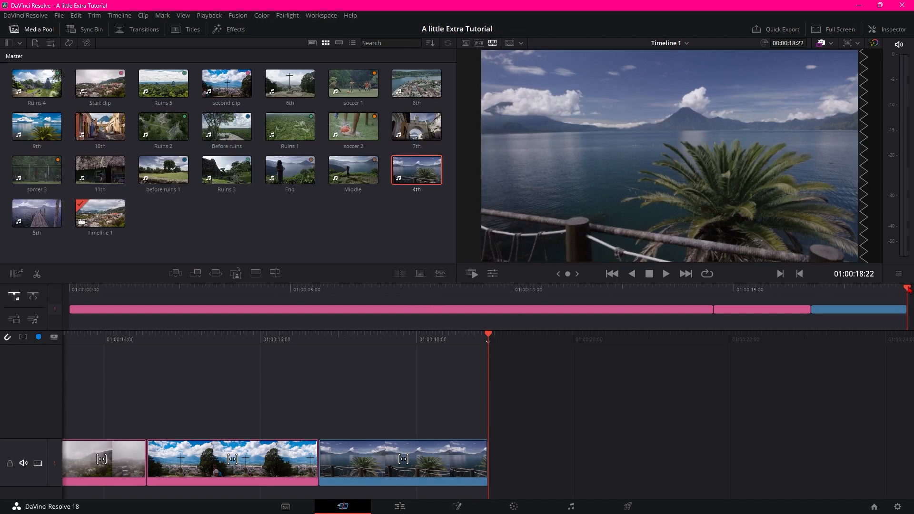
# Step: Smart insert soccer 1 at the cut between second clip and the 4th clip
pyautogui.moveTo(907, 289); pyautogui.dragTo(823, 311)
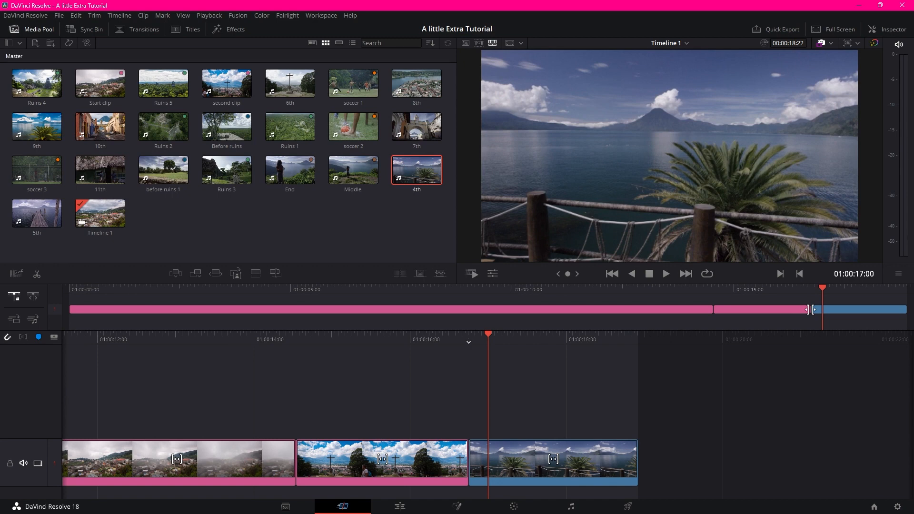
pyautogui.click(355, 91)
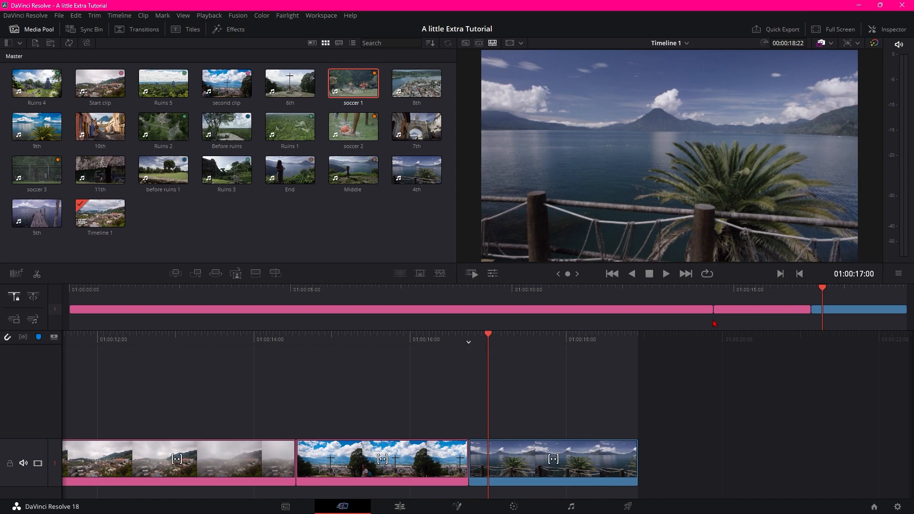
pyautogui.moveTo(823, 291); pyautogui.dragTo(737, 305)
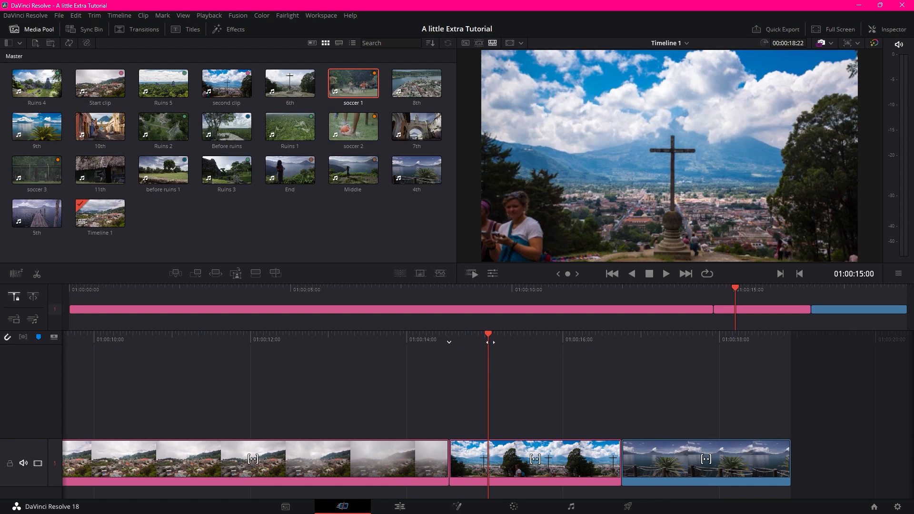
pyautogui.moveTo(490, 335); pyautogui.dragTo(379, 353)
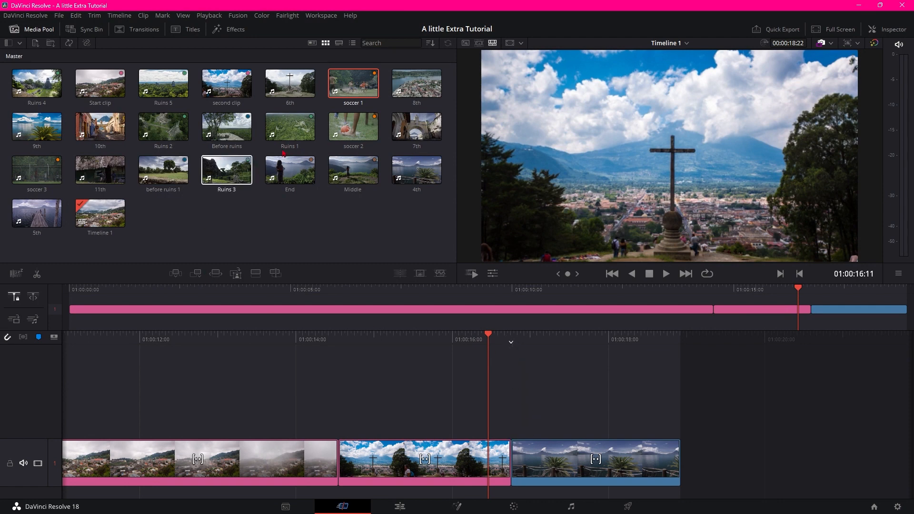
pyautogui.click(175, 274)
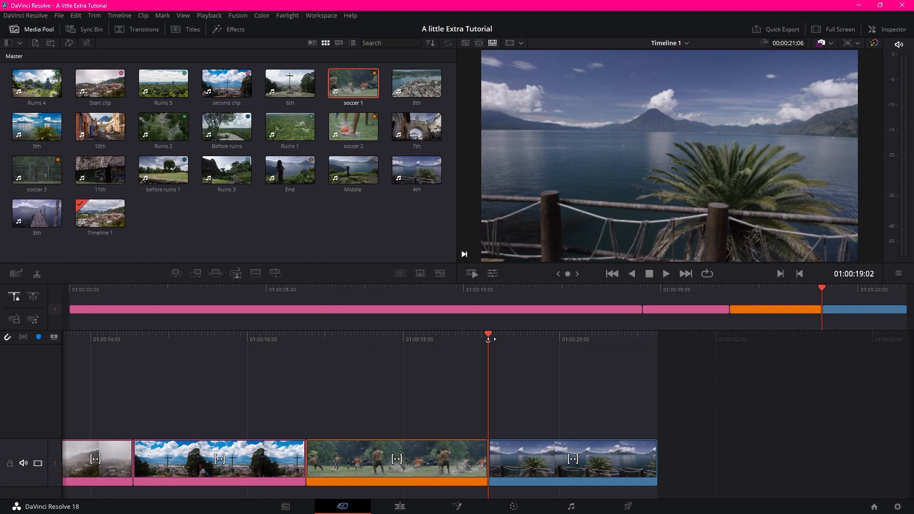
# Step: Smart insert soccer 2 and soccer 3 one after the other between soccer 1 and the 4th clip
pyautogui.moveTo(484, 336); pyautogui.dragTo(478, 390)
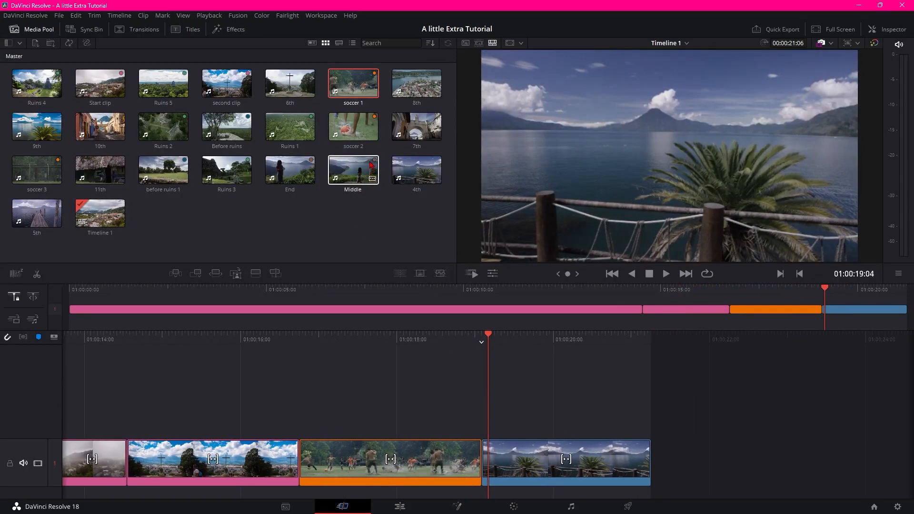
pyautogui.click(359, 135)
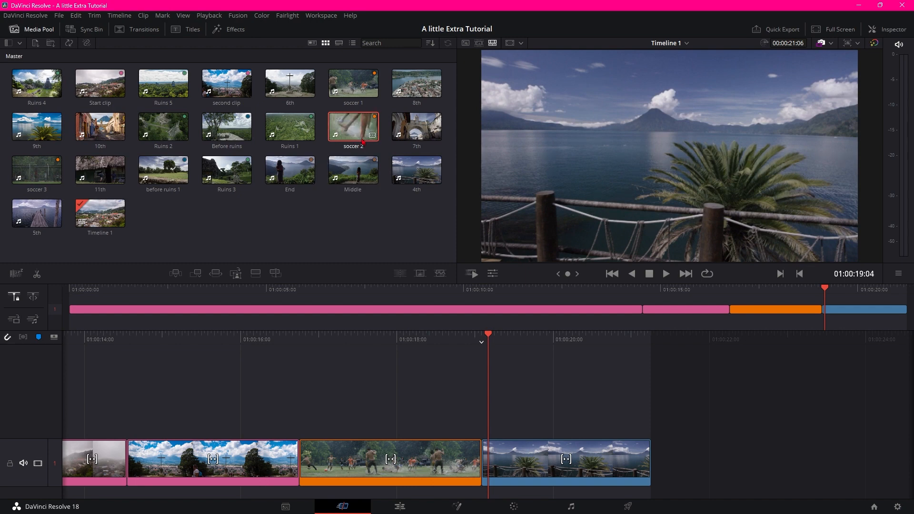
pyautogui.click(177, 274)
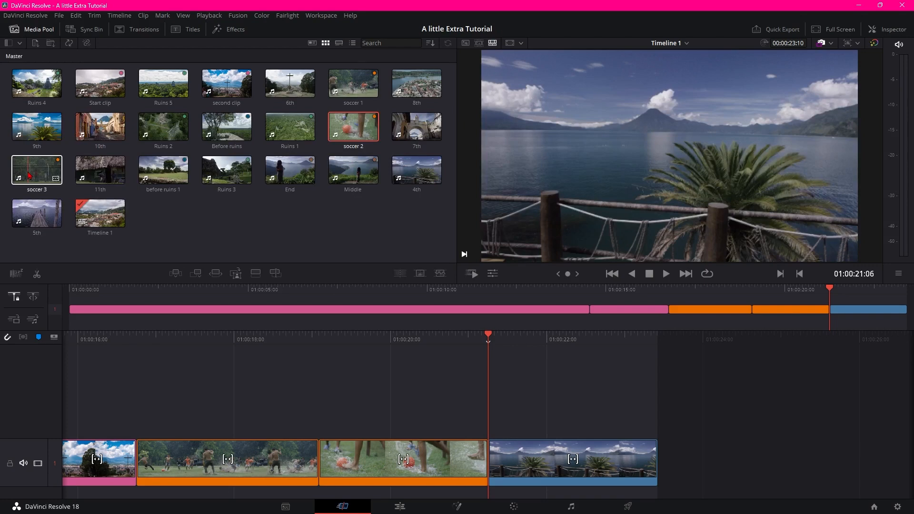
pyautogui.click(41, 176)
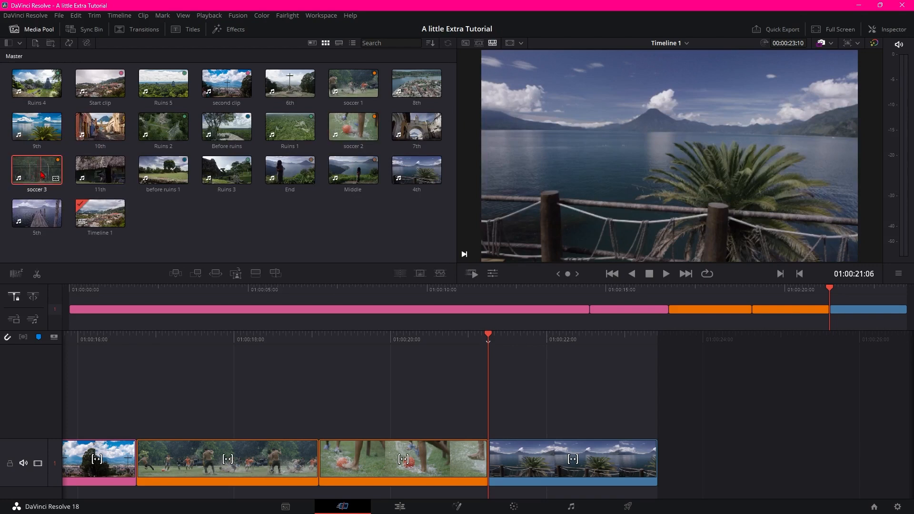
pyautogui.click(176, 274)
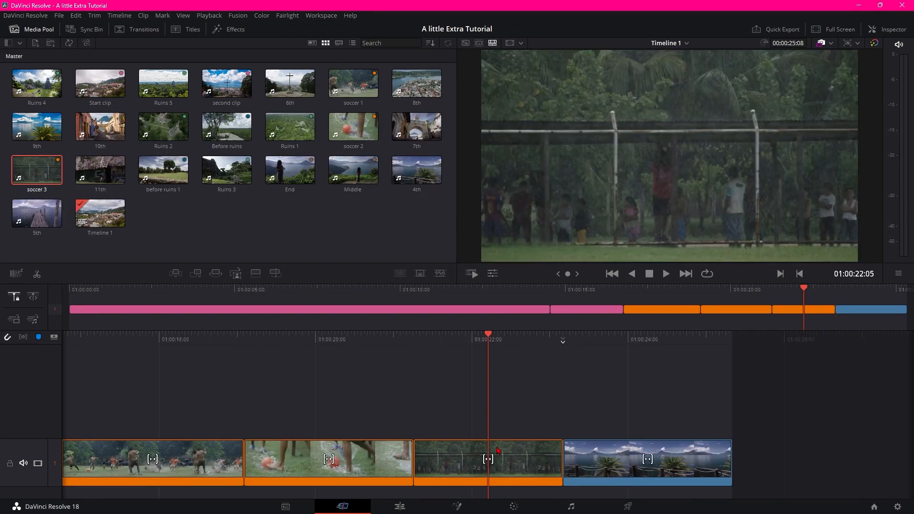
# Step: Try replacing soccer 3 on the timeline with the 5th clip using Ripple Overwrite, and undo the replacement
pyautogui.moveTo(804, 305)
pyautogui.mouseDown()
pyautogui.moveTo(645, 306)
pyautogui.moveTo(833, 310)
pyautogui.moveTo(790, 321)
pyautogui.moveTo(804, 320)
pyautogui.mouseUp()
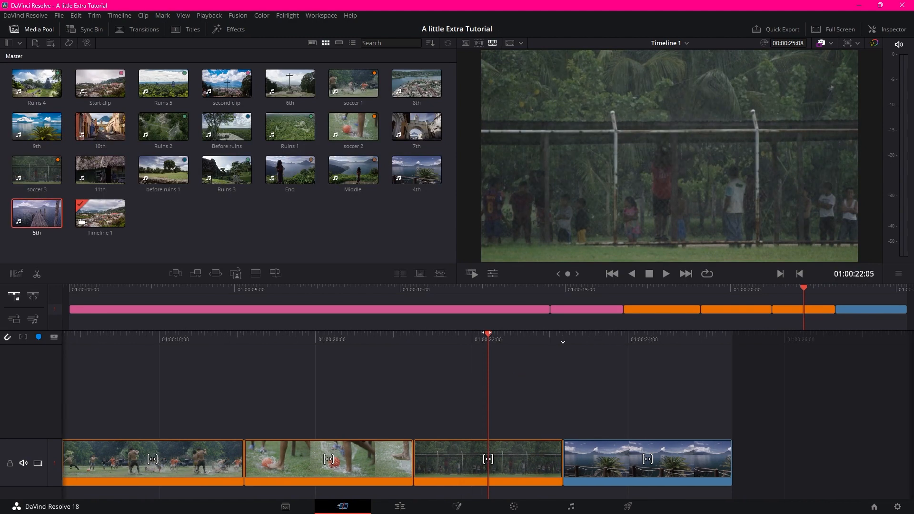
pyautogui.moveTo(490, 338); pyautogui.dragTo(476, 392)
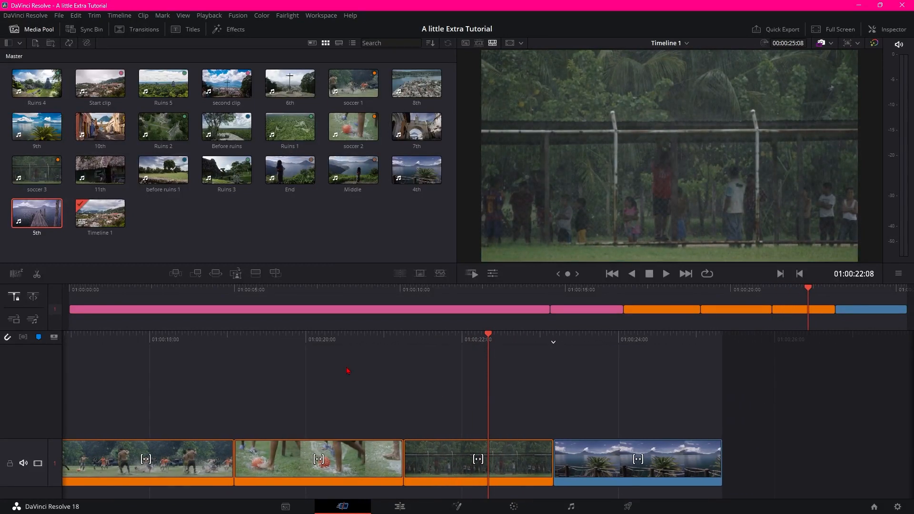
pyautogui.click(215, 274)
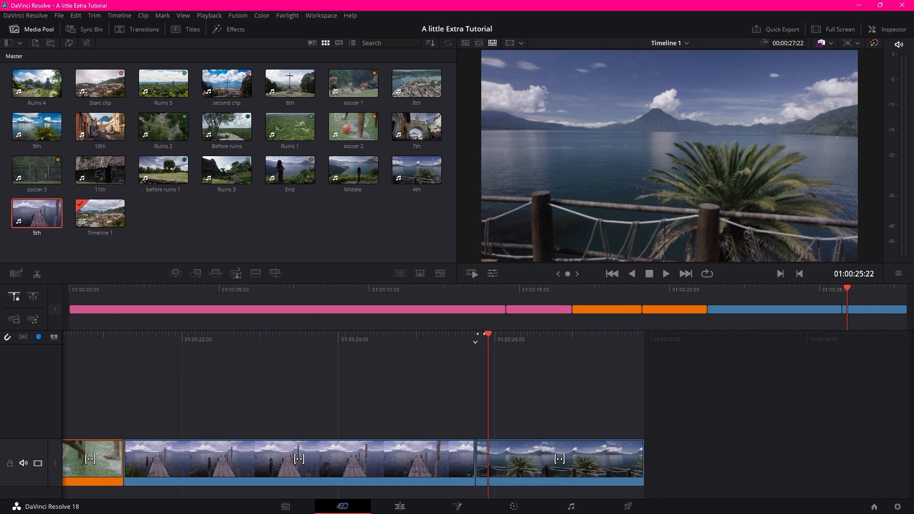
pyautogui.moveTo(488, 333); pyautogui.dragTo(749, 393)
pyautogui.hotkey('ctrl', 'z')
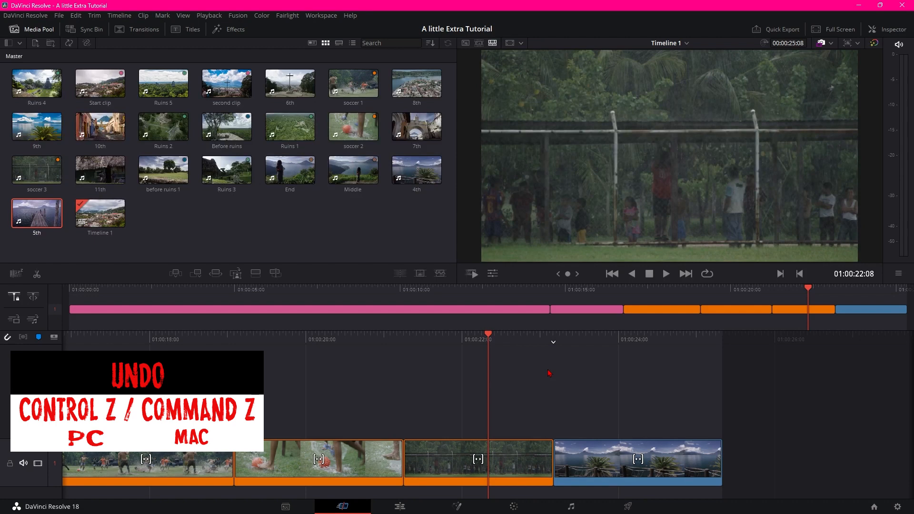
# Step: Add a close-up of soccer 3 on track 2 starting at 01:00:22:12, and scrub through the result
pyautogui.moveTo(488, 334); pyautogui.dragTo(474, 377)
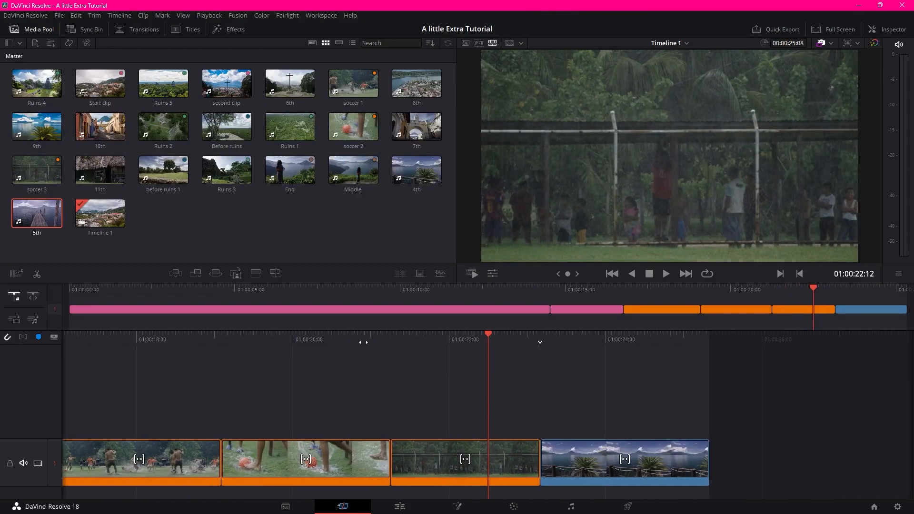
pyautogui.click(483, 458)
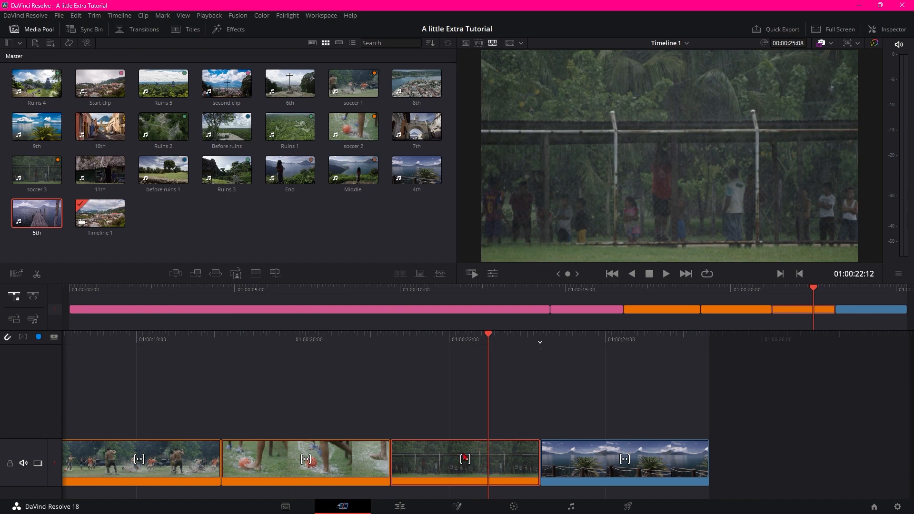
pyautogui.click(235, 275)
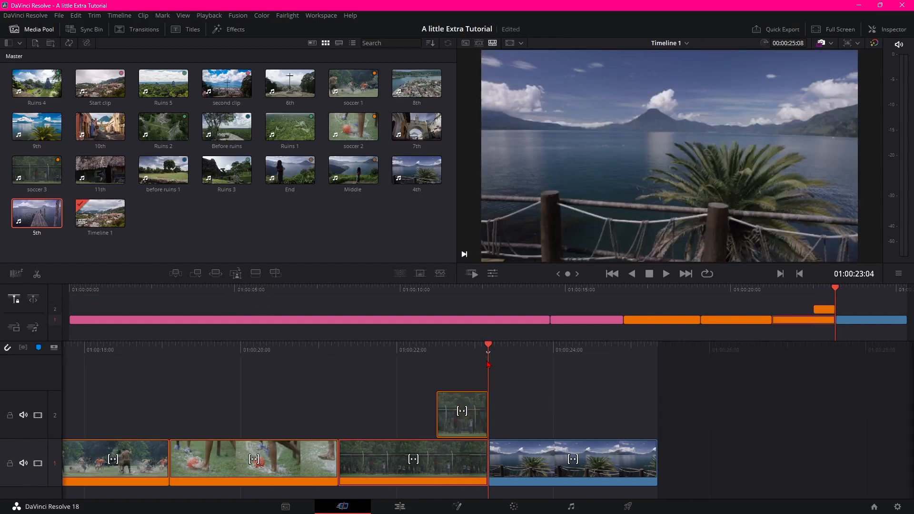
pyautogui.moveTo(484, 346); pyautogui.dragTo(431, 457)
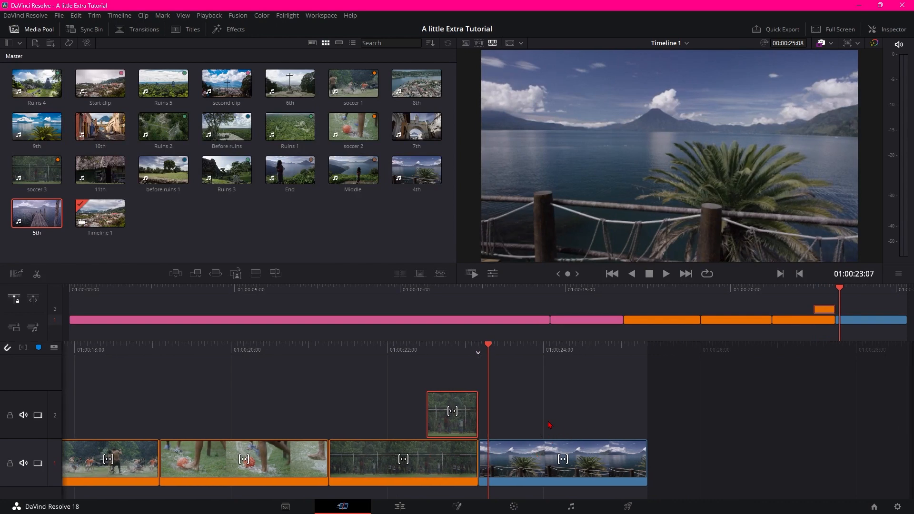
# Step: Append the 5th clip to the end of the timeline and move the playhead back to 01:00:29:07
pyautogui.moveTo(478, 353); pyautogui.dragTo(320, 377)
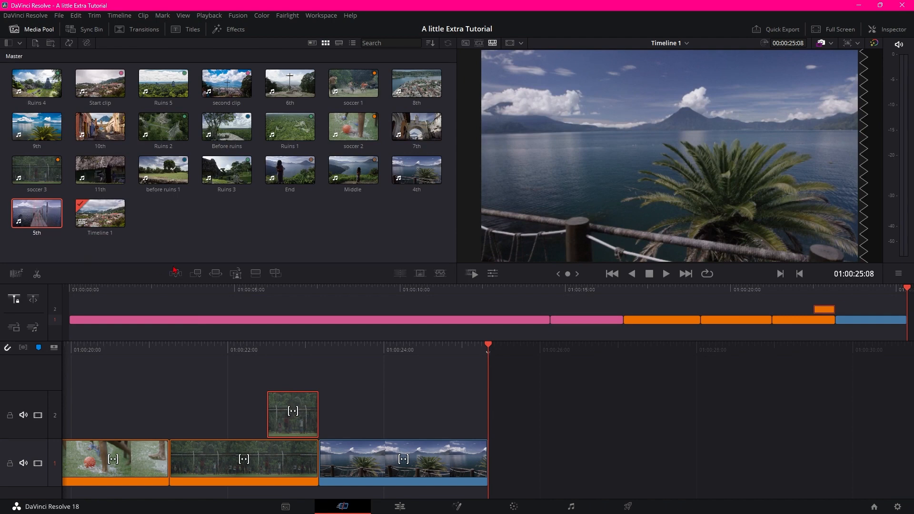
pyautogui.click(195, 278)
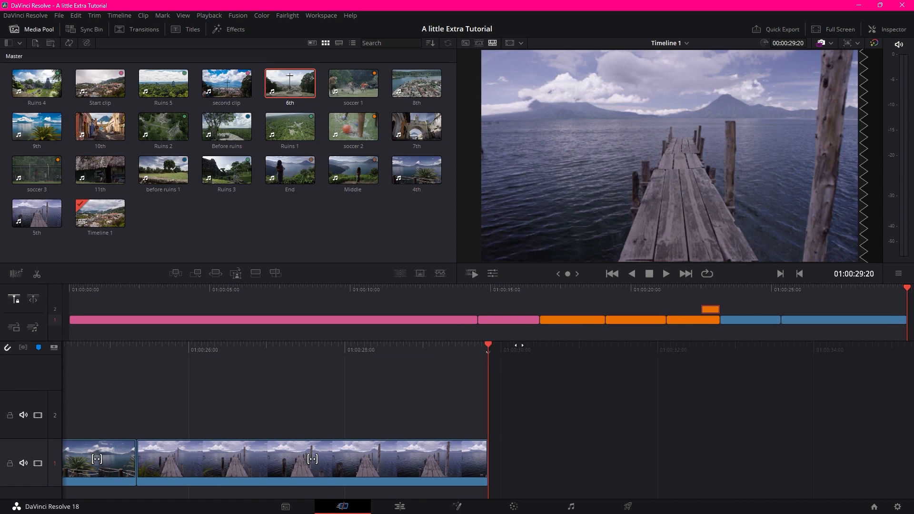
pyautogui.moveTo(908, 291); pyautogui.dragTo(892, 291)
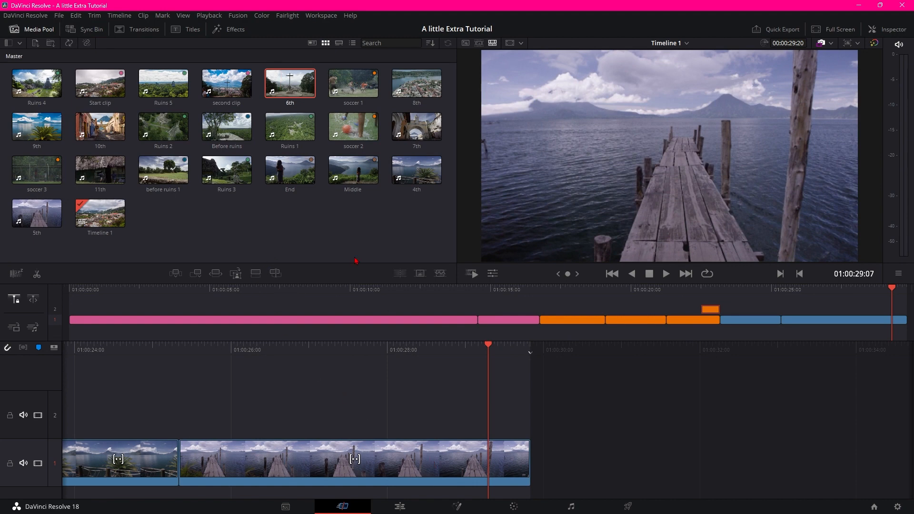
# Step: Place the 6th clip on track 2 at 01:00:29:07 using Place on Top, and scrub over the result
pyautogui.click(255, 273)
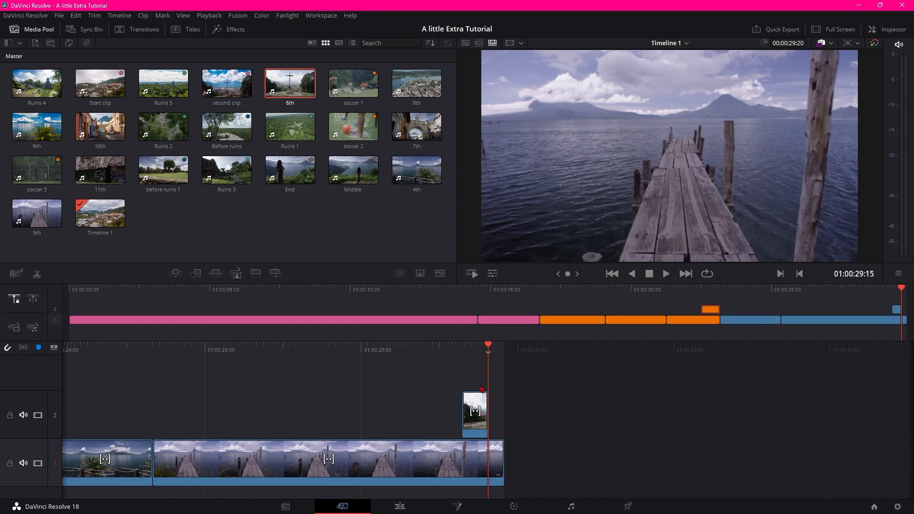
pyautogui.moveTo(486, 351)
pyautogui.mouseDown()
pyautogui.moveTo(445, 354)
pyautogui.moveTo(552, 366)
pyautogui.moveTo(496, 361)
pyautogui.mouseUp()
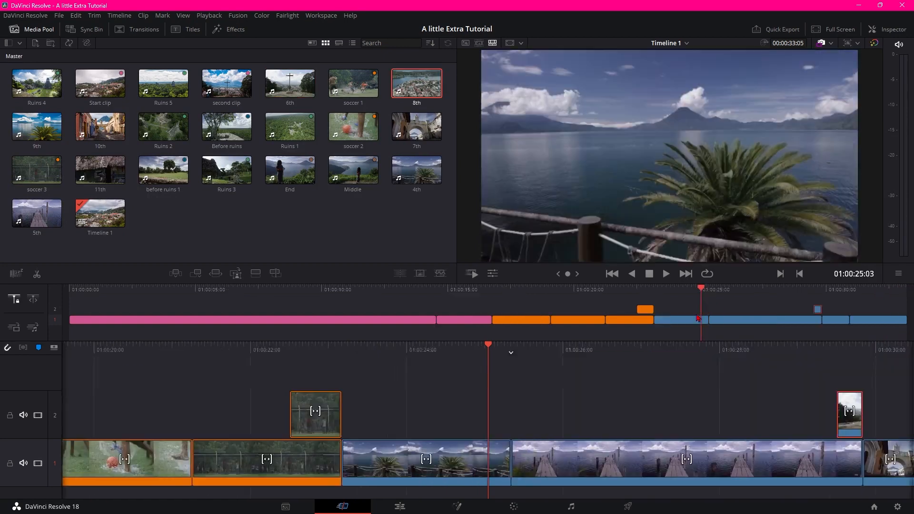
# Step: Add the 9th clip on track 2 above the 4th clip using Source Overwrite, and scrub through the result
pyautogui.moveTo(701, 324); pyautogui.dragTo(684, 338)
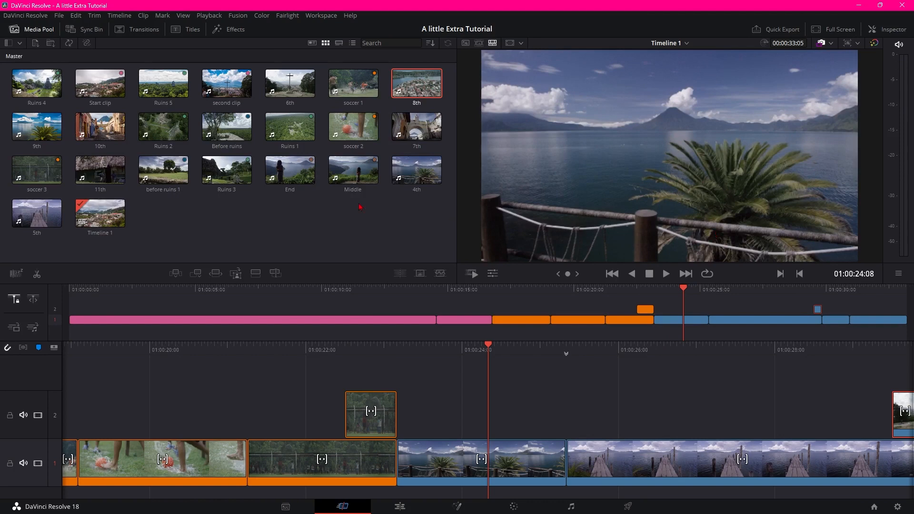
pyautogui.click(32, 126)
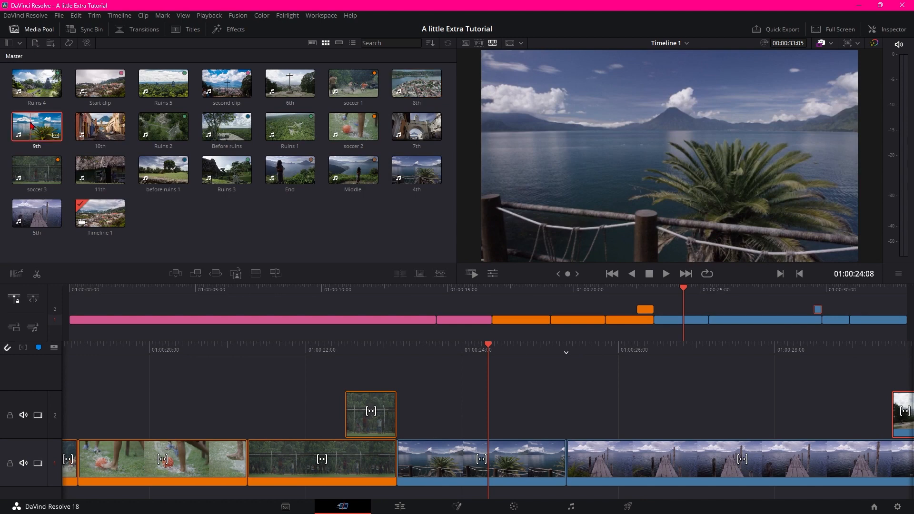
pyautogui.click(275, 273)
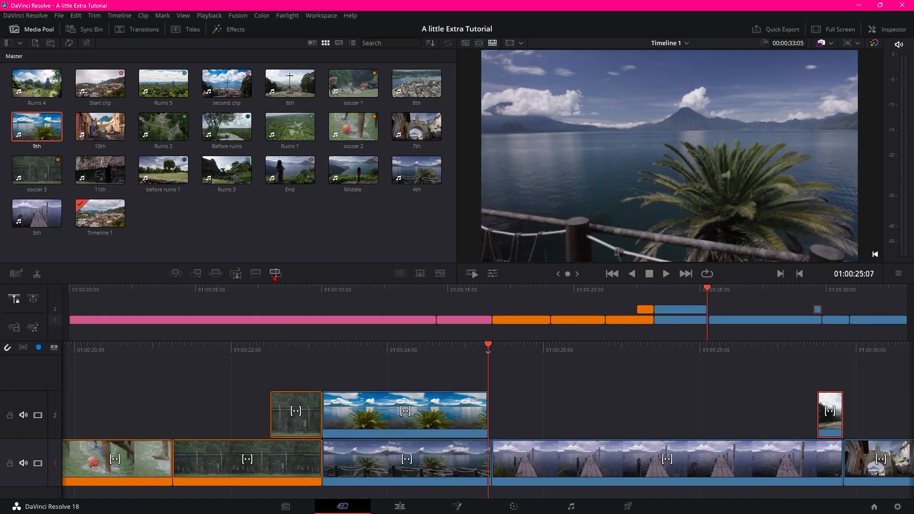
pyautogui.moveTo(483, 384); pyautogui.dragTo(592, 383)
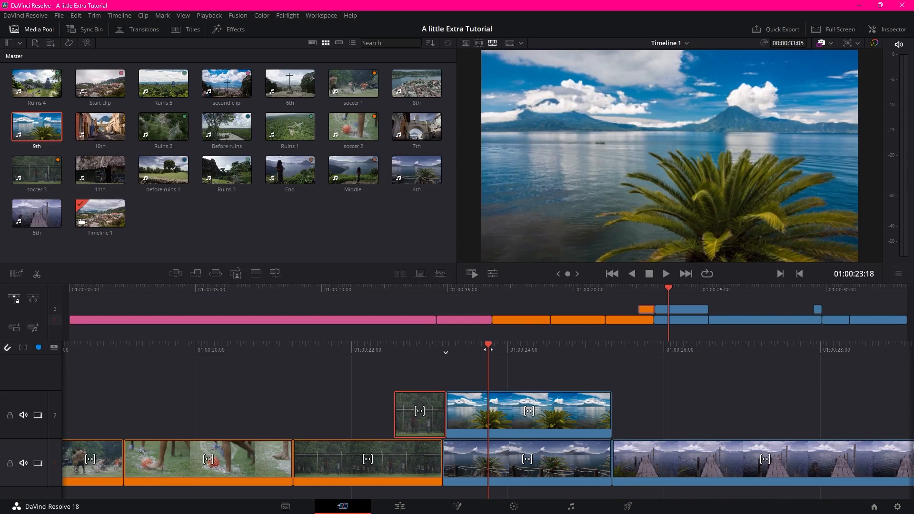
pyautogui.moveTo(488, 345); pyautogui.dragTo(191, 312)
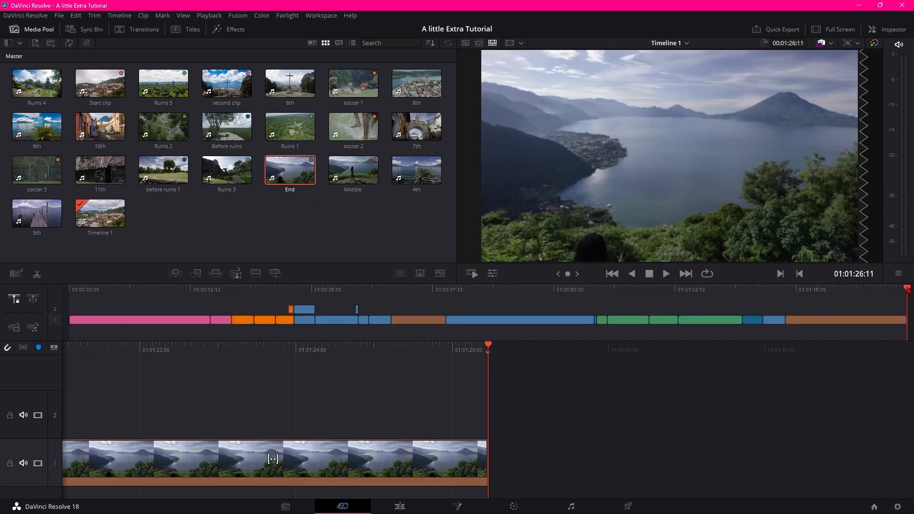
# Step: Move the playhead back to 01:00:18:04 and sort the media pool by Clip Color
pyautogui.moveTo(907, 289); pyautogui.dragTo(257, 329)
pyautogui.click(447, 235)
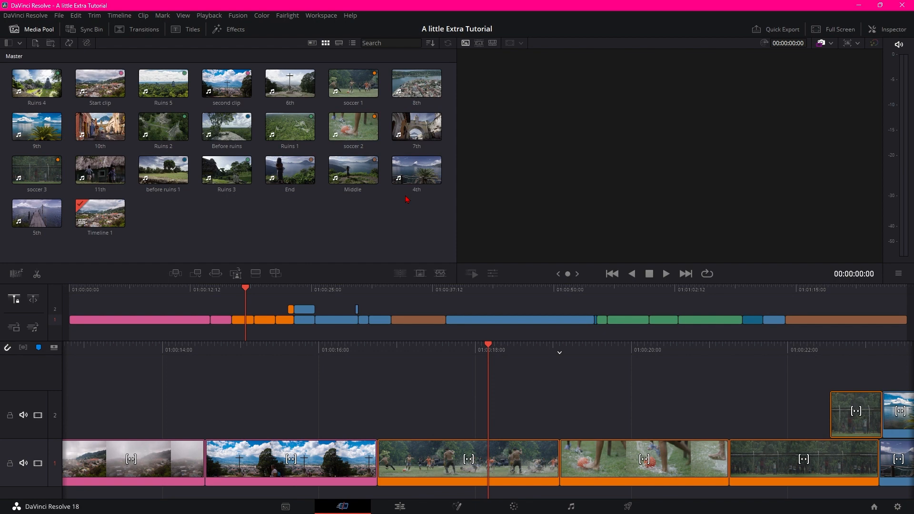
pyautogui.click(431, 44)
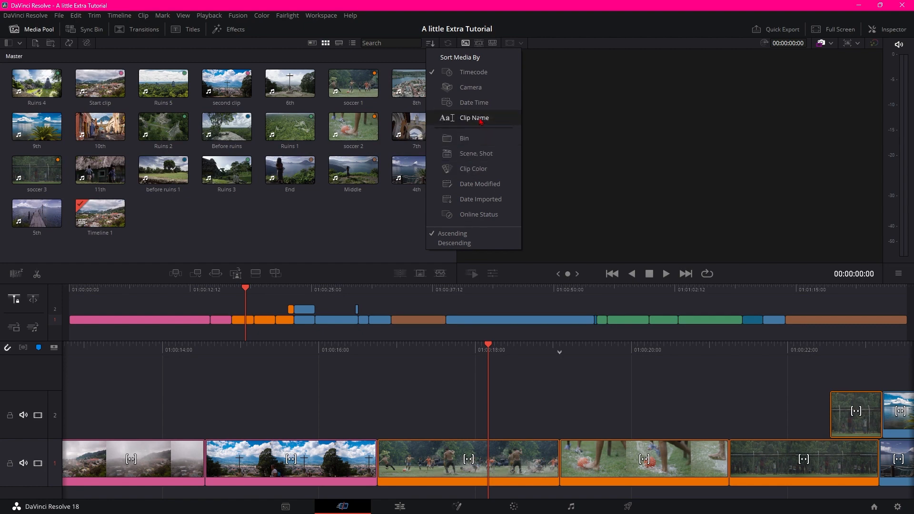
pyautogui.click(423, 208)
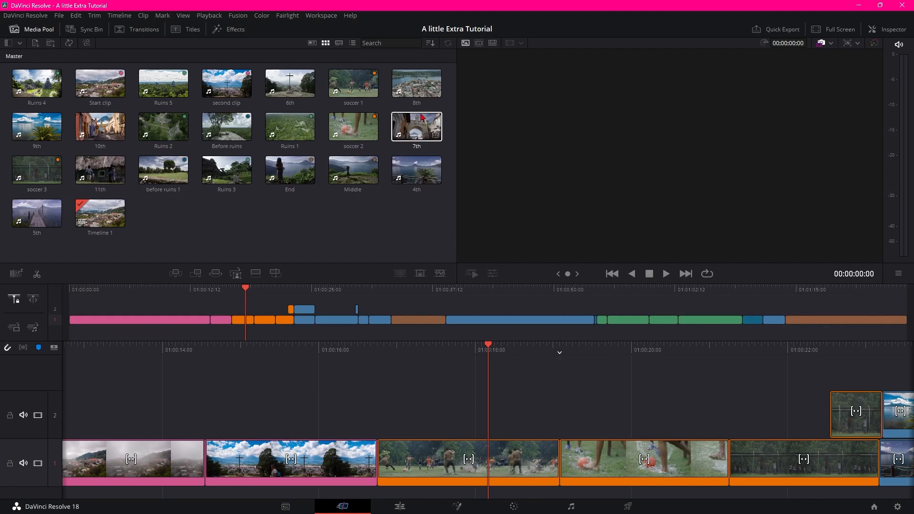
pyautogui.click(431, 44)
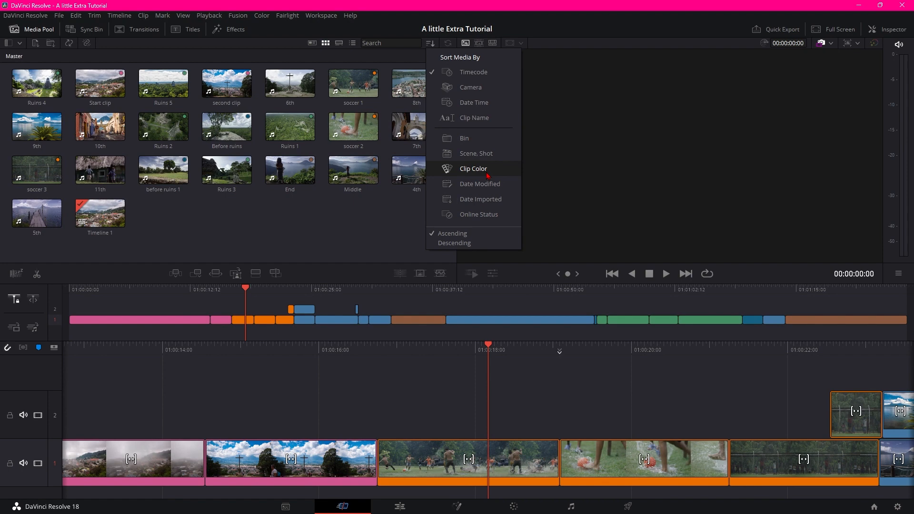
pyautogui.click(488, 175)
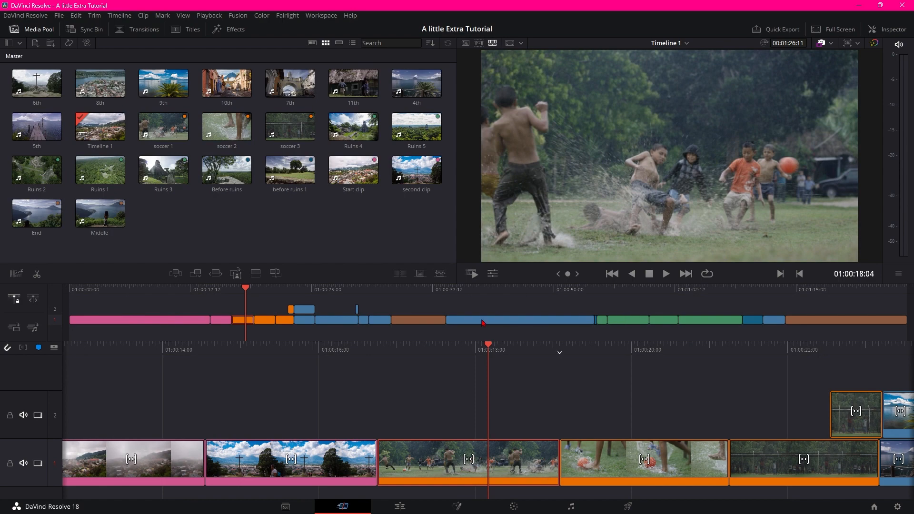
# Step: Try rearranging clips in the timeline overview by moving the short green ruins clip onto track 2 and the 10th clip toward the end
pyautogui.moveTo(541, 322)
pyautogui.mouseDown()
pyautogui.moveTo(542, 309)
pyautogui.moveTo(786, 308)
pyautogui.moveTo(433, 312)
pyautogui.moveTo(817, 309)
pyautogui.moveTo(528, 323)
pyautogui.moveTo(537, 327)
pyautogui.mouseUp()
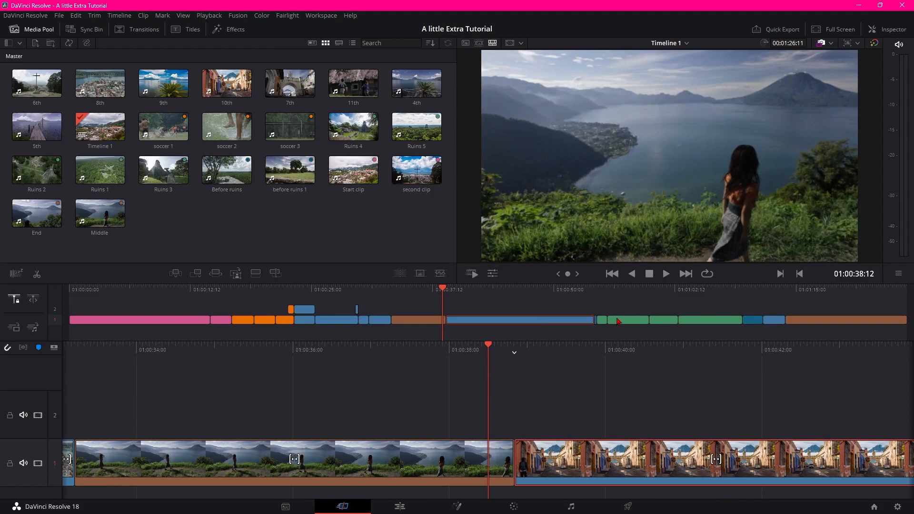
pyautogui.moveTo(599, 322); pyautogui.dragTo(633, 318)
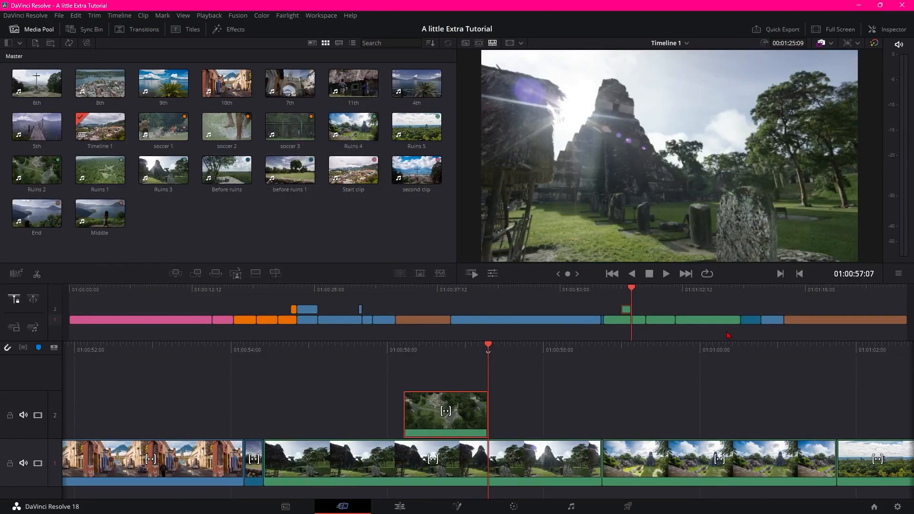
pyautogui.moveTo(476, 318); pyautogui.dragTo(903, 312)
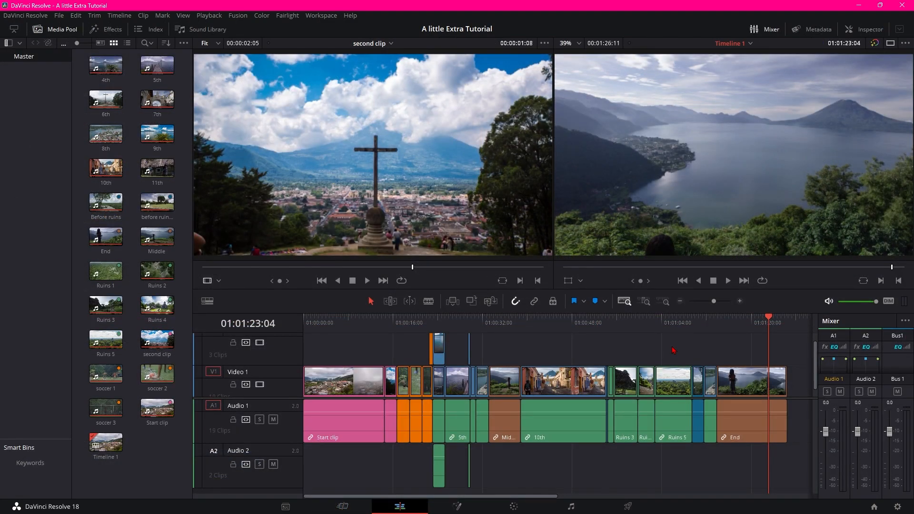
# Step: Append second clip to the end of the timeline on the Edit page, and replace it with the same source using Ripple Overwrite at 01:01:27:17
pyautogui.click(156, 340)
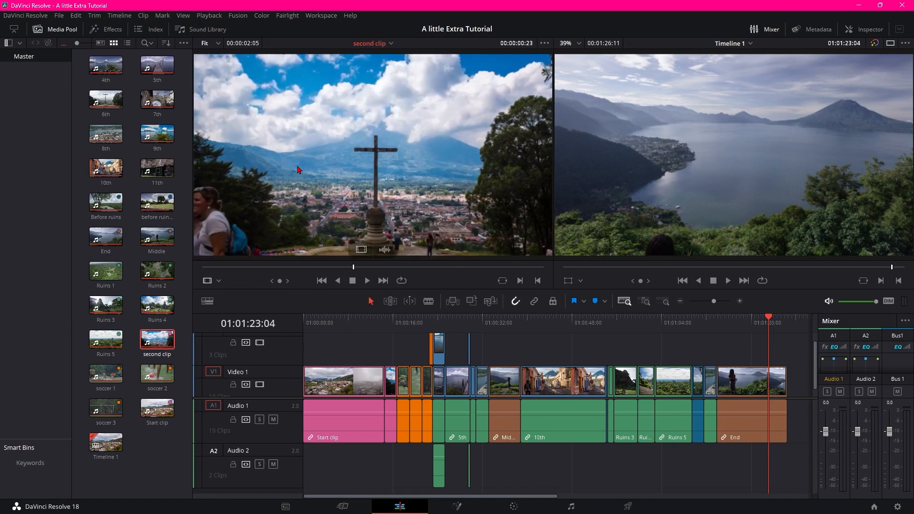
pyautogui.moveTo(377, 170); pyautogui.dragTo(841, 196)
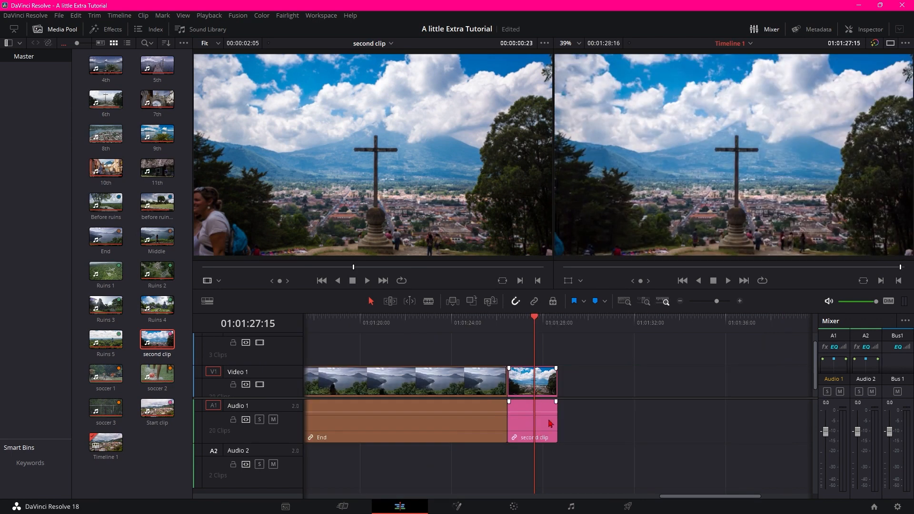
pyautogui.moveTo(535, 343)
pyautogui.mouseDown()
pyautogui.moveTo(555, 343)
pyautogui.moveTo(538, 343)
pyautogui.mouseUp()
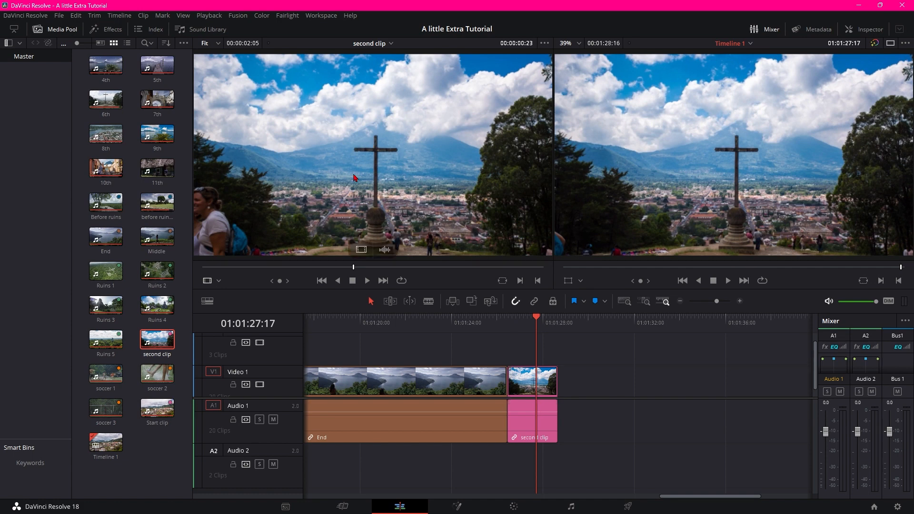
pyautogui.moveTo(367, 168); pyautogui.dragTo(867, 218)
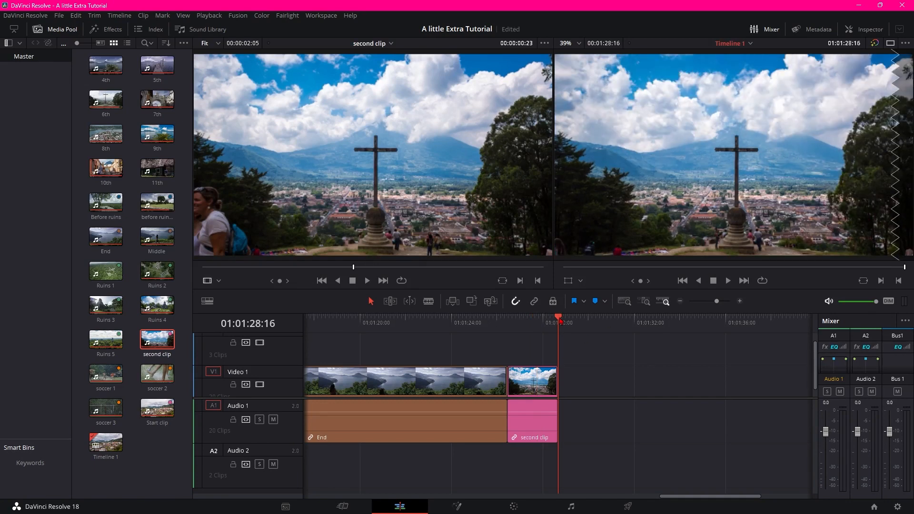
# Step: Try inserting second clip at 01:01:27:17 in the middle of the existing copy, scrub through it, and undo the insert
pyautogui.moveTo(559, 319); pyautogui.dragTo(537, 348)
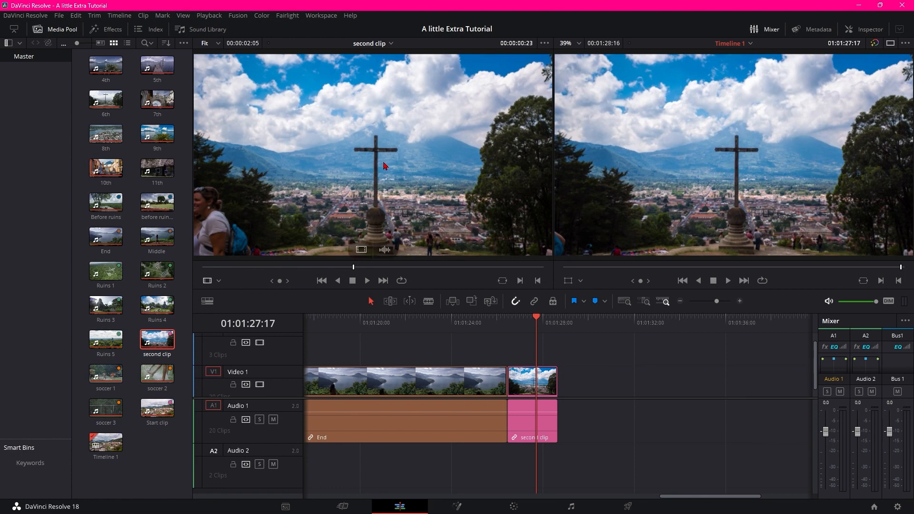
pyautogui.moveTo(368, 182); pyautogui.dragTo(896, 102)
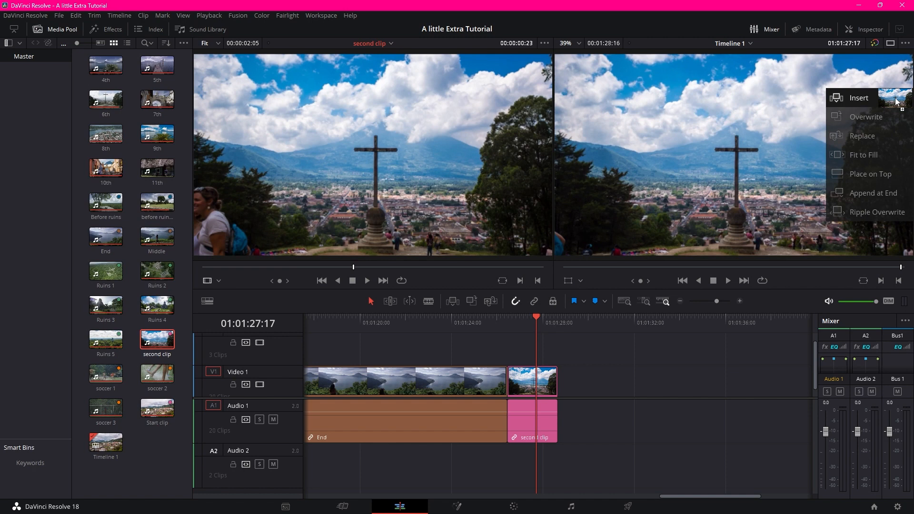
pyautogui.moveTo(896, 101); pyautogui.dragTo(897, 102)
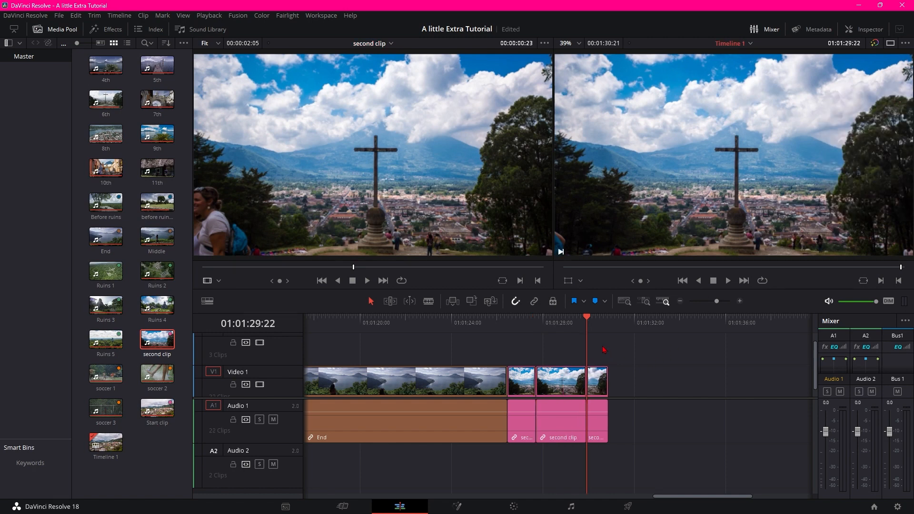
pyautogui.moveTo(586, 318); pyautogui.dragTo(560, 356)
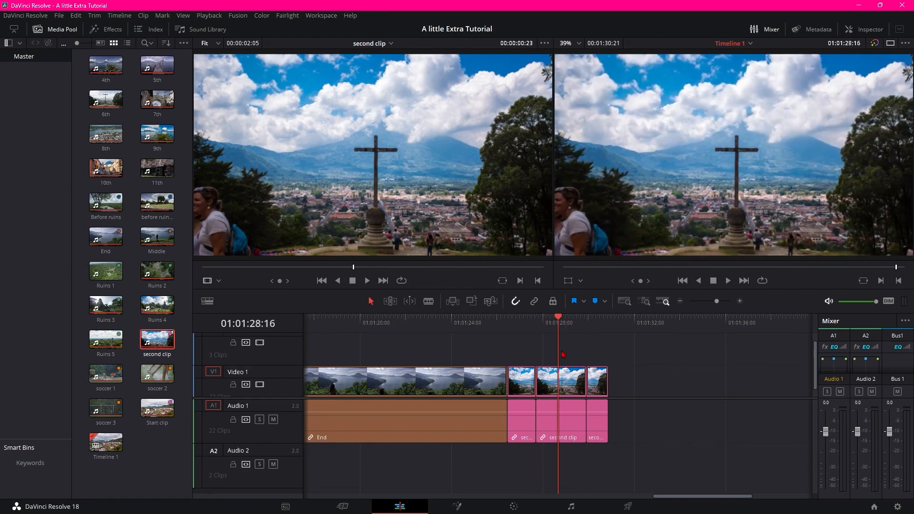
pyautogui.hotkey('ctrl', 'z')
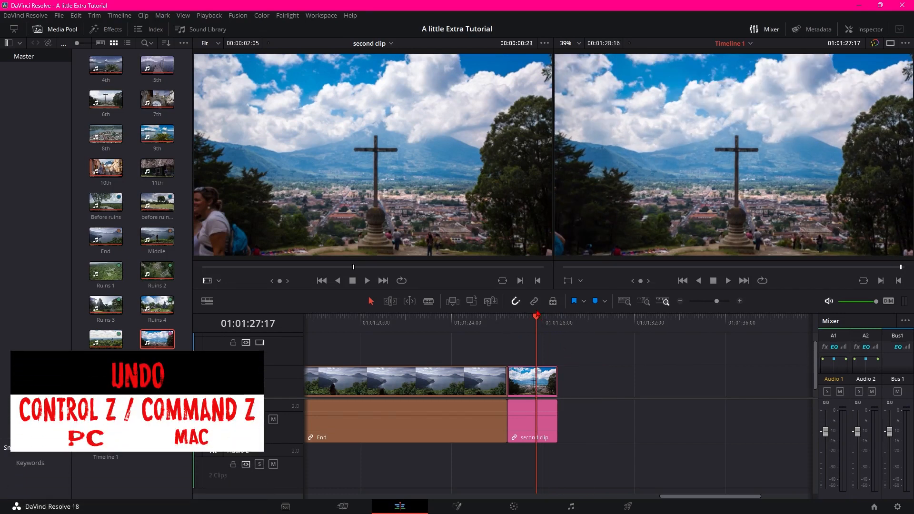
# Step: Insert another copy of second clip at 01:01:26:11, between End and the existing second clip, and scrub into the following copy
pyautogui.moveTo(537, 316); pyautogui.dragTo(508, 317)
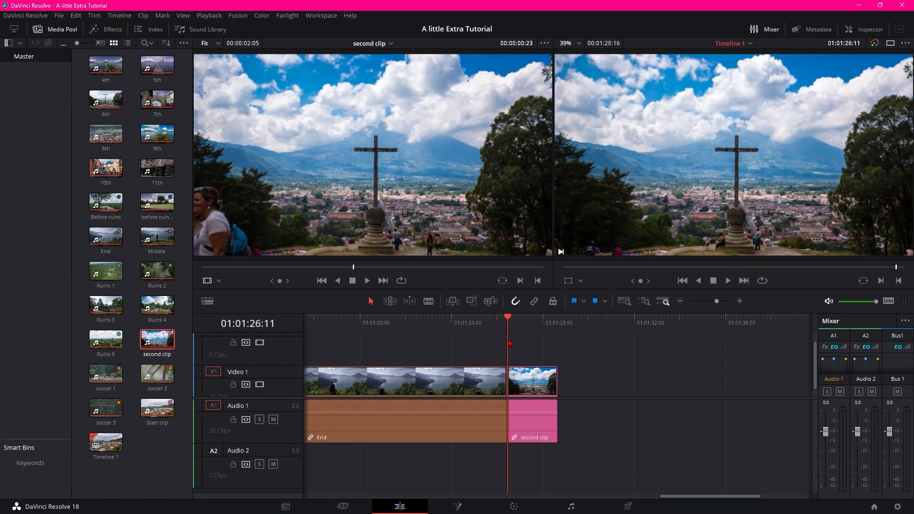
pyautogui.moveTo(383, 206); pyautogui.dragTo(877, 107)
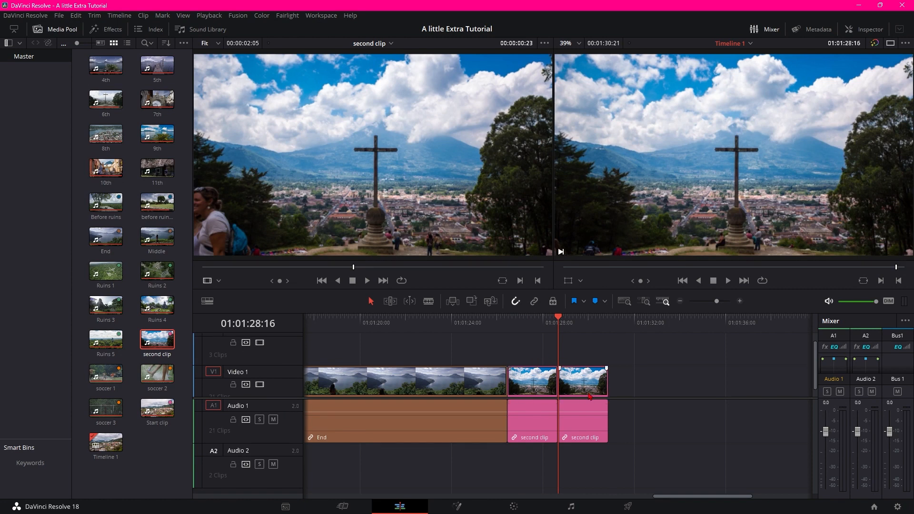
pyautogui.moveTo(567, 326); pyautogui.dragTo(582, 335)
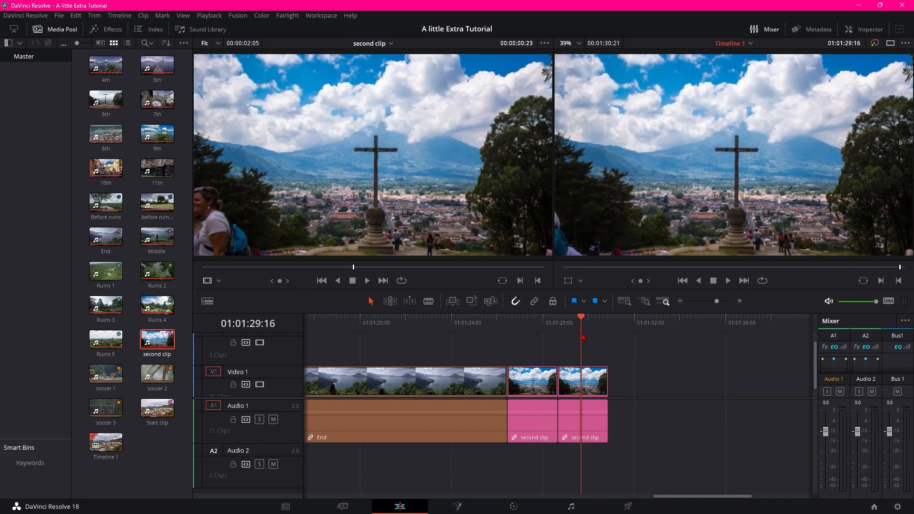
# Step: Add Start clip to the end of the timeline on Video 1, starting at 01:01:30:21
pyautogui.moveTo(583, 318); pyautogui.dragTo(610, 320)
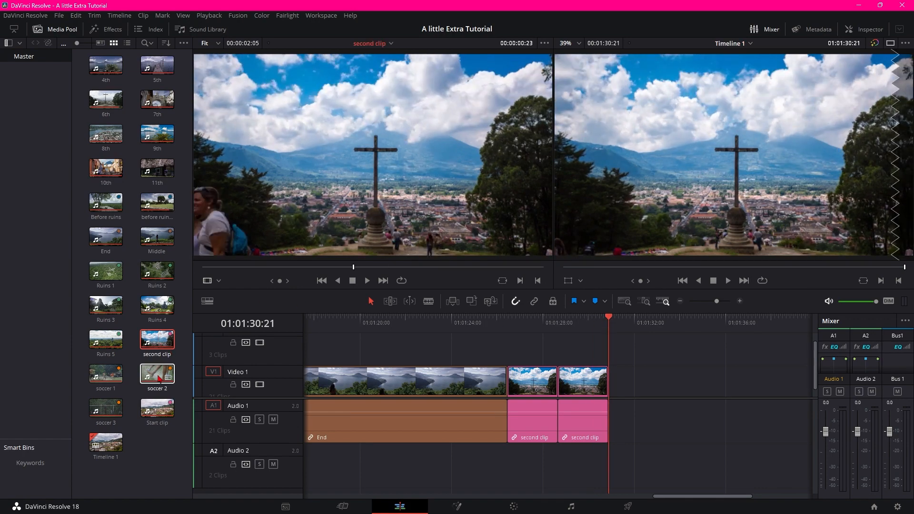
pyautogui.moveTo(159, 408); pyautogui.dragTo(619, 390)
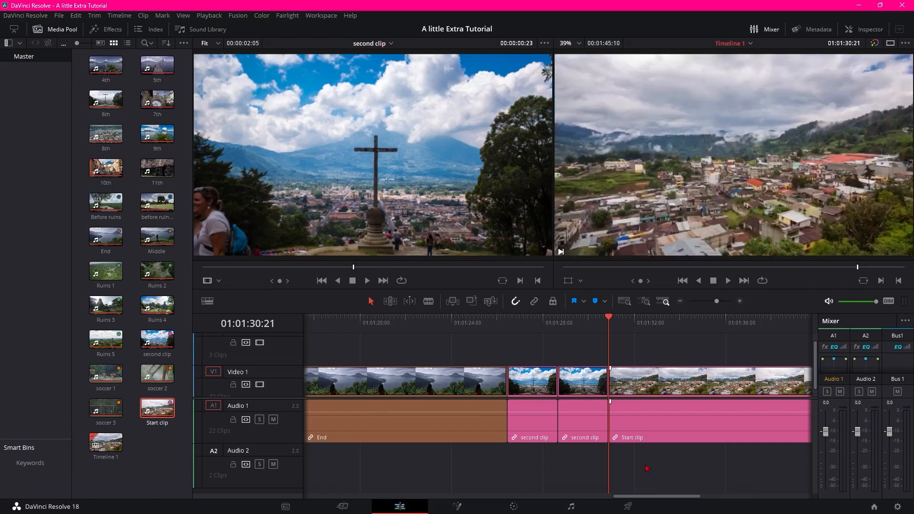
pyautogui.click(681, 302)
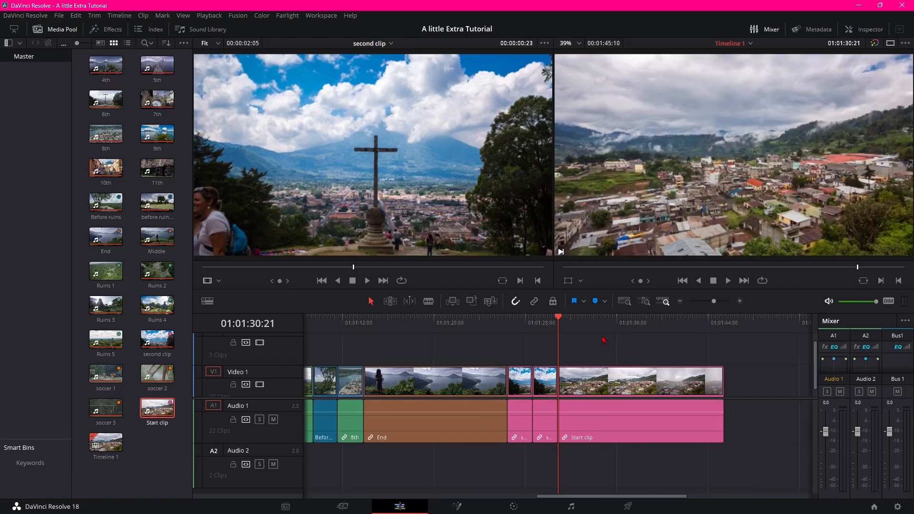
# Step: Replace the final Start clip with second clip using Fit to Fill, and scrub through the replacement to the timeline's end
pyautogui.moveTo(559, 318); pyautogui.dragTo(610, 319)
pyautogui.moveTo(691, 338); pyautogui.dragTo(599, 360)
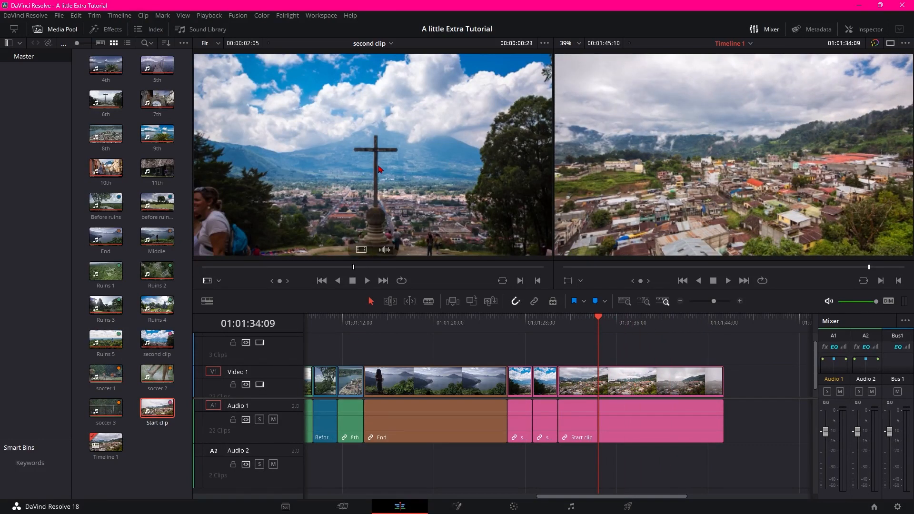
pyautogui.moveTo(380, 169); pyautogui.dragTo(876, 159)
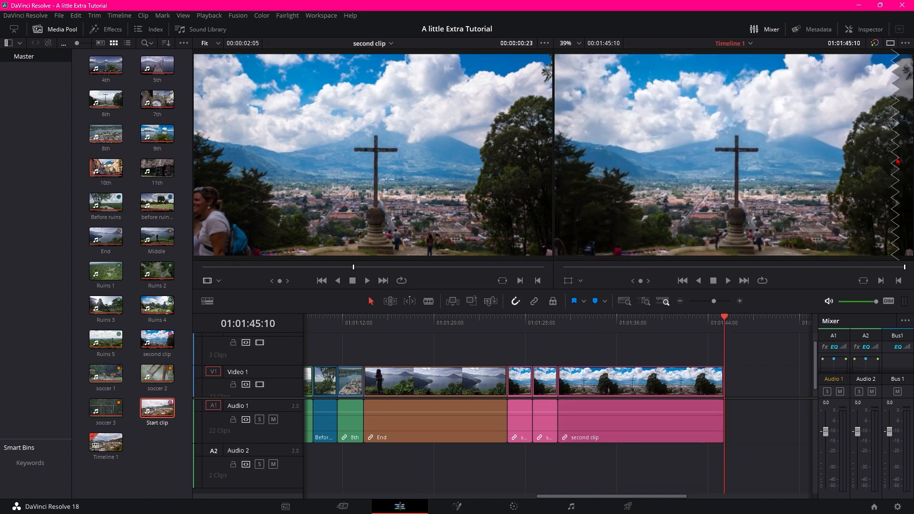
pyautogui.moveTo(723, 319); pyautogui.dragTo(597, 391)
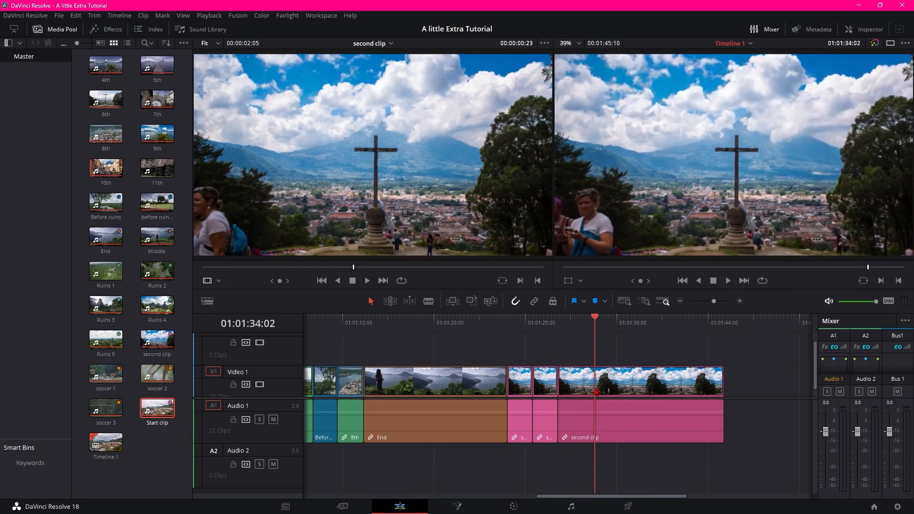
pyautogui.moveTo(599, 319); pyautogui.dragTo(724, 391)
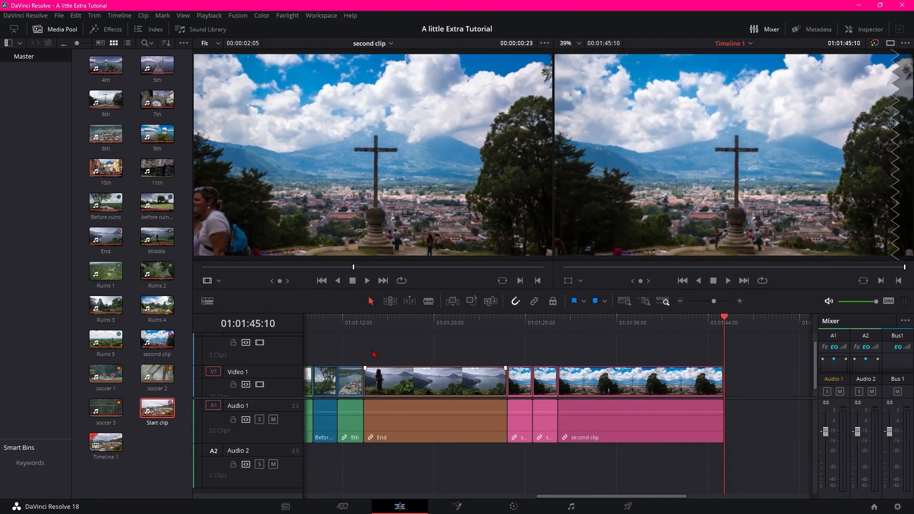
# Step: Add soccer 2 to the end of the timeline on Video 1 and move the playhead to 01:01:46:07
pyautogui.click(157, 374)
pyautogui.moveTo(157, 374); pyautogui.dragTo(728, 392)
pyautogui.moveTo(724, 328)
pyautogui.mouseDown()
pyautogui.moveTo(732, 324)
pyautogui.moveTo(737, 336)
pyautogui.mouseUp()
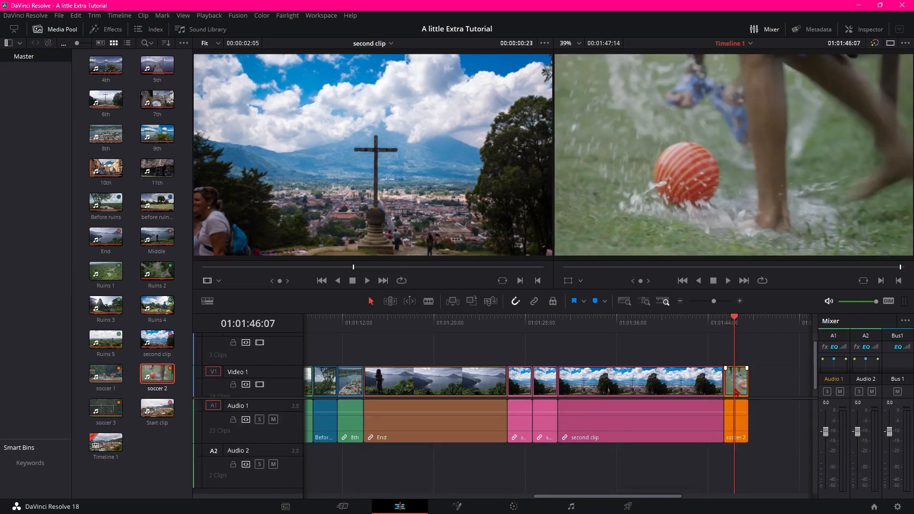
# Step: Overwrite the end of soccer 2 with second clip from 01:01:46:07, scrub back over the edit, and undo it
pyautogui.moveTo(246, 154)
pyautogui.moveTo(246, 153); pyautogui.dragTo(882, 122)
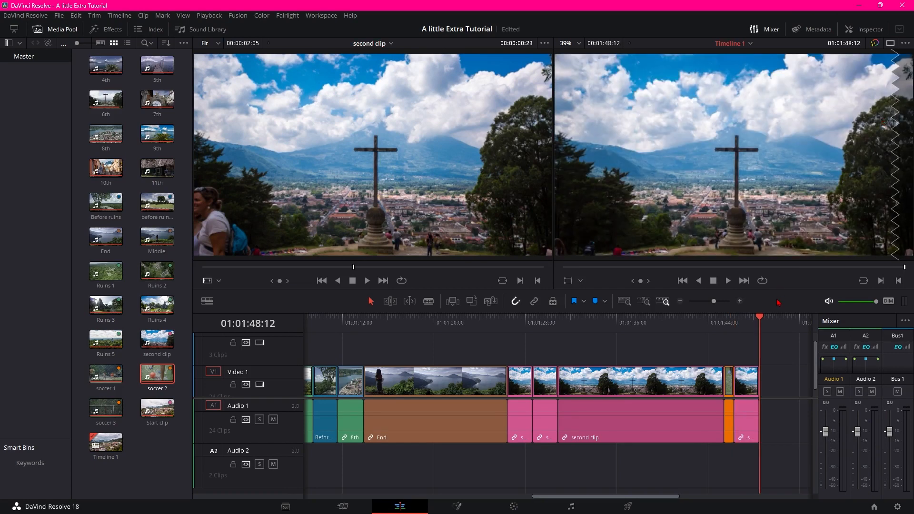
pyautogui.moveTo(760, 318); pyautogui.dragTo(737, 340)
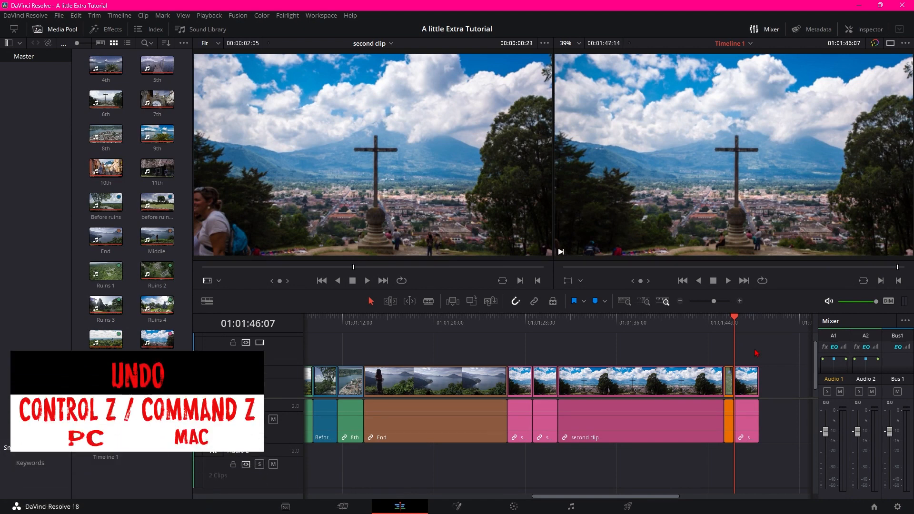
pyautogui.hotkey('ctrl', 'z')
# Step: Overwrite soccer 2 at the end of Video 1 with second clip, starting at 01:01:45:10
pyautogui.press('Up')
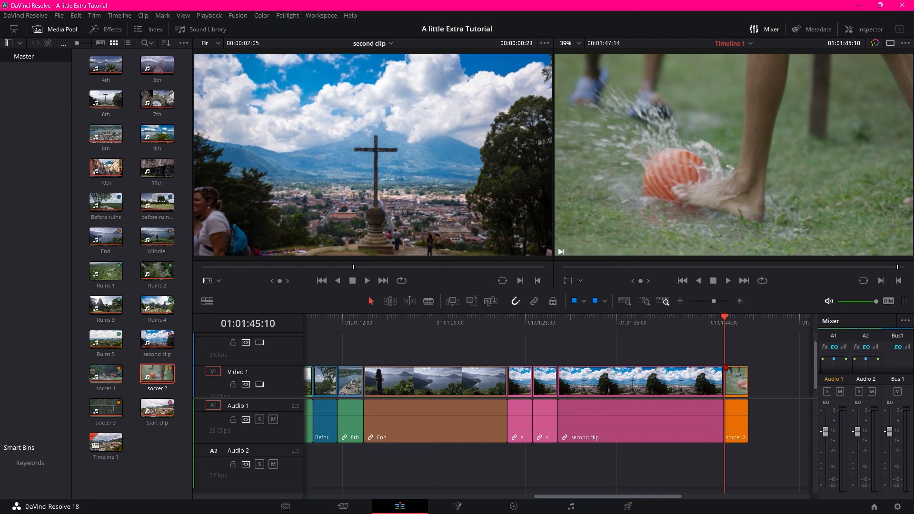
pyautogui.click(414, 199)
pyautogui.moveTo(309, 191); pyautogui.dragTo(878, 122)
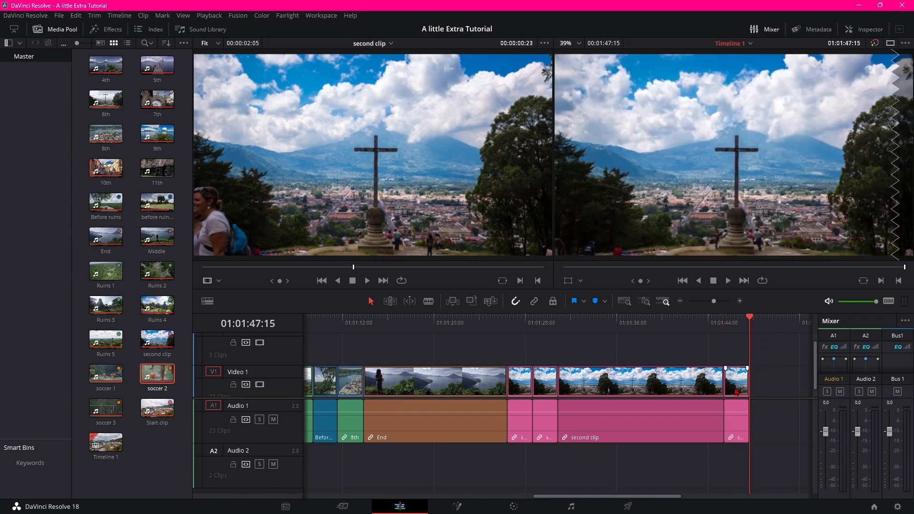
pyautogui.press('q')
# Step: Insert soccer 1 inside the short second clip at 01:01:29:17, and undo the insertion
pyautogui.moveTo(751, 321); pyautogui.dragTo(546, 365)
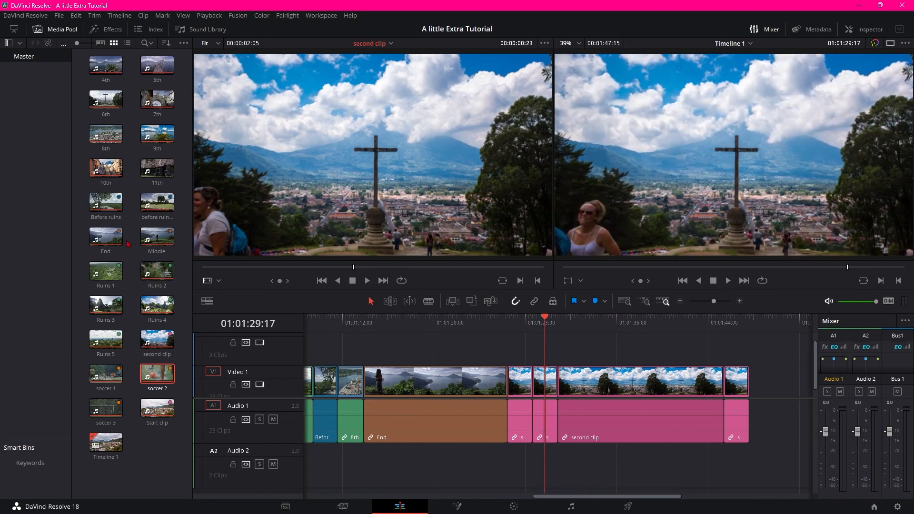
pyautogui.click(152, 79)
pyautogui.press('f')
pyautogui.click(106, 381)
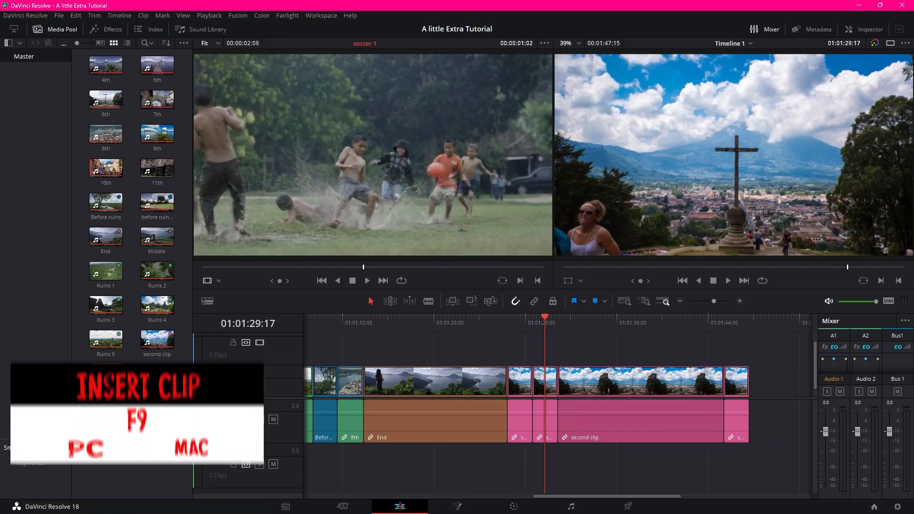
pyautogui.press('F9')
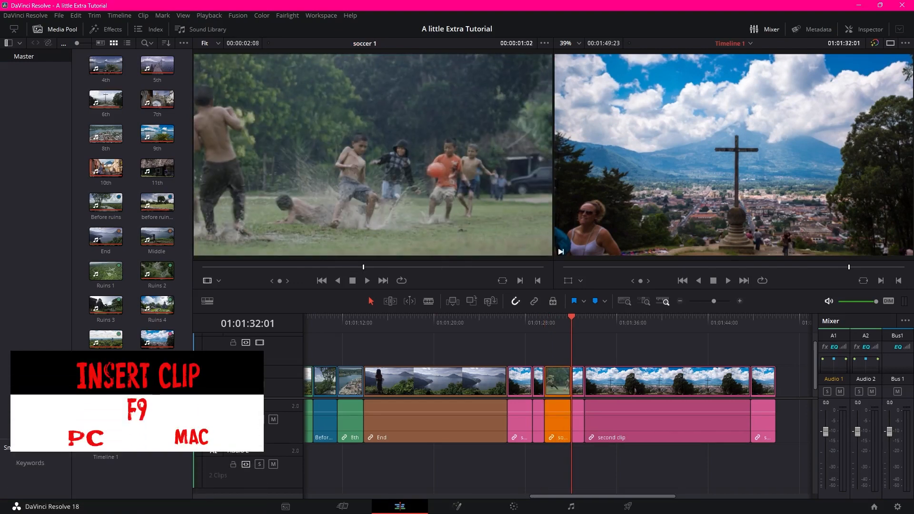
pyautogui.press('f')
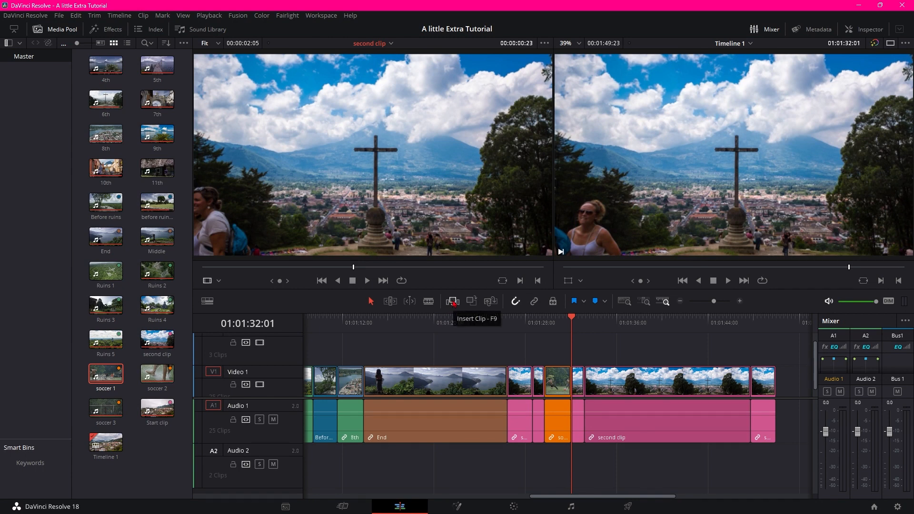
pyautogui.click(453, 302)
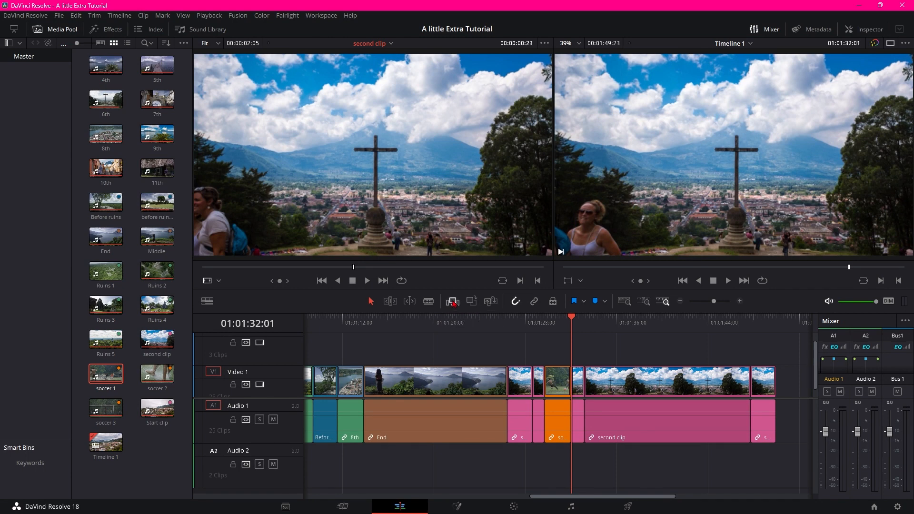
pyautogui.hotkey('ctrl', 'z')
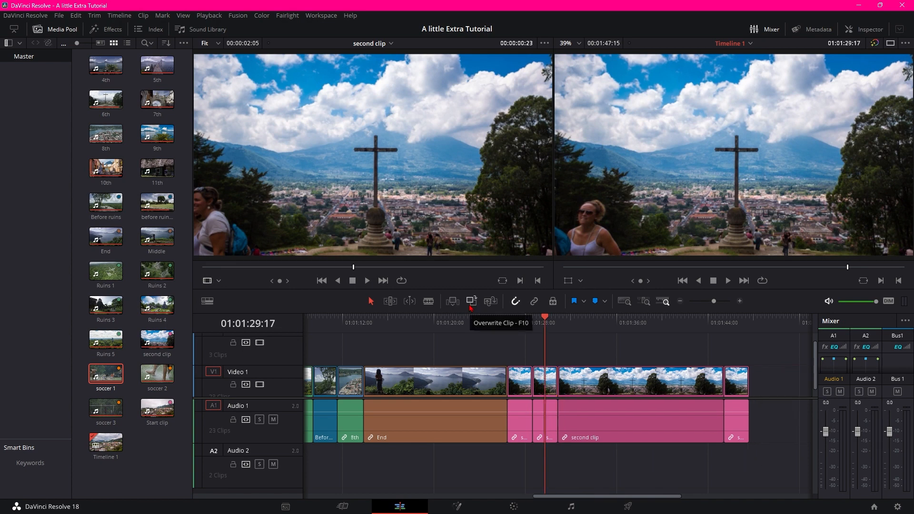
# Step: Overwrite the short second clip on Video 1 with soccer 1, starting at 01:01:28:16
pyautogui.click(559, 322)
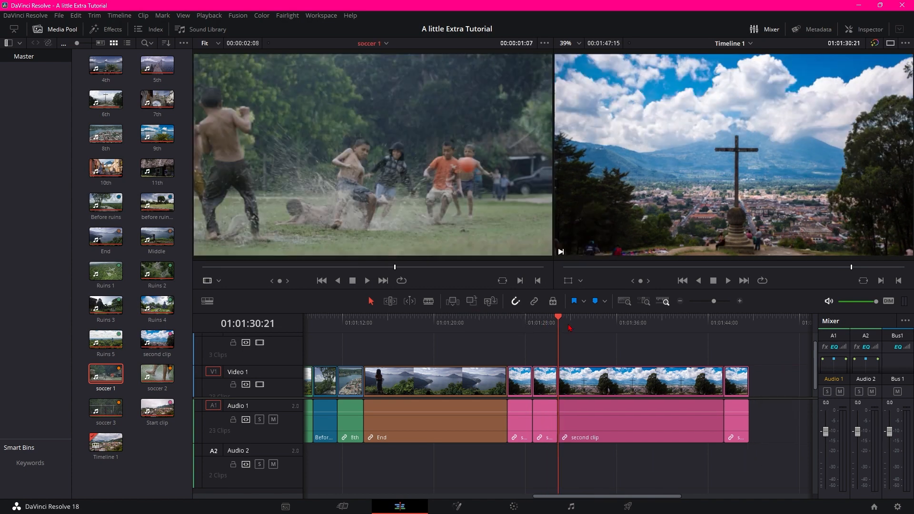
pyautogui.moveTo(560, 324); pyautogui.dragTo(533, 328)
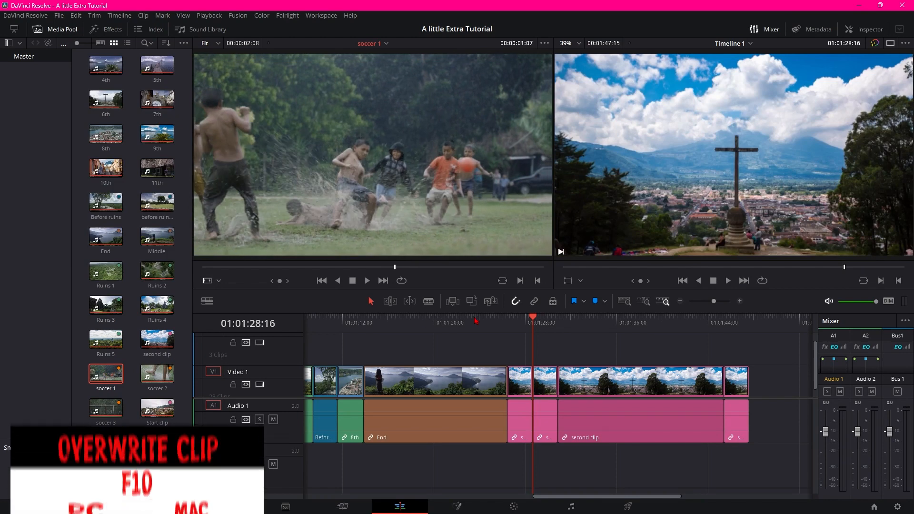
pyautogui.press('F10')
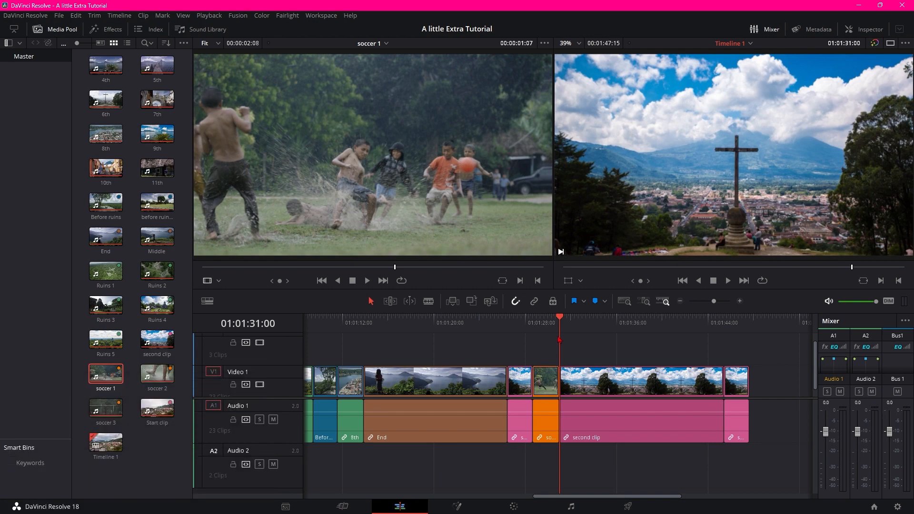
# Step: Replace the last second clip on Video 1 with Middle, with the playhead at 01:01:45:10
pyautogui.moveTo(560, 333); pyautogui.dragTo(724, 334)
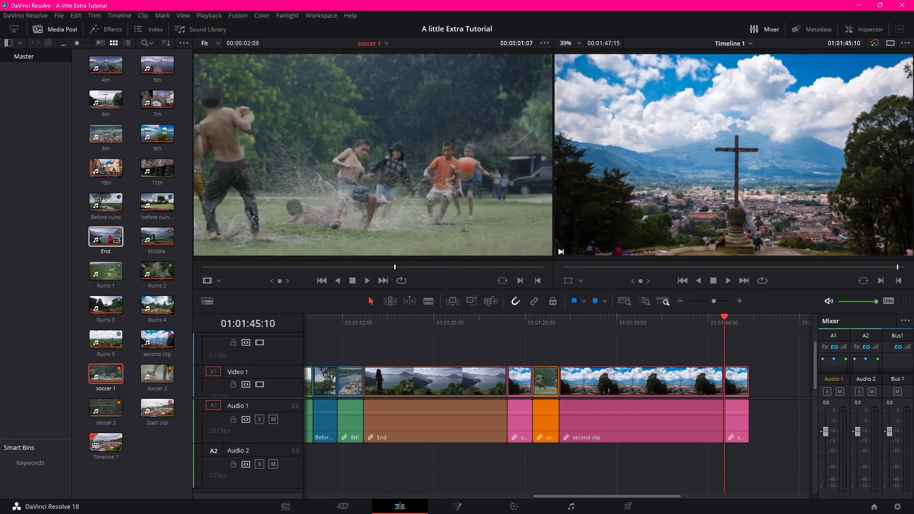
pyautogui.click(155, 238)
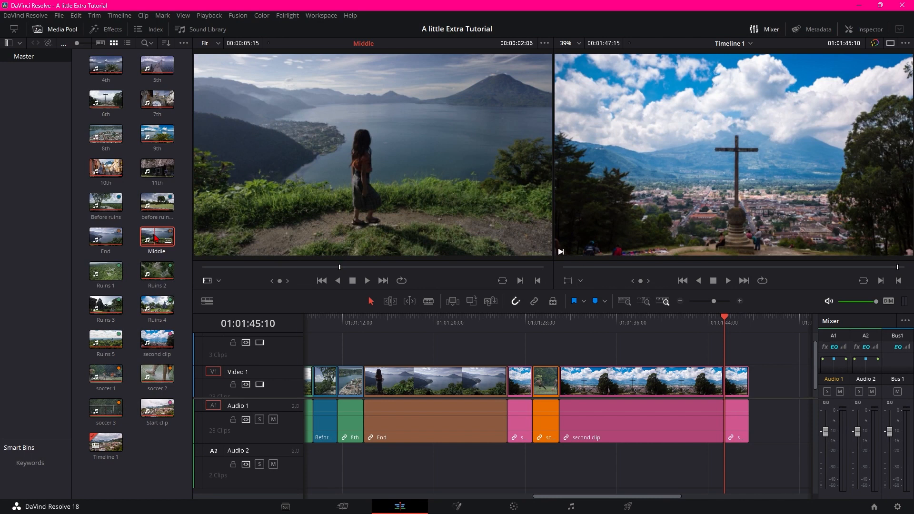
pyautogui.press('F11')
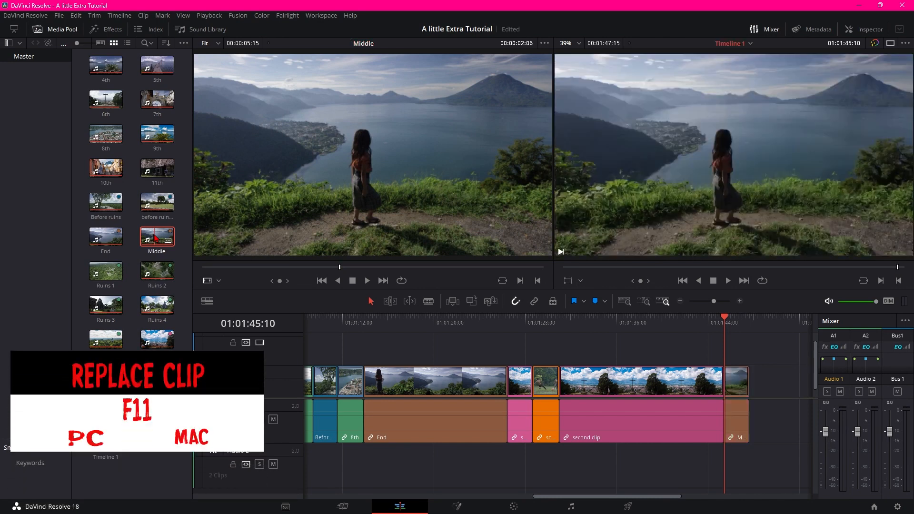
# Step: Place another copy of Middle on Video 2 directly above the last clip at 01:01:45:10, and scrub to compare them
pyautogui.moveTo(724, 317)
pyautogui.mouseDown()
pyautogui.moveTo(749, 318)
pyautogui.moveTo(724, 318)
pyautogui.mouseUp()
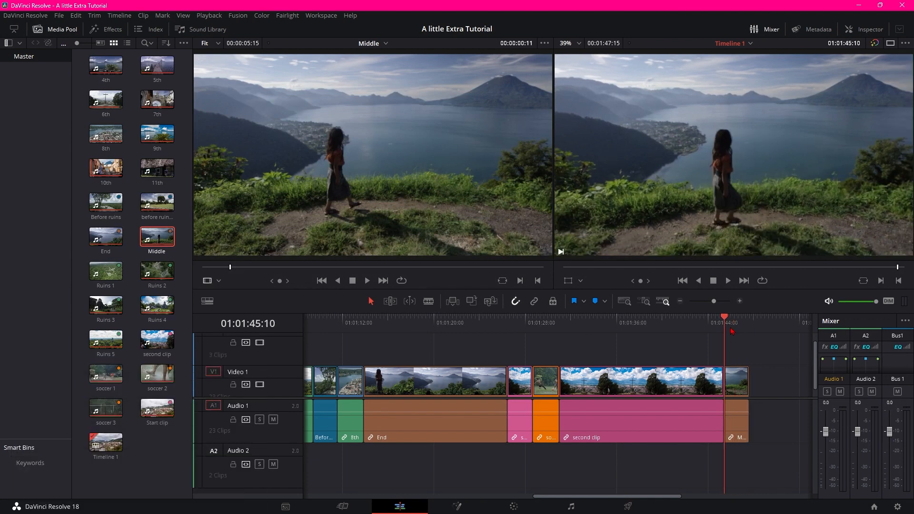
pyautogui.moveTo(157, 237); pyautogui.dragTo(732, 351)
pyautogui.moveTo(724, 318); pyautogui.dragTo(734, 337)
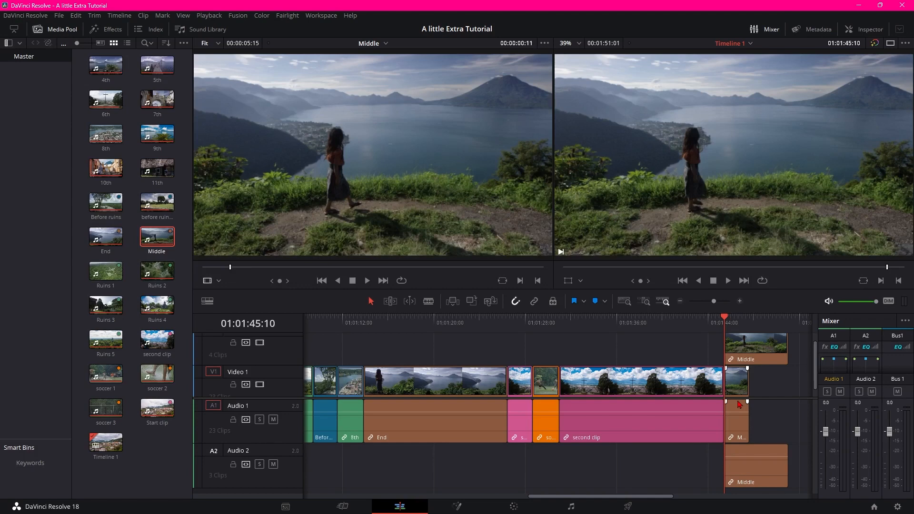
# Step: Ripple-trim the end of the long second clip on Video 1 by about 10 seconds using Trim Edit mode
pyautogui.click(353, 319)
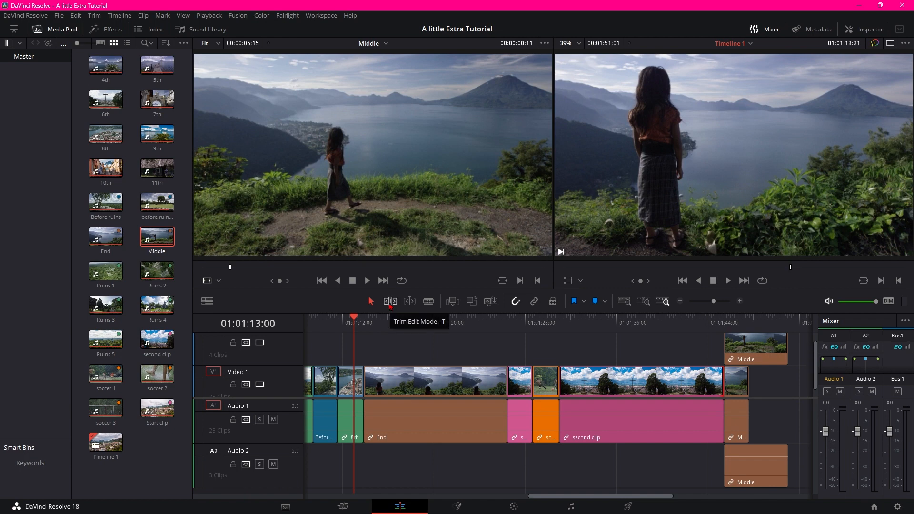
pyautogui.click(391, 302)
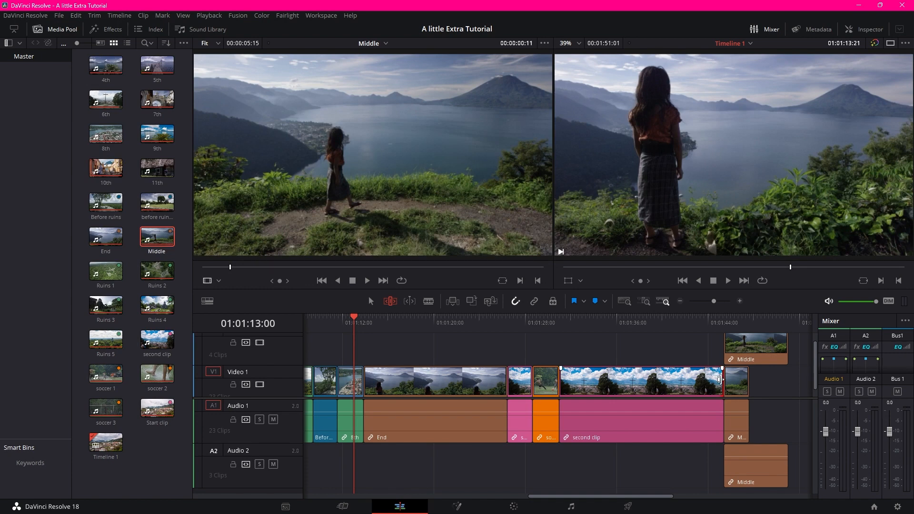
pyautogui.moveTo(720, 380)
pyautogui.mouseDown()
pyautogui.moveTo(588, 389)
pyautogui.moveTo(722, 383)
pyautogui.mouseUp()
pyautogui.press('a')
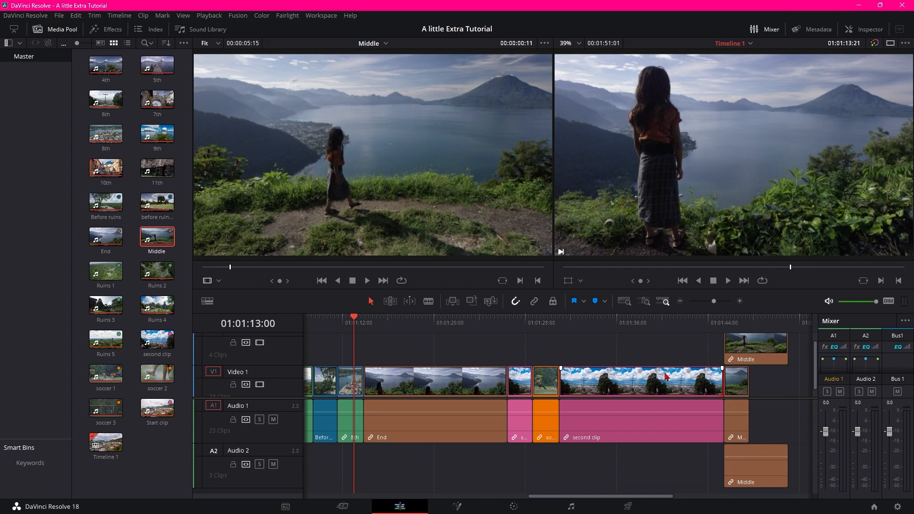
pyautogui.click(389, 304)
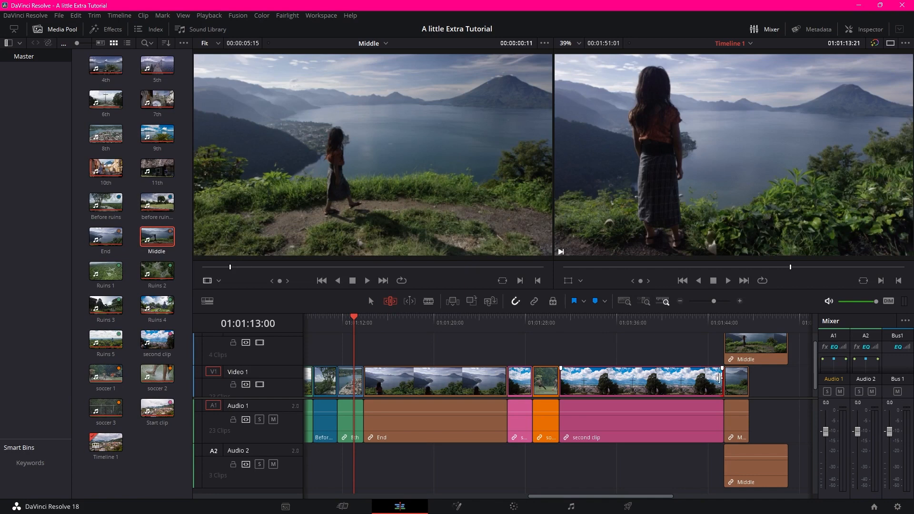
pyautogui.moveTo(719, 377); pyautogui.dragTo(606, 389)
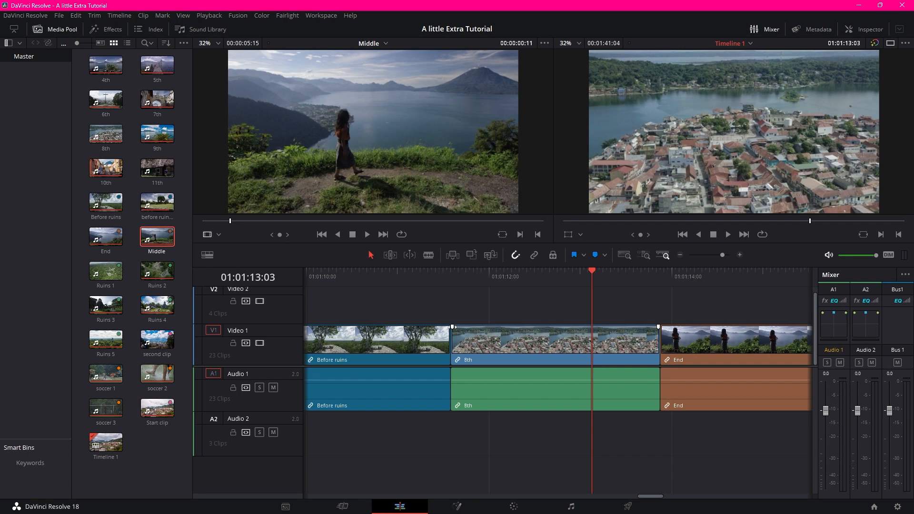
# Step: Add a video fade-in of about half a second to the 8th clip and play across its start
pyautogui.moveTo(453, 327); pyautogui.dragTo(500, 340)
pyautogui.moveTo(592, 293); pyautogui.dragTo(436, 295)
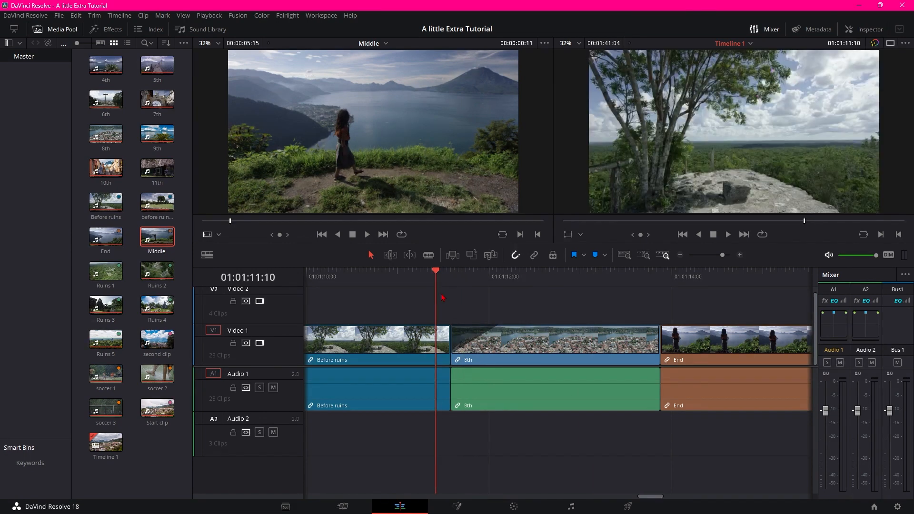
pyautogui.click(728, 235)
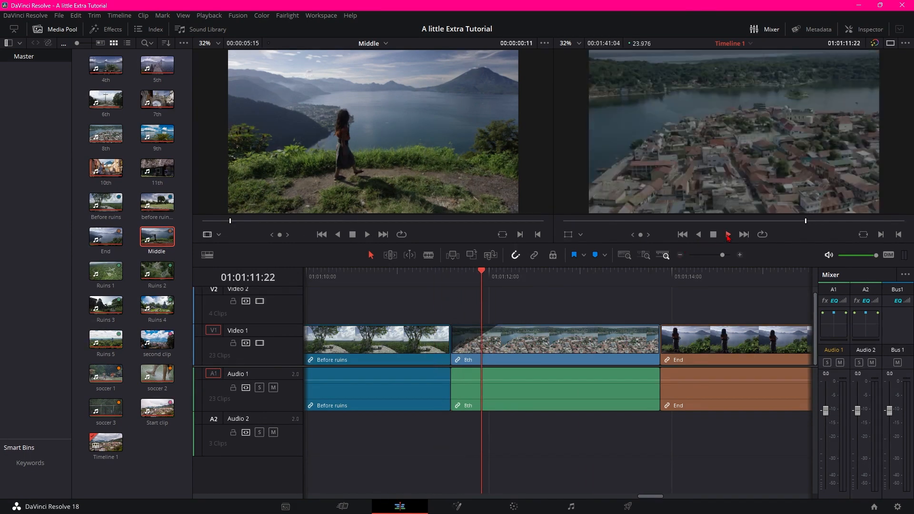
pyautogui.click(728, 234)
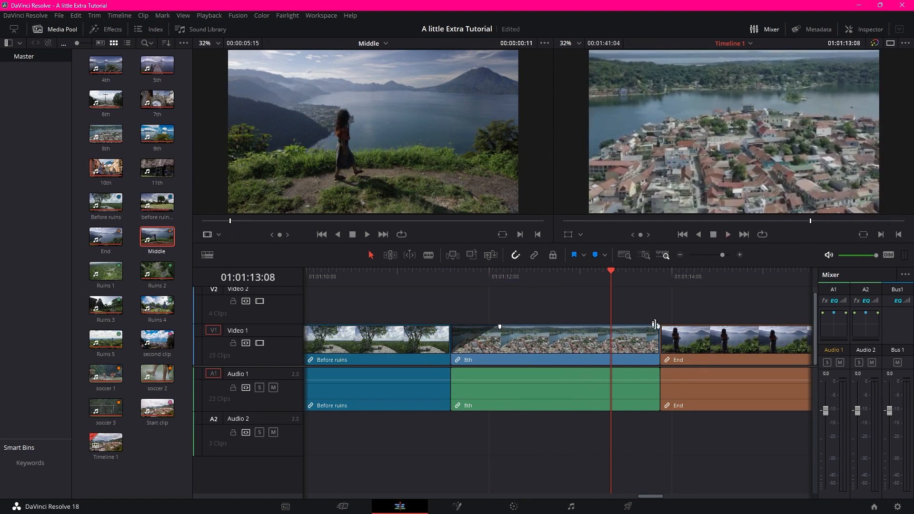
# Step: Add a video fade-out of about 0.4 seconds to the 8th clip and play through its end into the End clip
pyautogui.moveTo(613, 274); pyautogui.dragTo(565, 272)
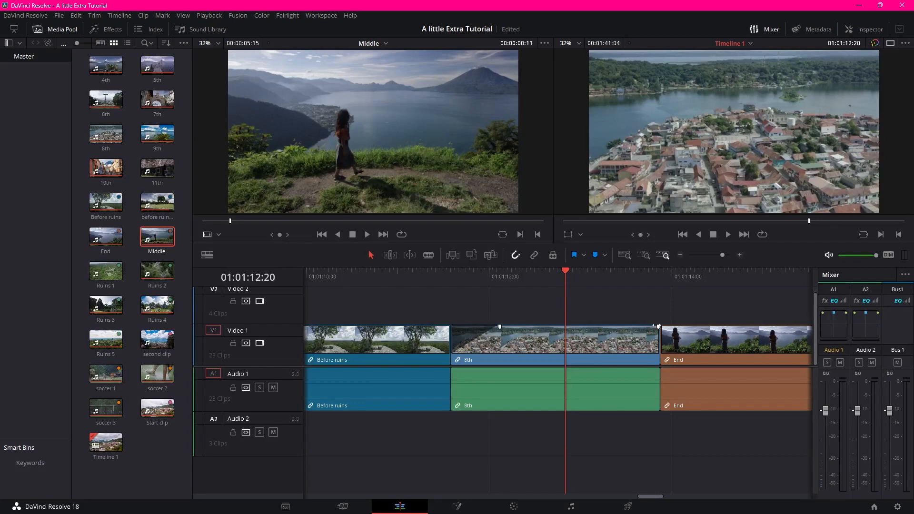
pyautogui.moveTo(658, 326); pyautogui.dragTo(590, 329)
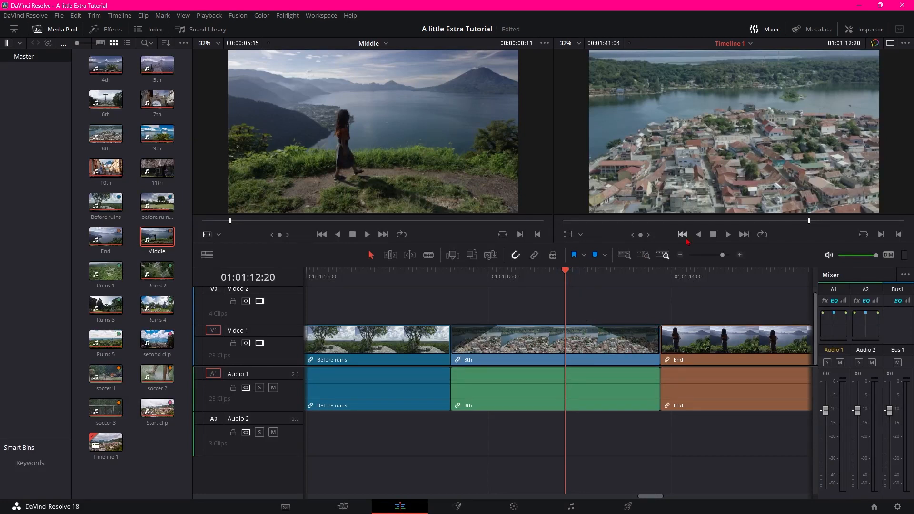
pyautogui.click(726, 235)
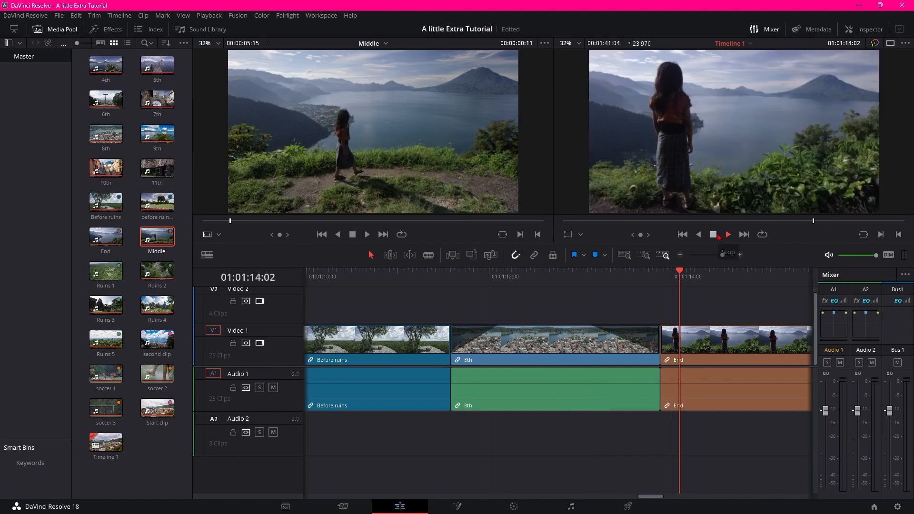
pyautogui.press('space')
# Step: Extend the 8th clip's video fade-in and fade-out until they meet near the middle of the clip
pyautogui.moveTo(737, 273); pyautogui.dragTo(556, 309)
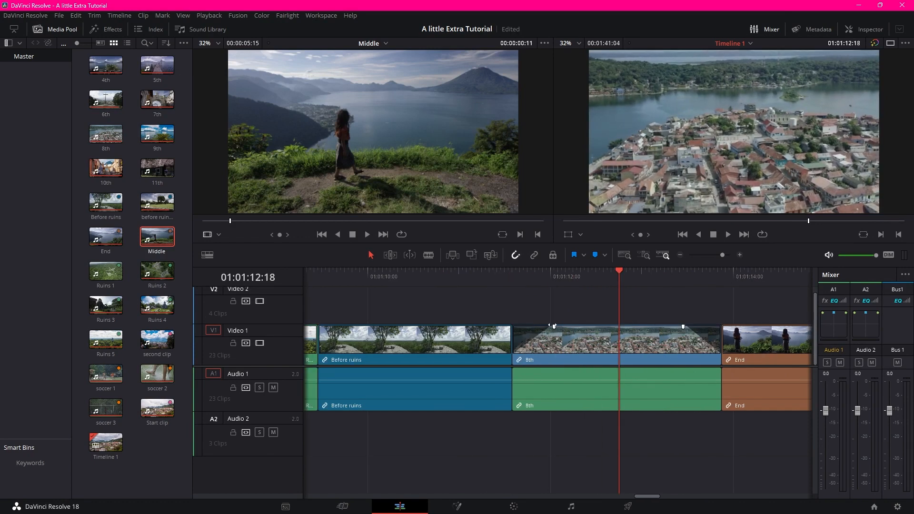
pyautogui.moveTo(555, 329); pyautogui.dragTo(617, 333)
pyautogui.moveTo(685, 329); pyautogui.dragTo(631, 330)
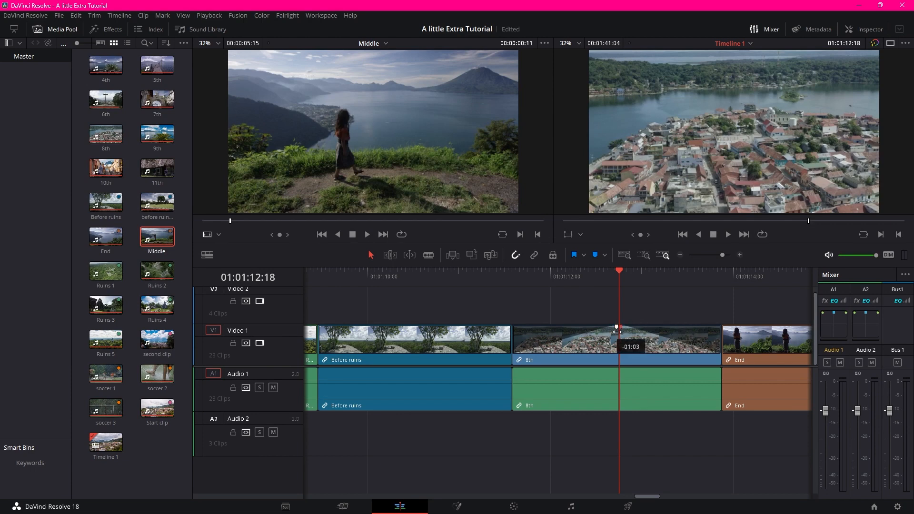
# Step: Shorten the 8th clip's video fade-in and fade-out to only a few frames each and play across its start
pyautogui.moveTo(619, 291); pyautogui.dragTo(524, 328)
pyautogui.moveTo(620, 328); pyautogui.dragTo(703, 326)
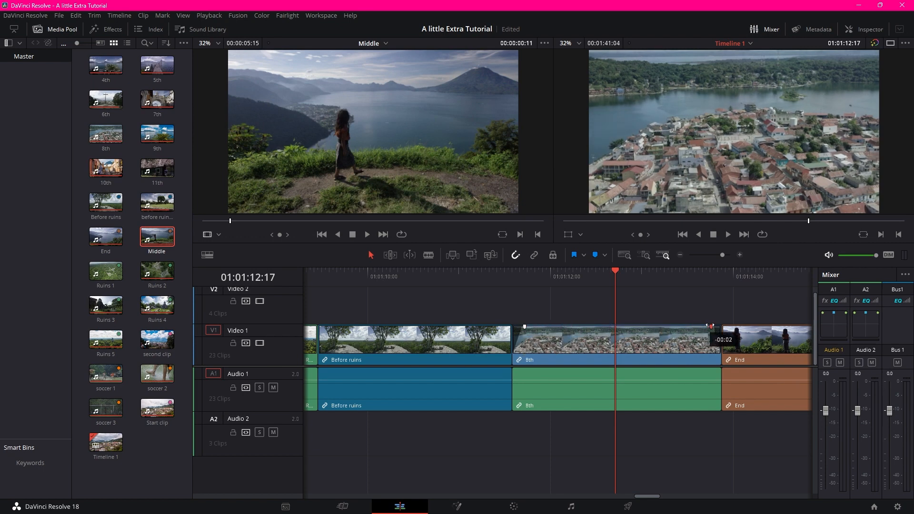
pyautogui.moveTo(616, 272); pyautogui.dragTo(490, 286)
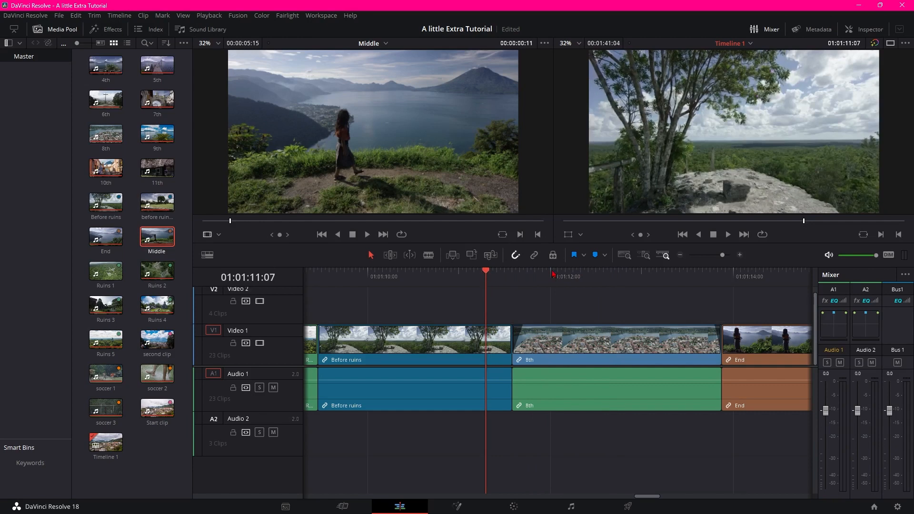
pyautogui.click(729, 234)
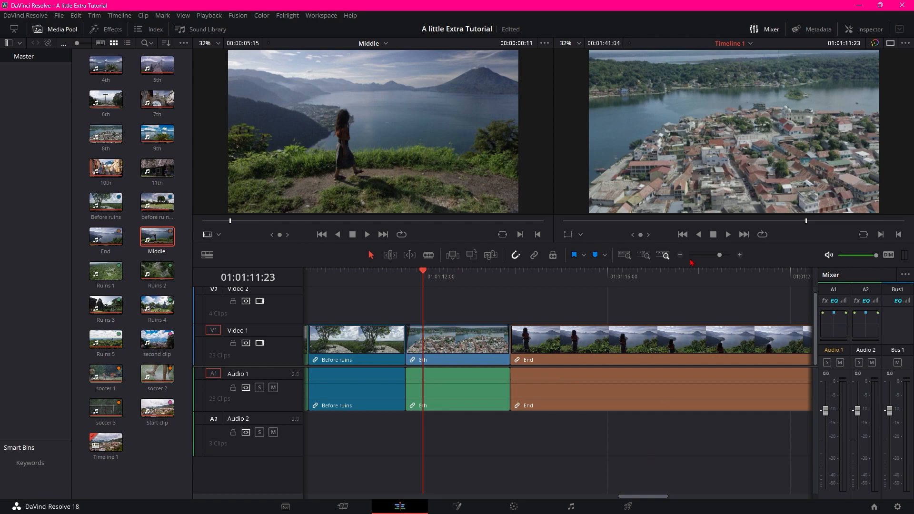
pyautogui.click(681, 256)
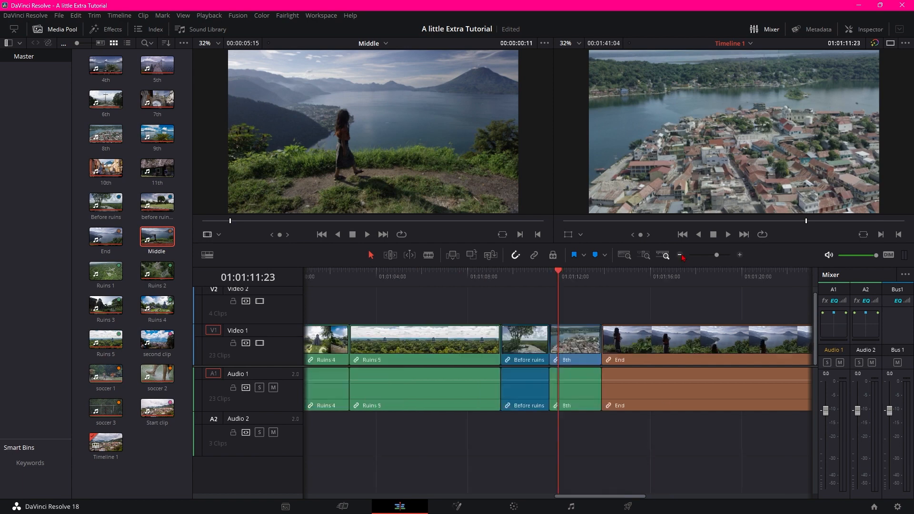
# Step: Split the End clip on Video 1 at 01:01:20:07
pyautogui.moveTo(627, 499); pyautogui.dragTo(661, 498)
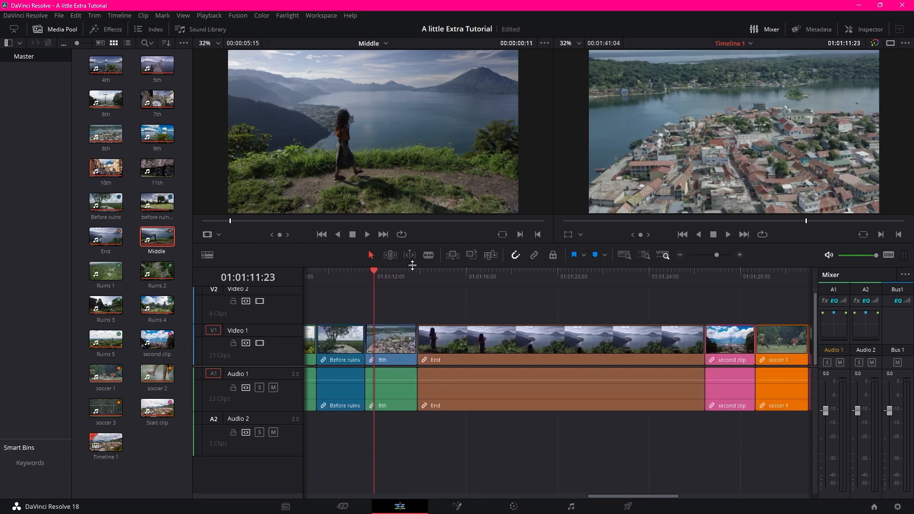
pyautogui.moveTo(377, 275); pyautogui.dragTo(565, 286)
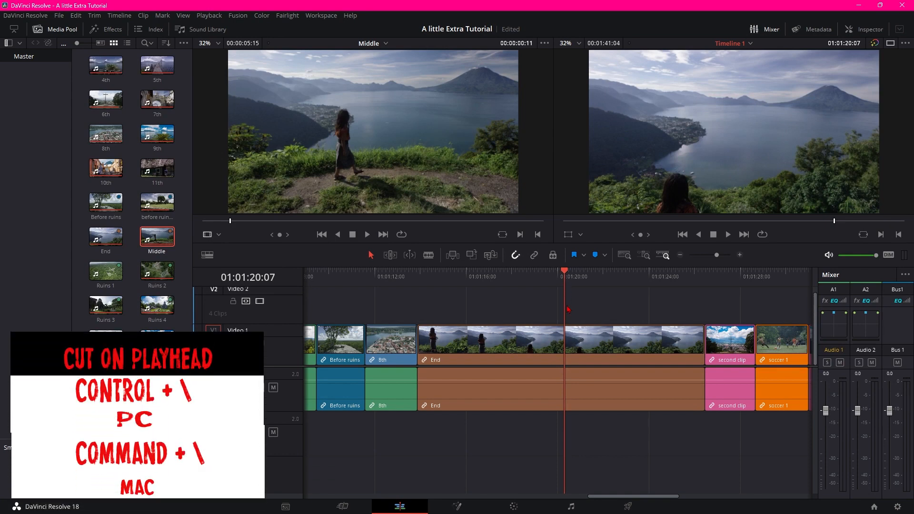
pyautogui.hotkey('ctrl', '\\')
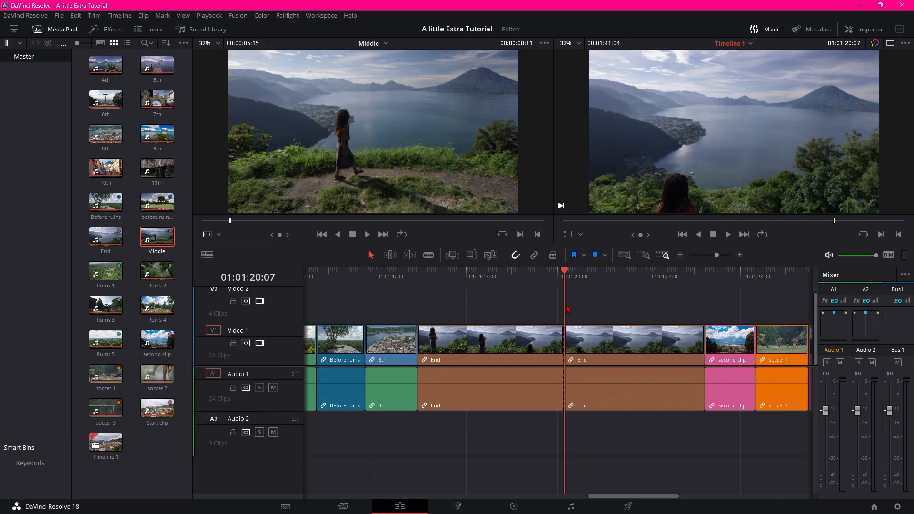
# Step: Examine the timeline at different zoom levels around 01:01:18:03 and pan back to the Ruins clips
pyautogui.moveTo(567, 275); pyautogui.dragTo(515, 341)
pyautogui.scroll(2, 516, 348)
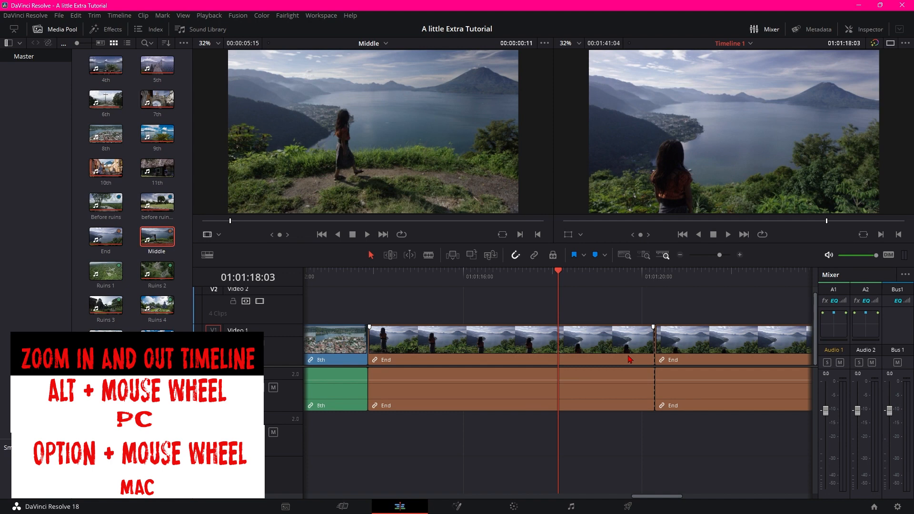
pyautogui.scroll(1, 630, 359)
pyautogui.scroll(-1, 630, 359)
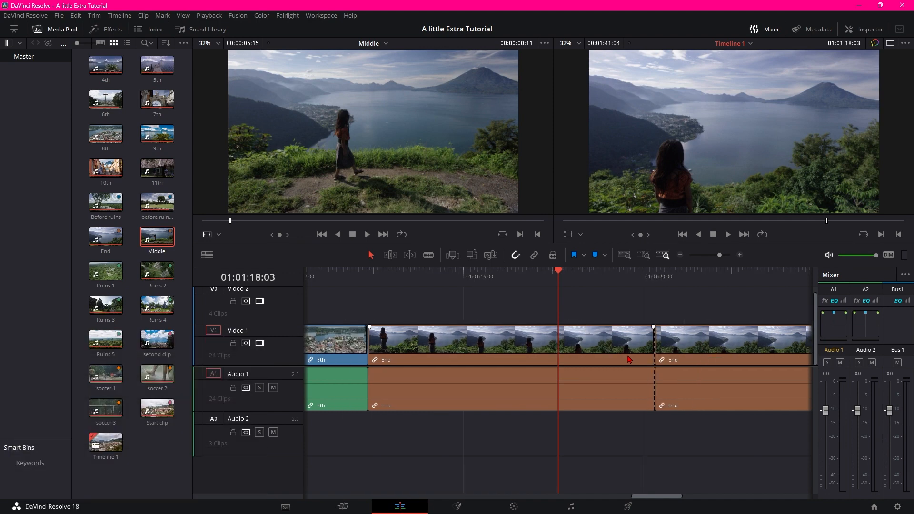
pyautogui.scroll(-3, 629, 360)
pyautogui.scroll(3, 630, 360)
pyautogui.scroll(-1, 630, 359)
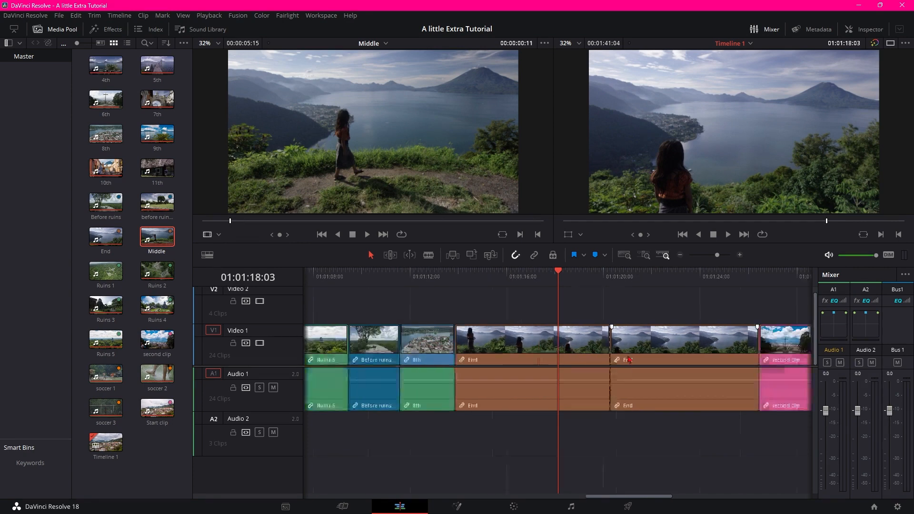
pyautogui.scroll(-3, 629, 359)
pyautogui.scroll(1, 629, 360)
pyautogui.scroll(-1, 630, 360)
pyautogui.scroll(6, 630, 360)
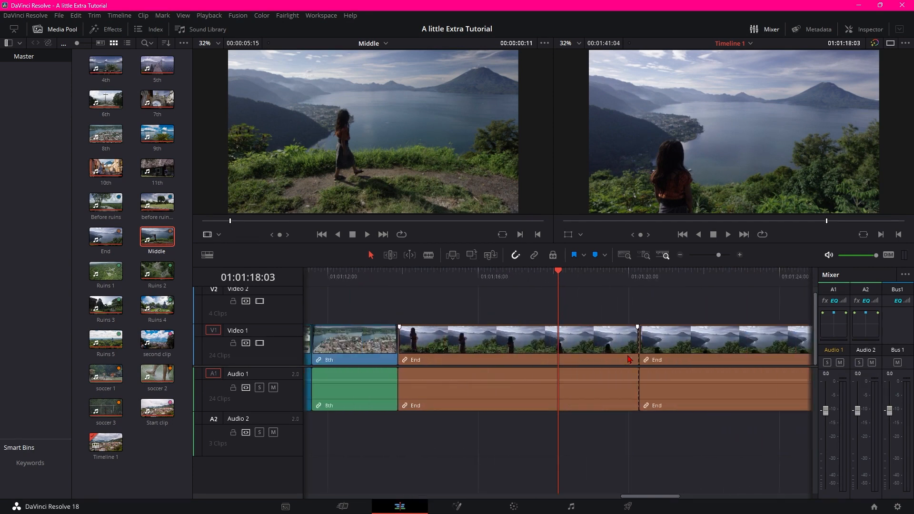
pyautogui.scroll(3, 630, 359)
pyautogui.scroll(-3, 630, 360)
pyautogui.scroll(-5, 630, 359)
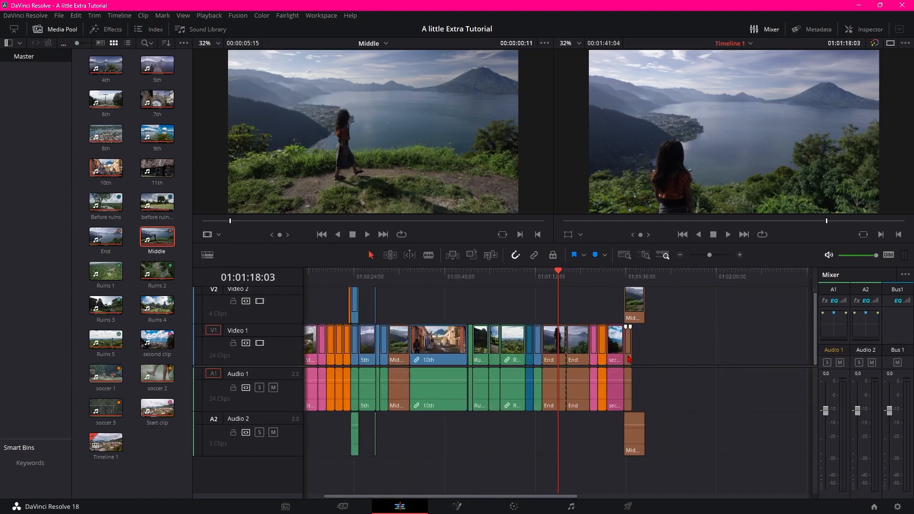
pyautogui.scroll(6, 629, 360)
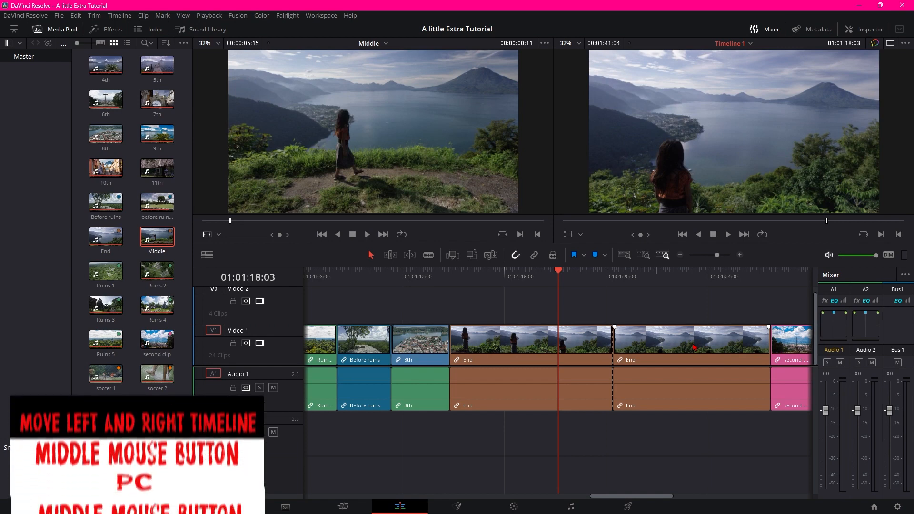
pyautogui.moveTo(662, 362); pyautogui.dragTo(912, 396)
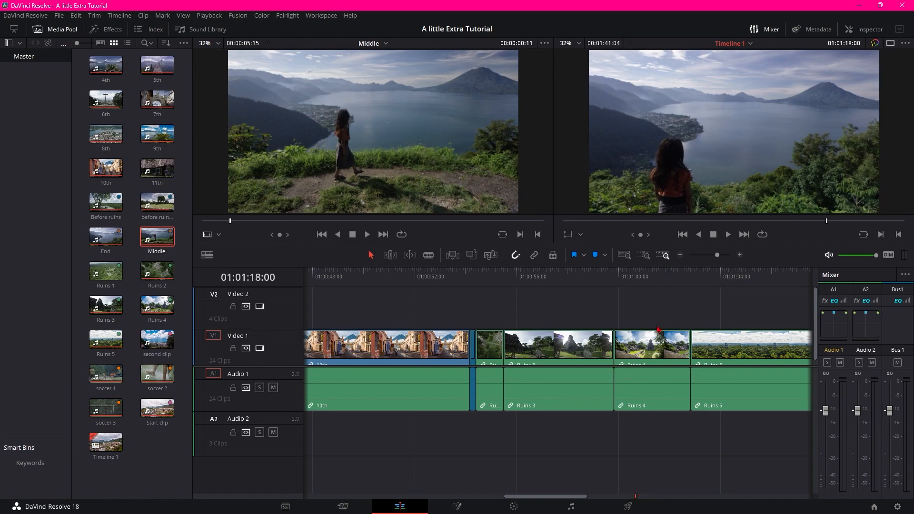
# Step: Set the Ruins 5 clip's zoom to 1.030 and its X position to 3.000 in the Inspector
pyautogui.click(644, 256)
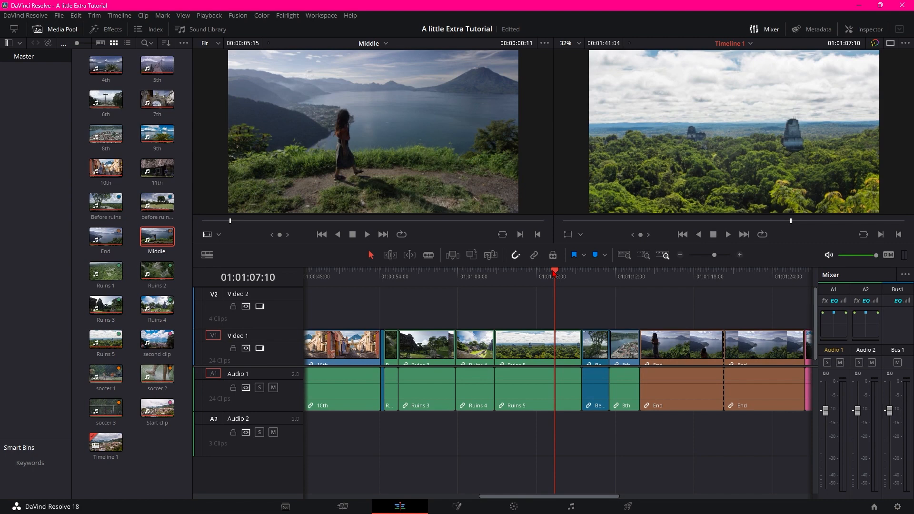
pyautogui.moveTo(555, 276); pyautogui.dragTo(544, 302)
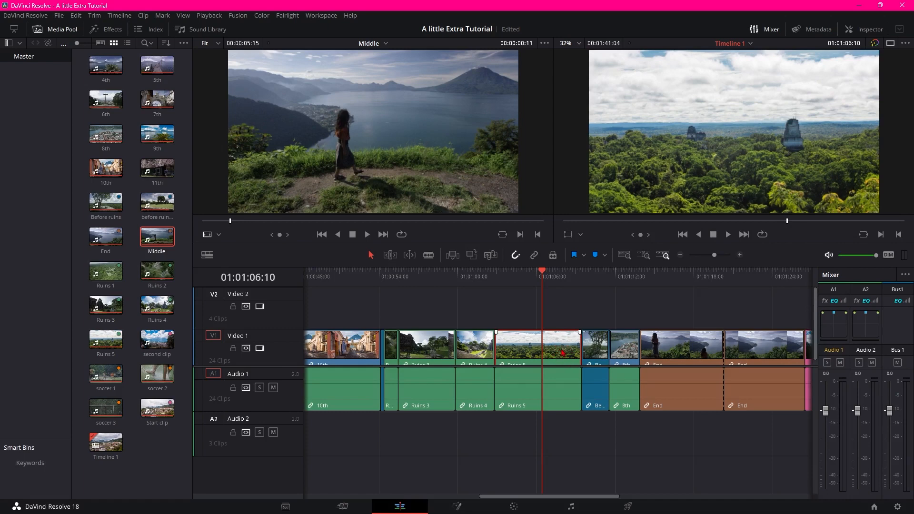
pyautogui.click(862, 31)
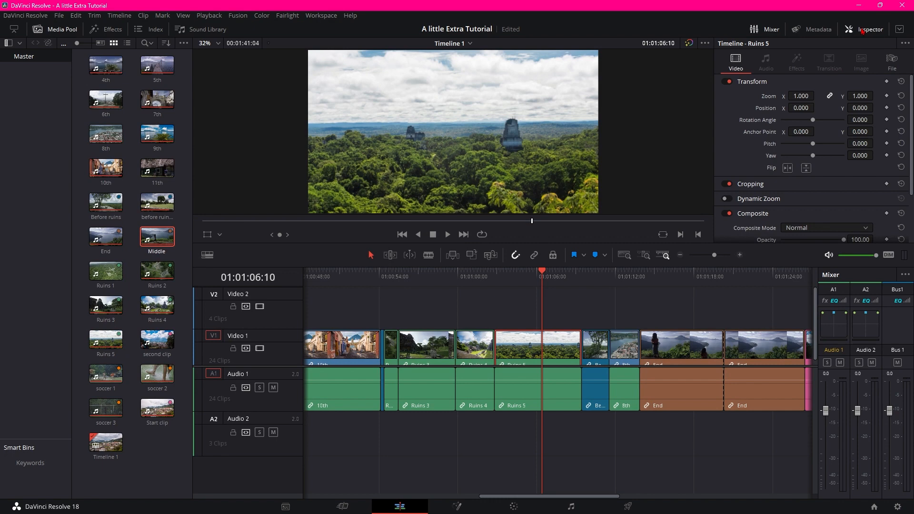
pyautogui.moveTo(800, 108)
pyautogui.mouseDown()
pyautogui.moveTo(829, 108)
pyautogui.moveTo(764, 96)
pyautogui.moveTo(886, 96)
pyautogui.moveTo(802, 96)
pyautogui.mouseUp()
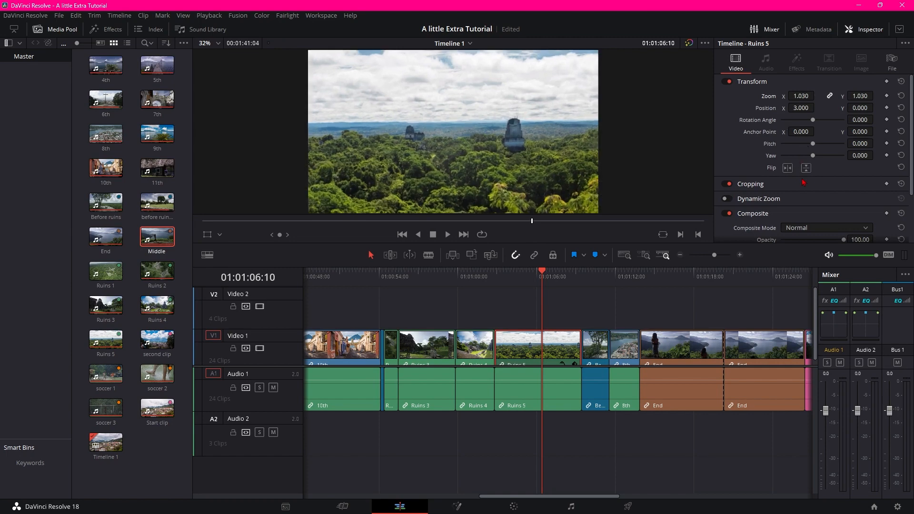
# Step: Try flipping the Ruins 5 clip horizontally and vertically, and turn both flips off again
pyautogui.scroll(-2, 798, 162)
pyautogui.click(789, 121)
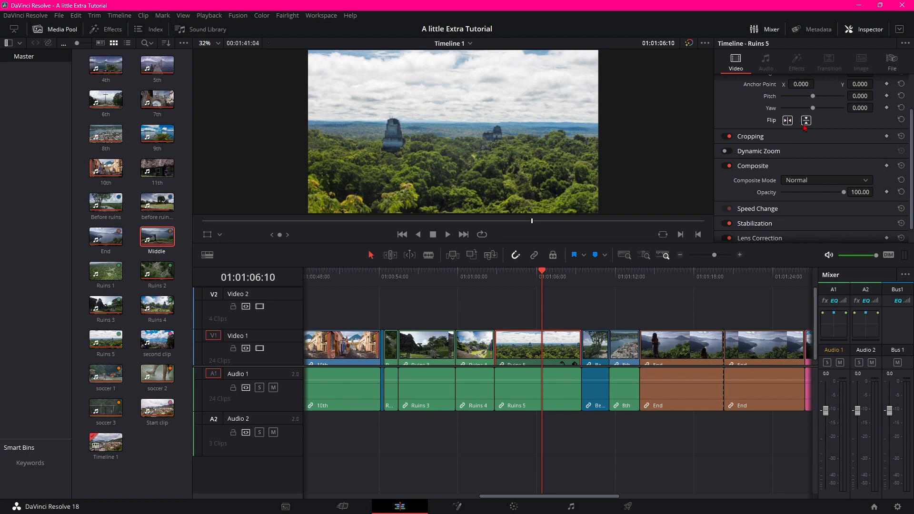
pyautogui.click(806, 121)
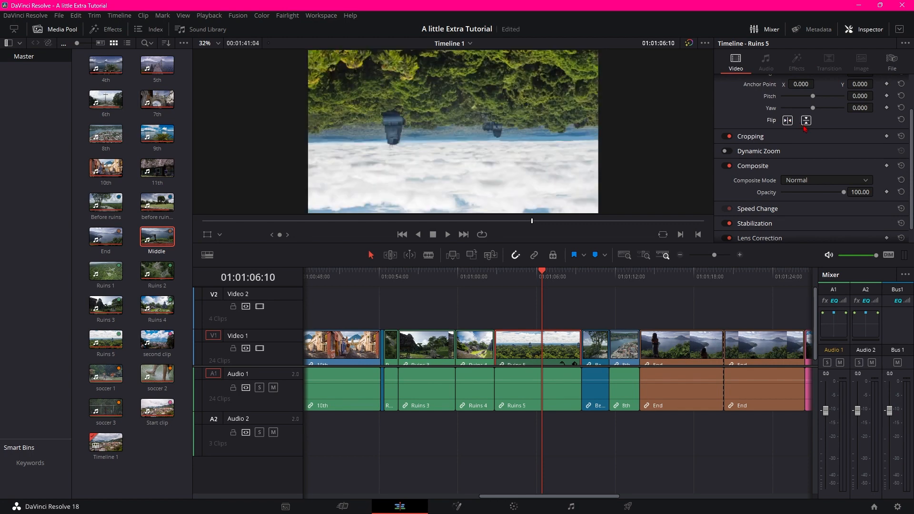
pyautogui.click(806, 121)
pyautogui.click(789, 123)
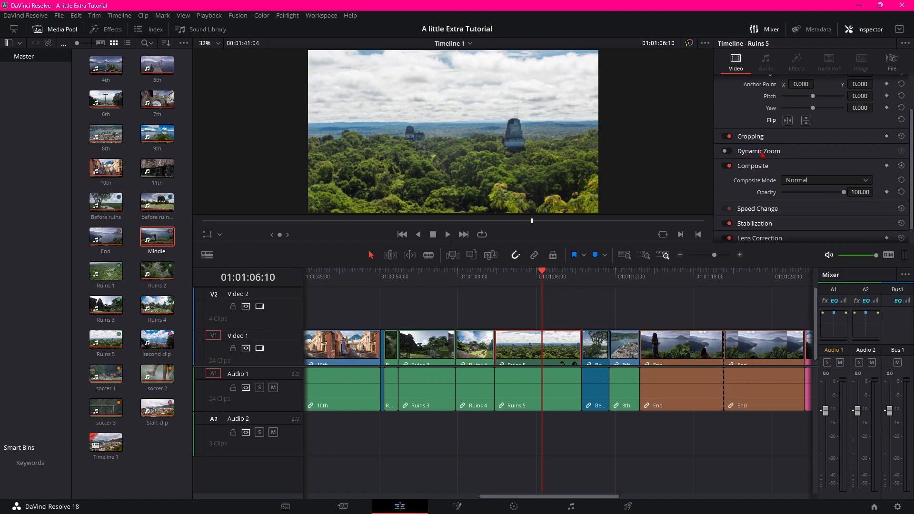
# Step: Enable Dynamic Zoom on the Ruins 5 clip and play the clip from its start
pyautogui.moveTo(542, 274); pyautogui.dragTo(538, 304)
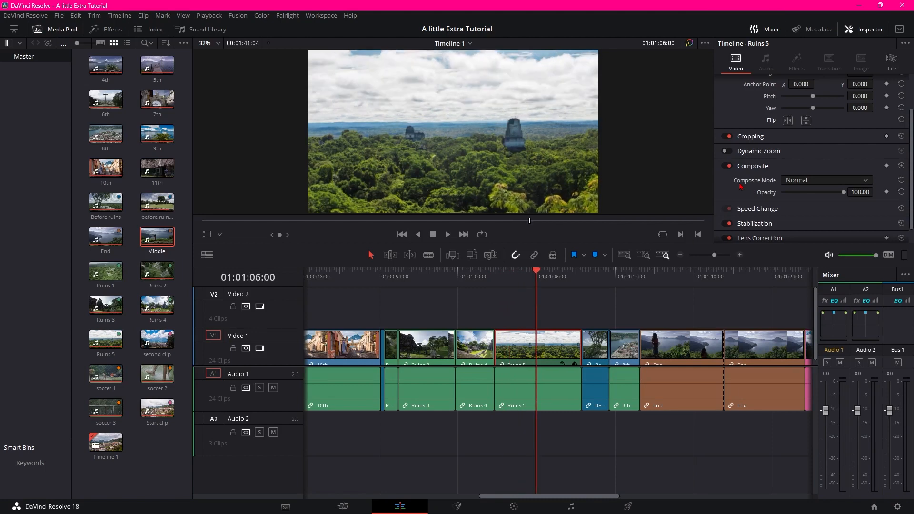
pyautogui.click(727, 151)
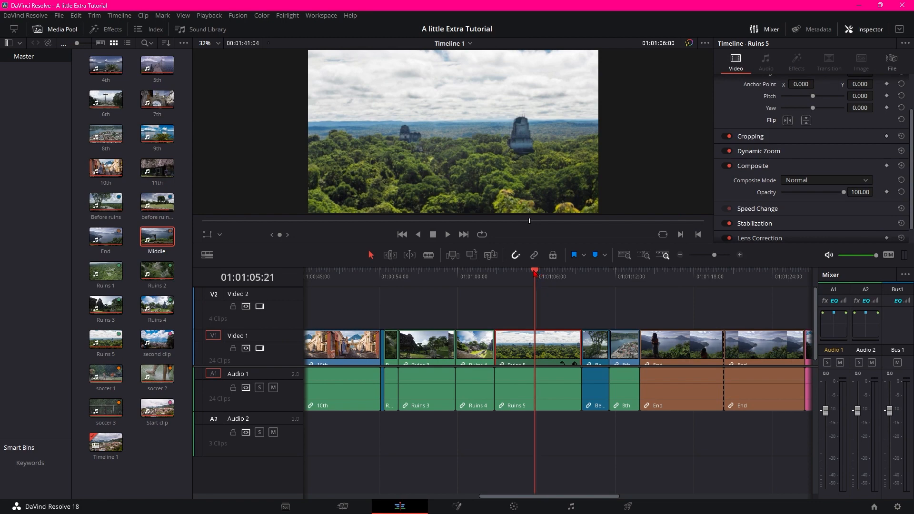
pyautogui.moveTo(536, 272); pyautogui.dragTo(494, 281)
pyautogui.click(447, 236)
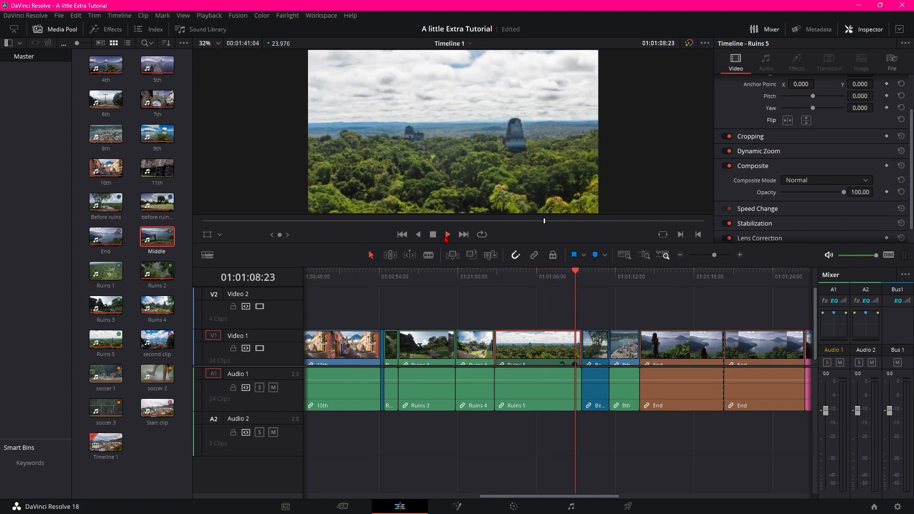
pyautogui.click(434, 236)
# Step: Swap the Dynamic Zoom direction of the Ruins 5 clip and play the clip from its start
pyautogui.moveTo(592, 275); pyautogui.dragTo(495, 301)
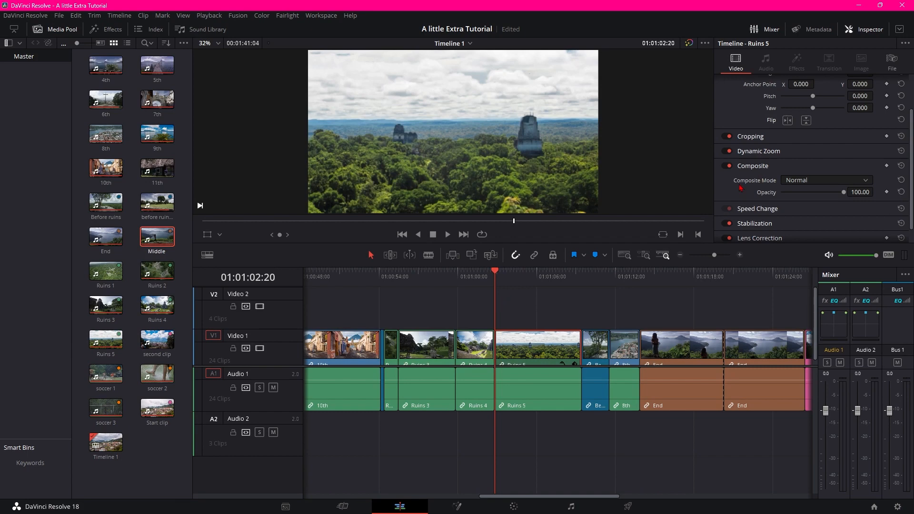
pyautogui.click(756, 151)
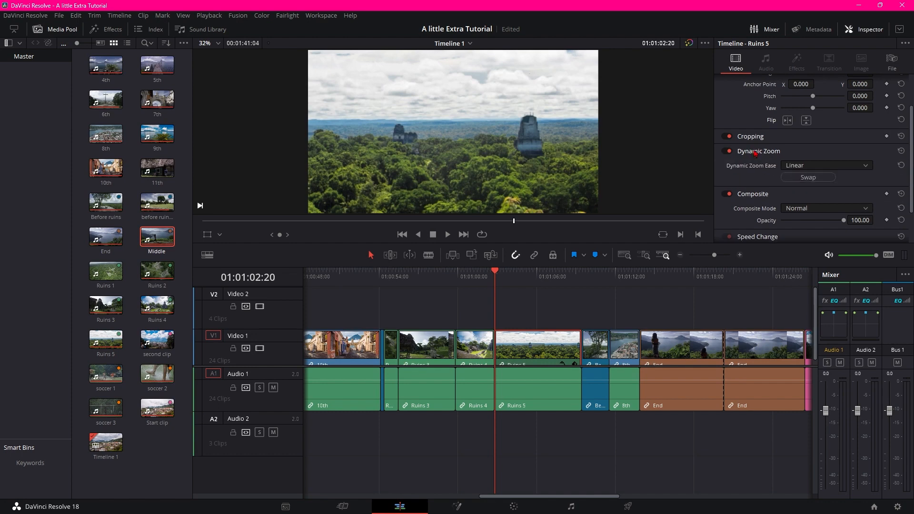
pyautogui.click(822, 184)
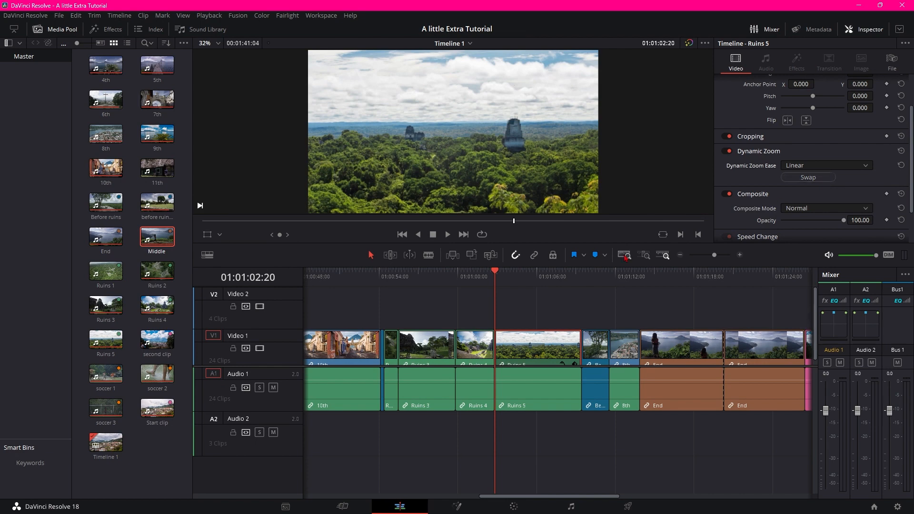
pyautogui.click(448, 235)
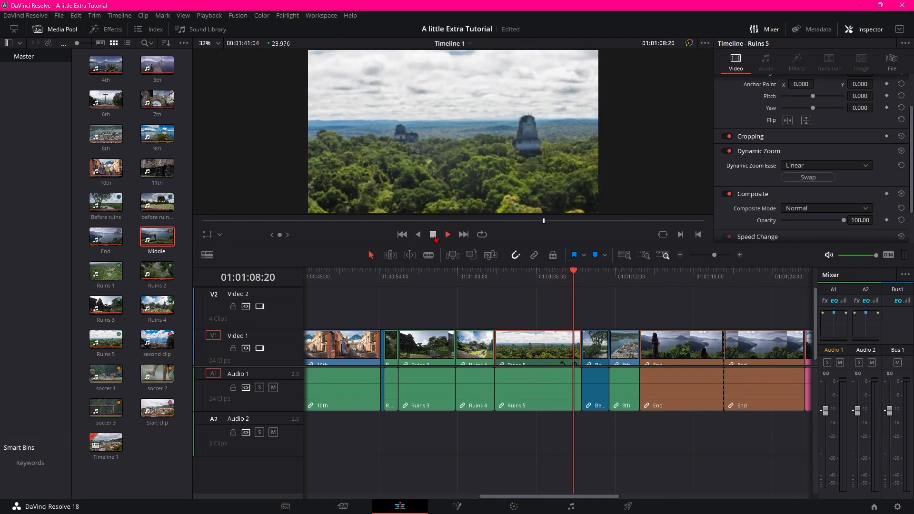
pyautogui.click(434, 235)
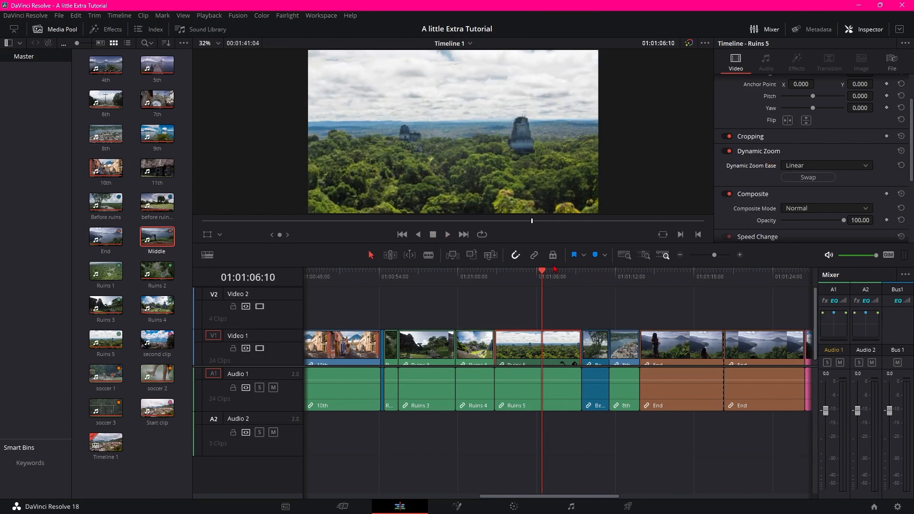
# Step: Set the Ruins 5 clip's speed to 902% without rippling the timeline and play it from its start
pyautogui.moveTo(542, 273); pyautogui.dragTo(538, 313)
pyautogui.scroll(-2, 763, 178)
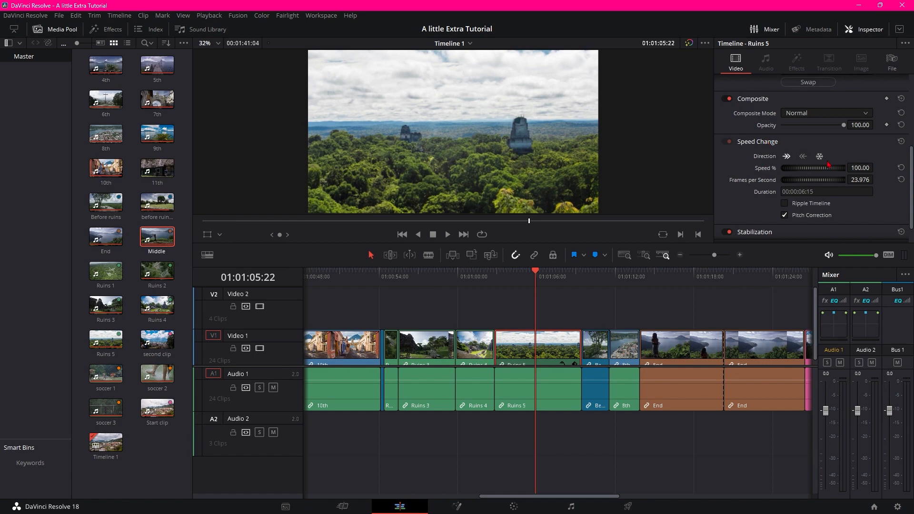
pyautogui.scroll(1, 765, 149)
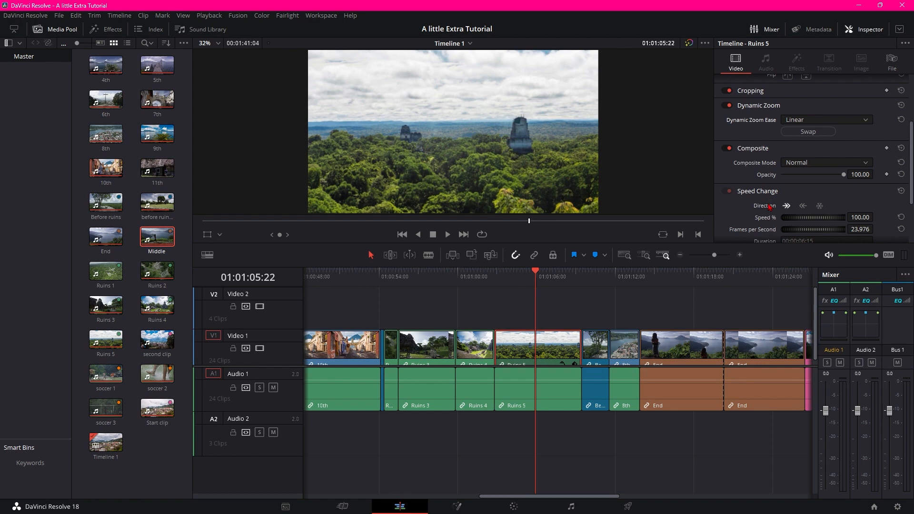
pyautogui.scroll(-1, 769, 207)
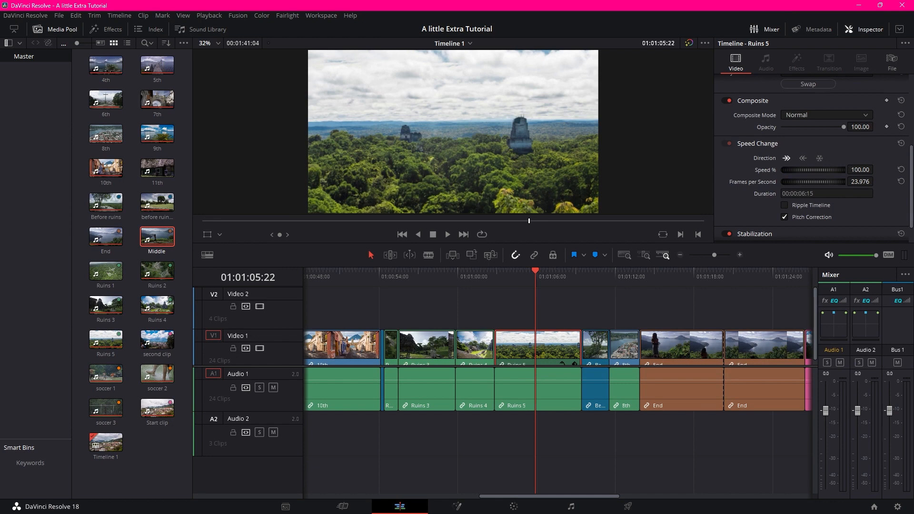
pyautogui.moveTo(861, 170); pyautogui.dragTo(913, 170)
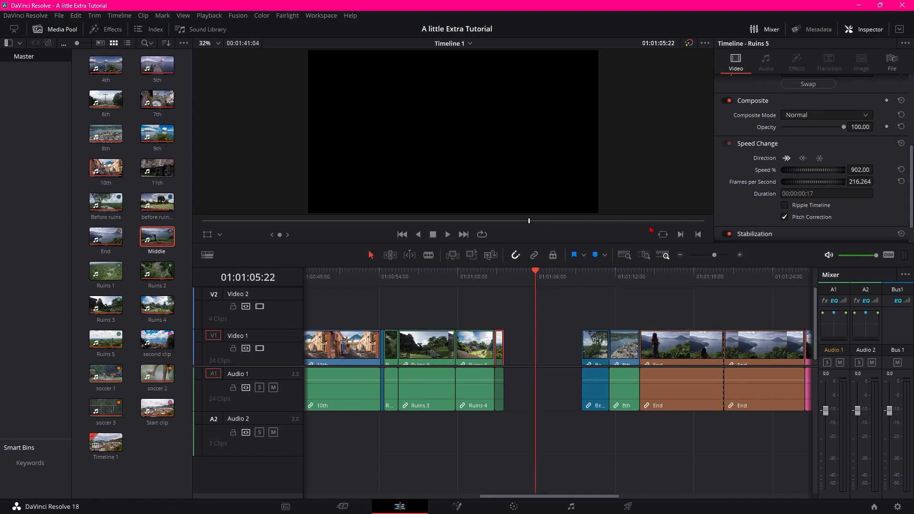
pyautogui.moveTo(532, 275); pyautogui.dragTo(495, 275)
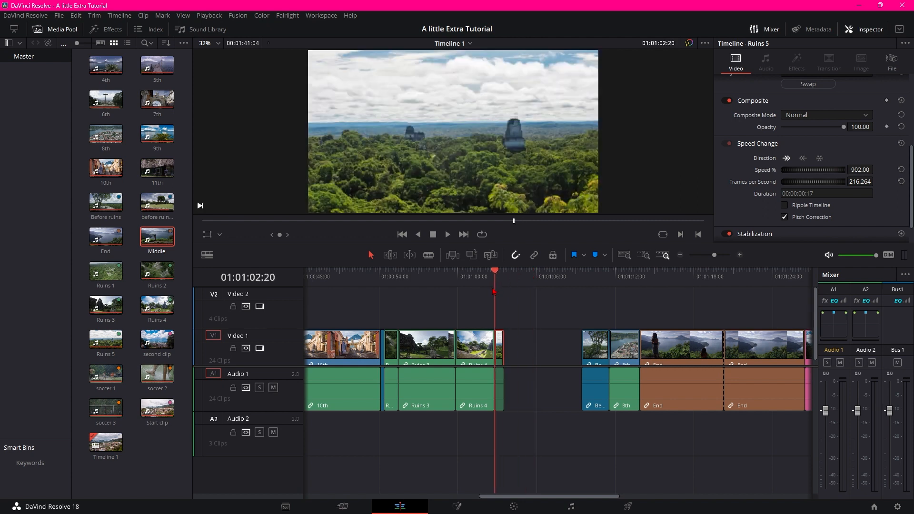
pyautogui.click(448, 236)
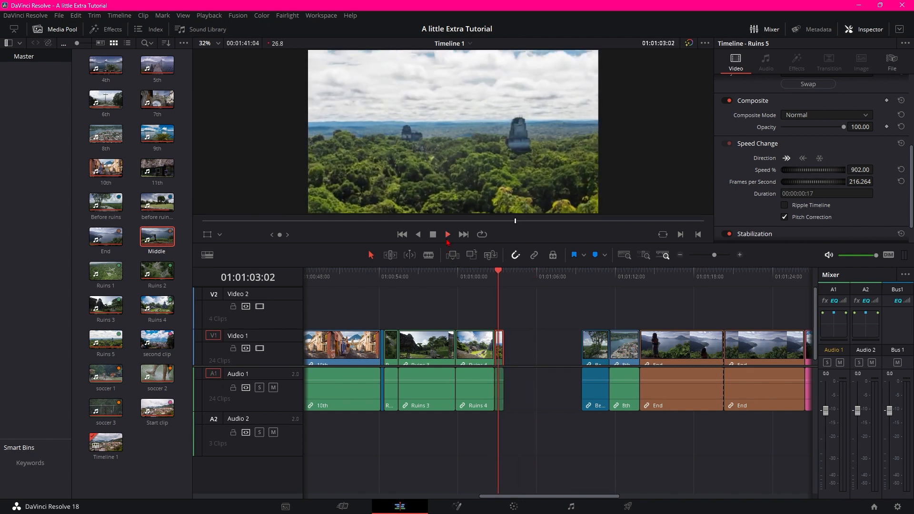
pyautogui.click(434, 237)
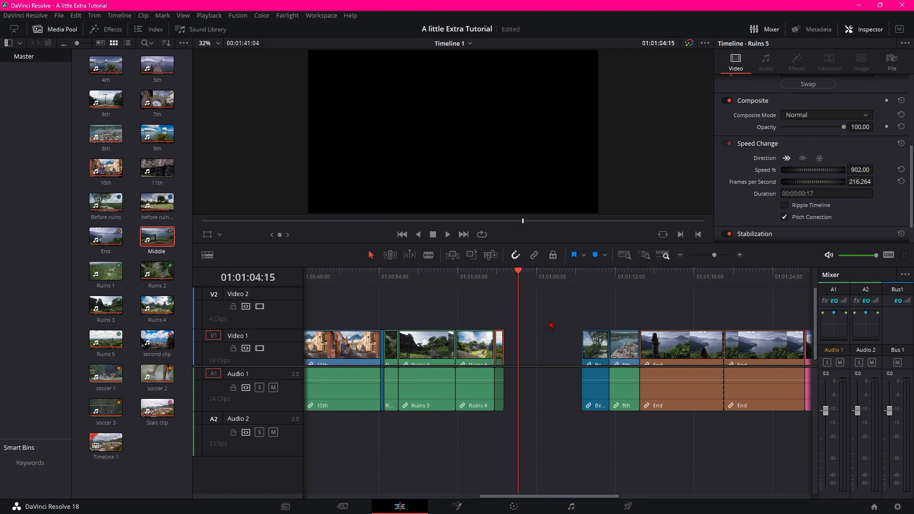
# Step: Undo the speed increases on the Ruins 5 clip, playing the clip from its start between undos
pyautogui.hotkey('ctrl', 'z')
pyautogui.hotkey('ctrl', 's')
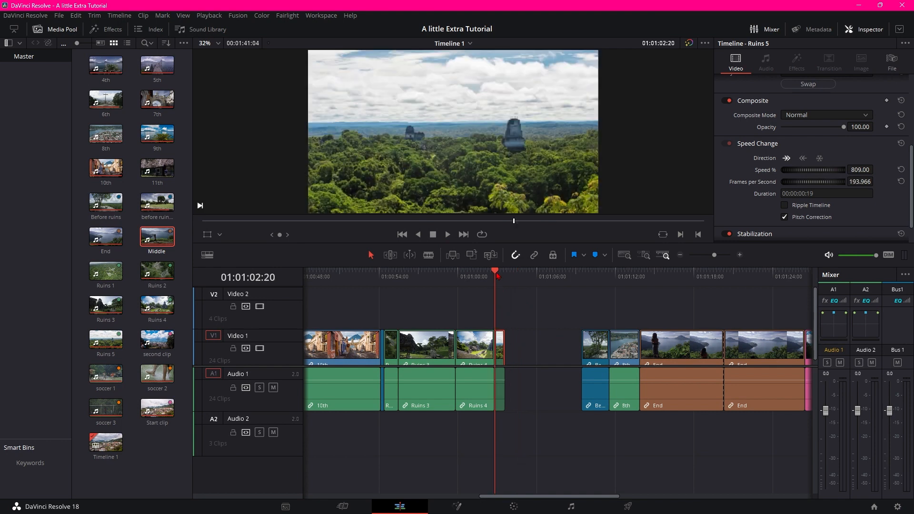
pyautogui.moveTo(496, 275); pyautogui.dragTo(497, 274)
pyautogui.click(448, 235)
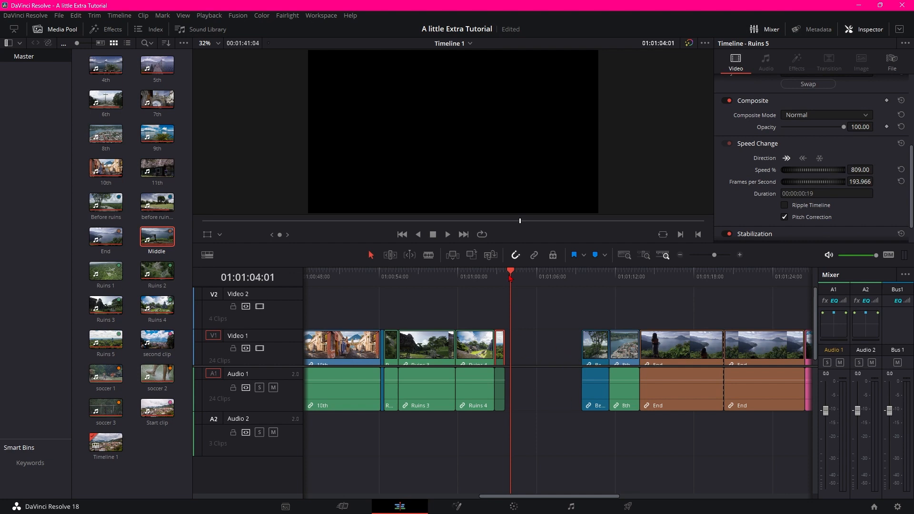
pyautogui.moveTo(511, 277); pyautogui.dragTo(498, 284)
pyautogui.hotkey('ctrl', 'z')
pyautogui.hotkey('ctrl', 'z')
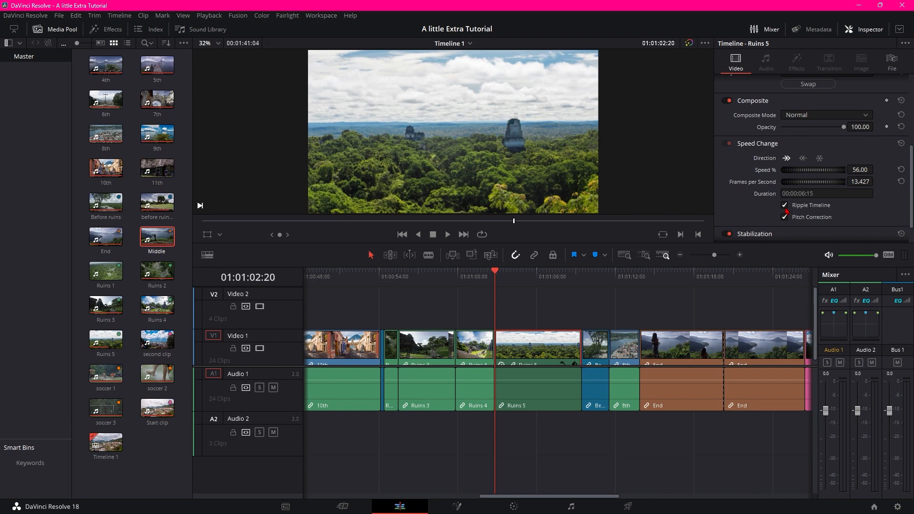
# Step: Try an 809% speed on the Ruins 5 clip with Ripple Timeline enabled, play across the clip, and undo the speed change
pyautogui.moveTo(852, 168); pyautogui.dragTo(913, 169)
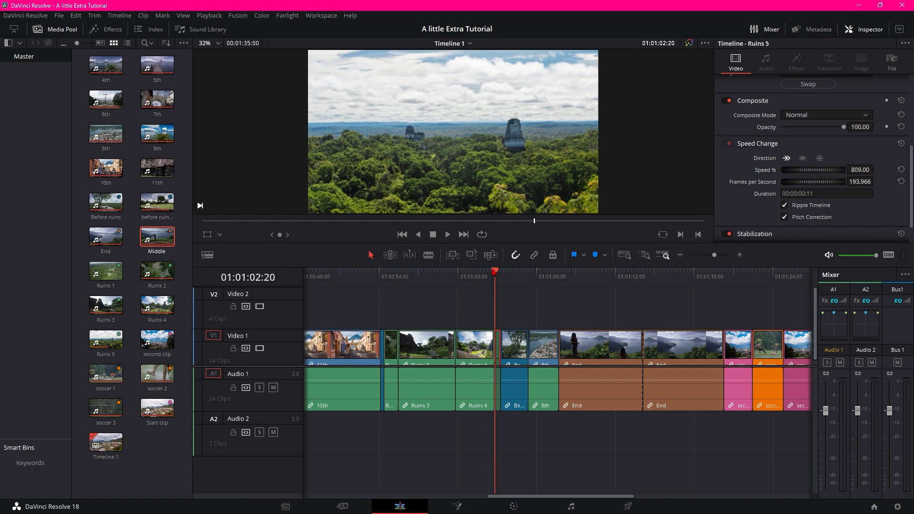
pyautogui.moveTo(493, 275); pyautogui.dragTo(486, 275)
pyautogui.click(450, 238)
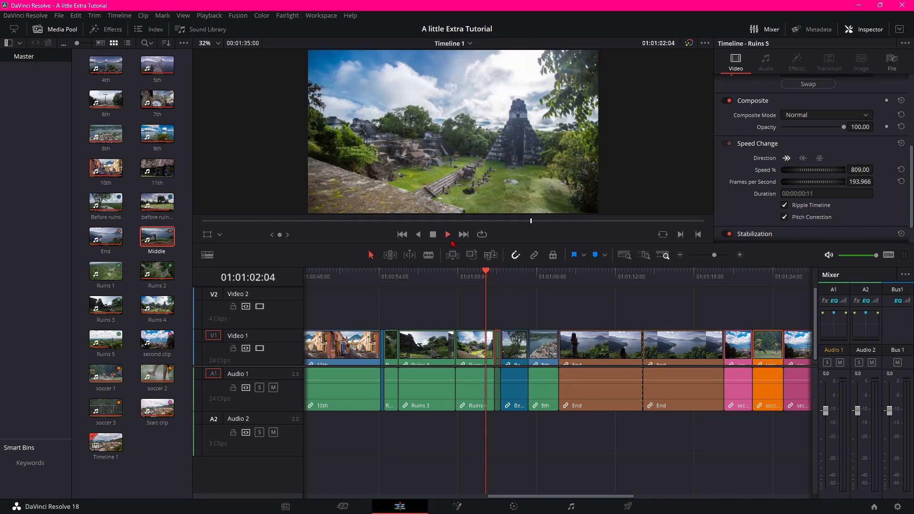
pyautogui.click(436, 236)
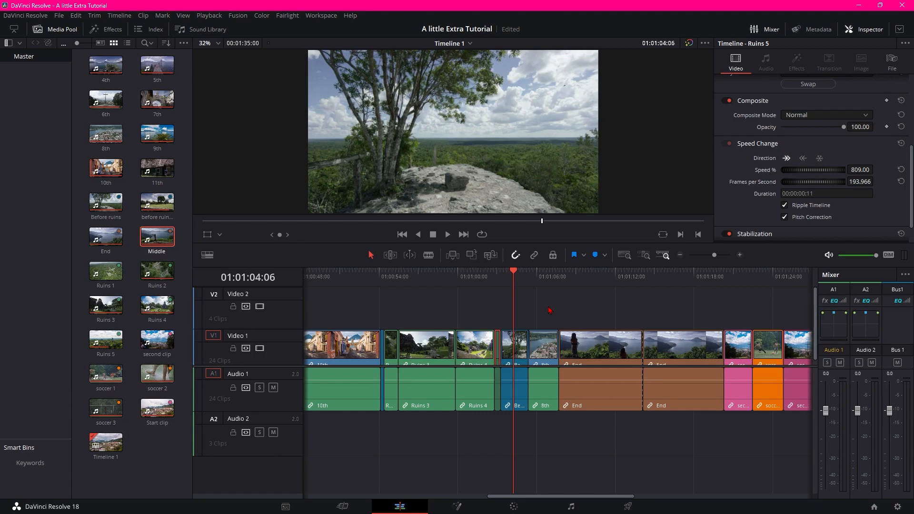
pyautogui.hotkey('ctrl', 'z')
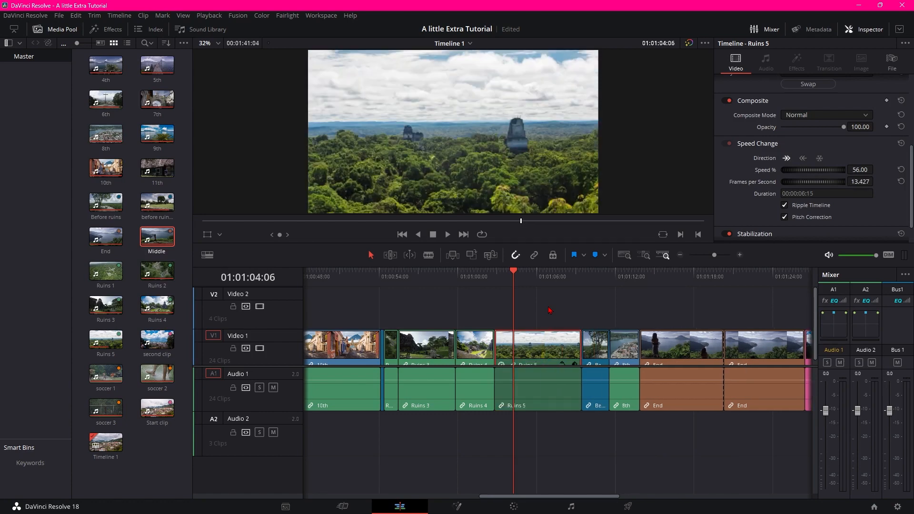
# Step: Close the Inspector and adjust the divider above the timeline so both viewers are larger
pyautogui.scroll(-1, 734, 199)
pyautogui.scroll(5, 732, 199)
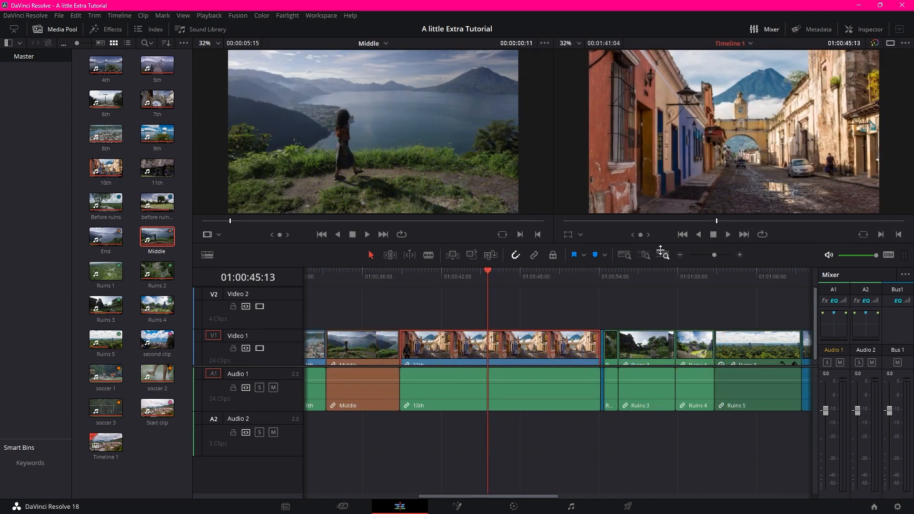
pyautogui.click(865, 29)
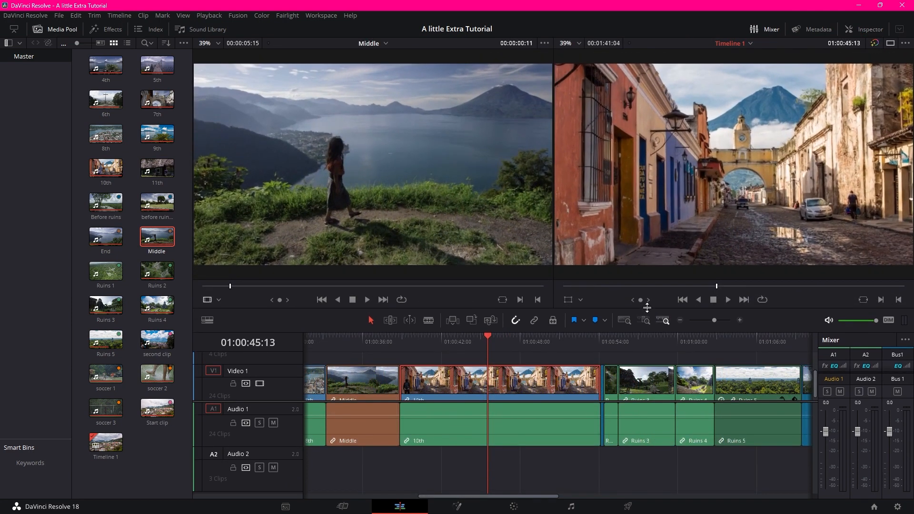
pyautogui.moveTo(647, 308); pyautogui.dragTo(647, 294)
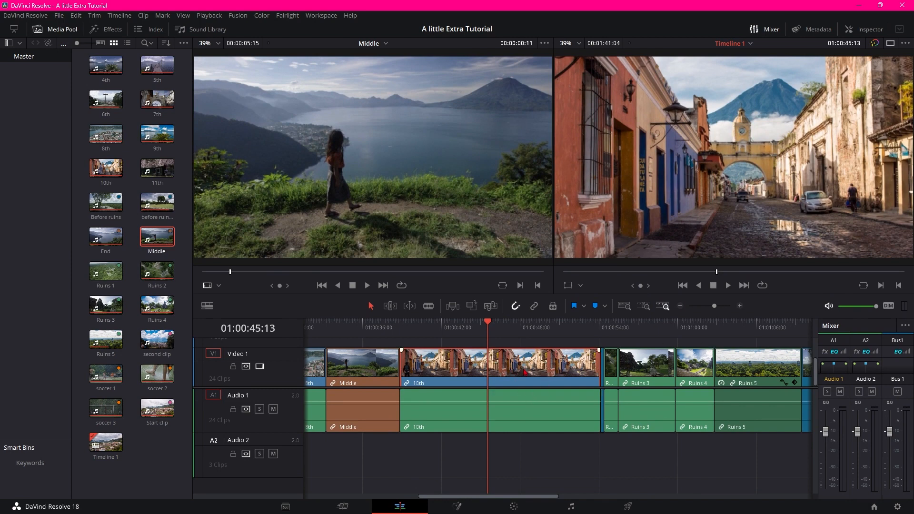
# Step: Place the playhead over the 10th clip, list the Open FX filters and preview the Radial Blur and Zoom Blur effects on it
pyautogui.moveTo(492, 327); pyautogui.dragTo(478, 383)
pyautogui.press('q')
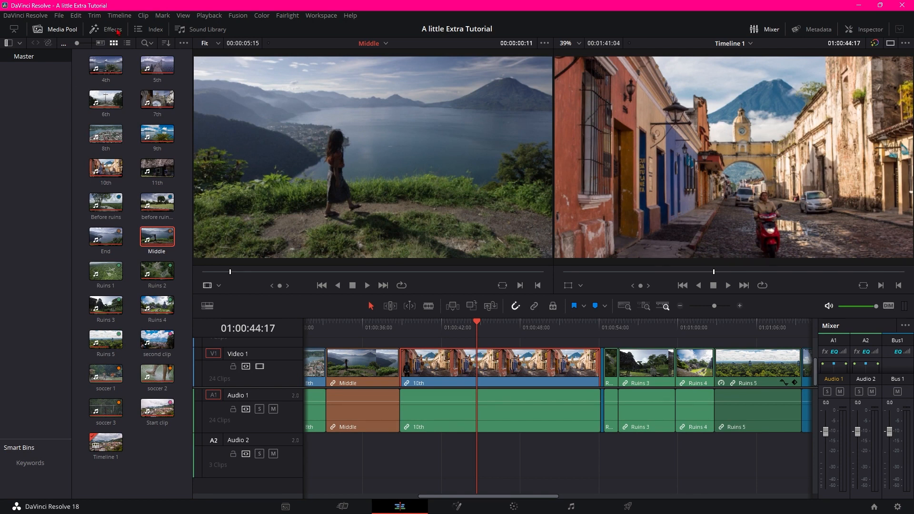
pyautogui.click(117, 31)
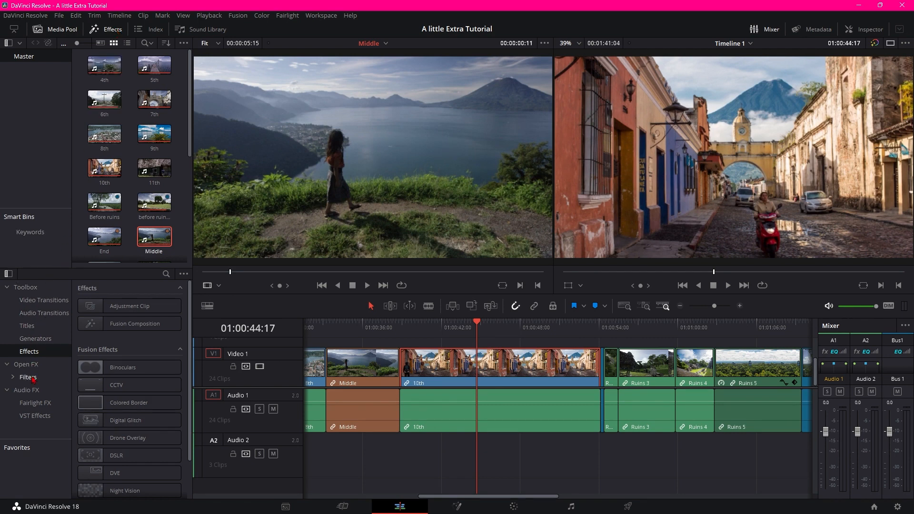
pyautogui.click(29, 378)
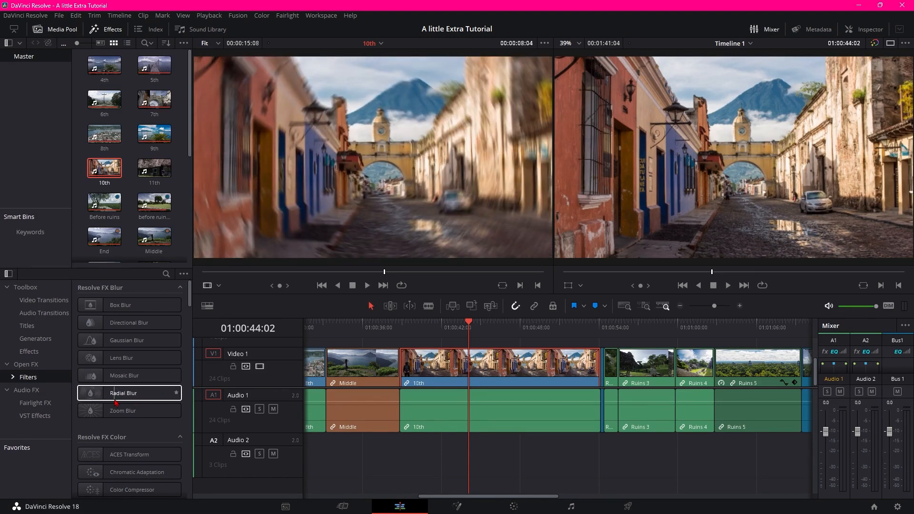
pyautogui.click(123, 398)
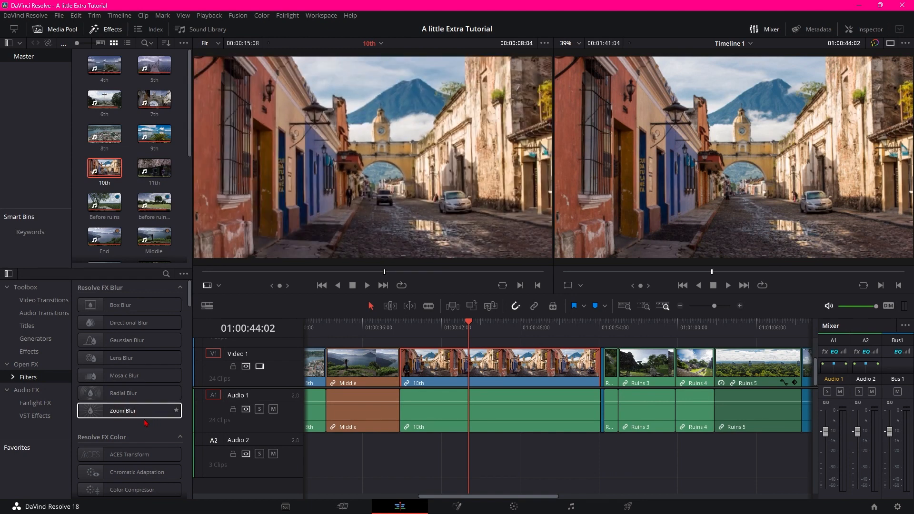
# Step: Apply the Light Rays filter to the 10th clip on Video 1 and scrub through the clip
pyautogui.scroll(-5, 153, 426)
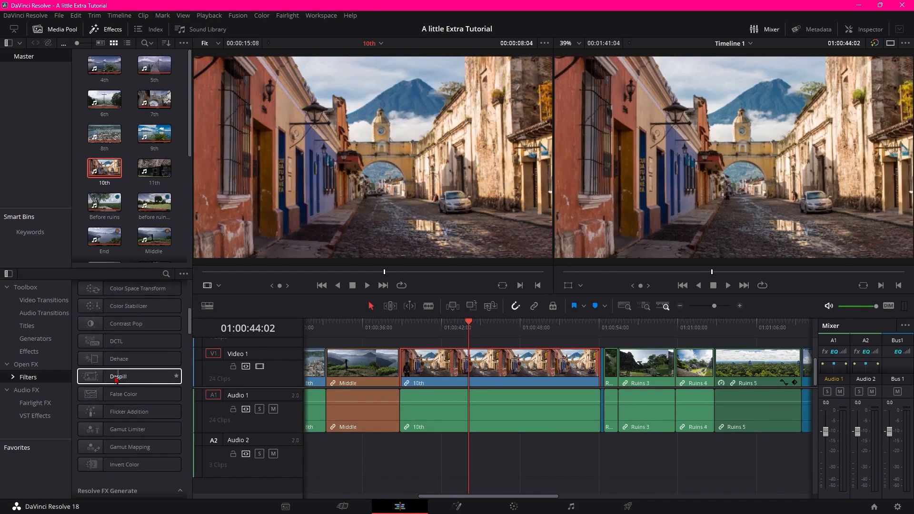
pyautogui.scroll(-5, 110, 445)
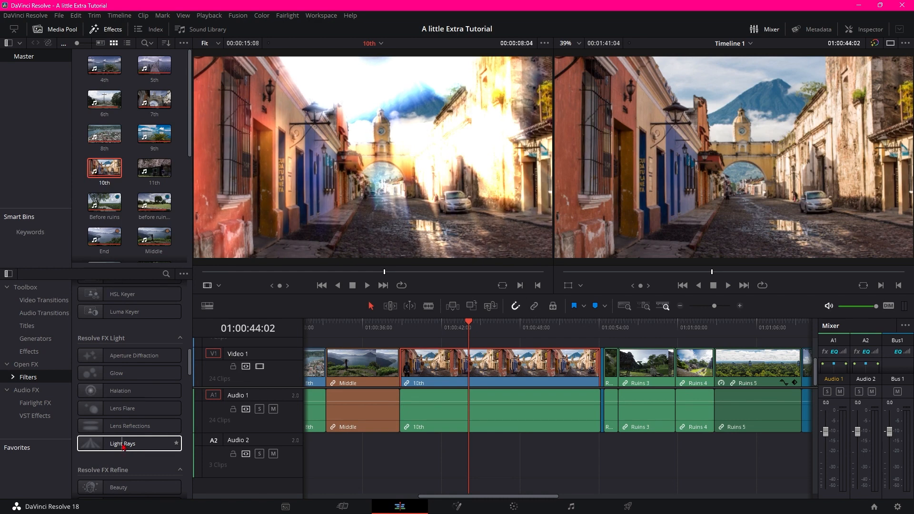
pyautogui.moveTo(123, 447); pyautogui.dragTo(493, 377)
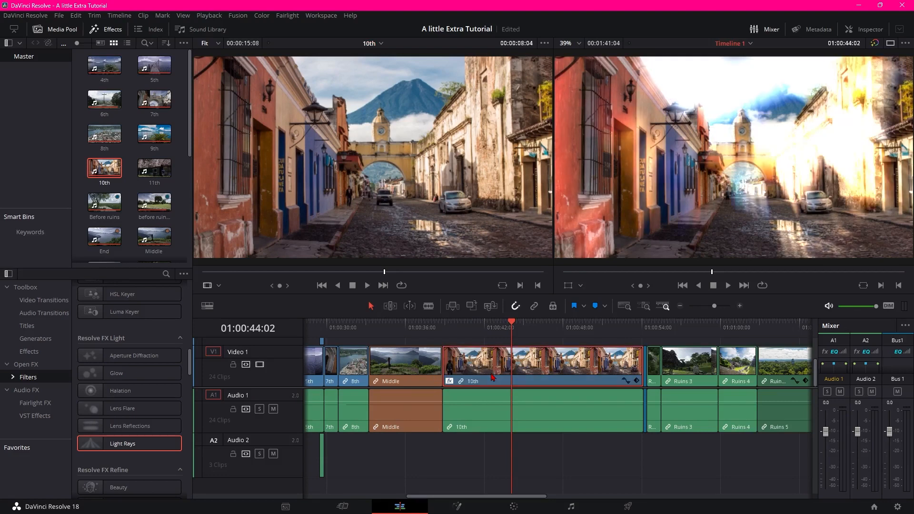
pyautogui.moveTo(505, 322); pyautogui.dragTo(509, 352)
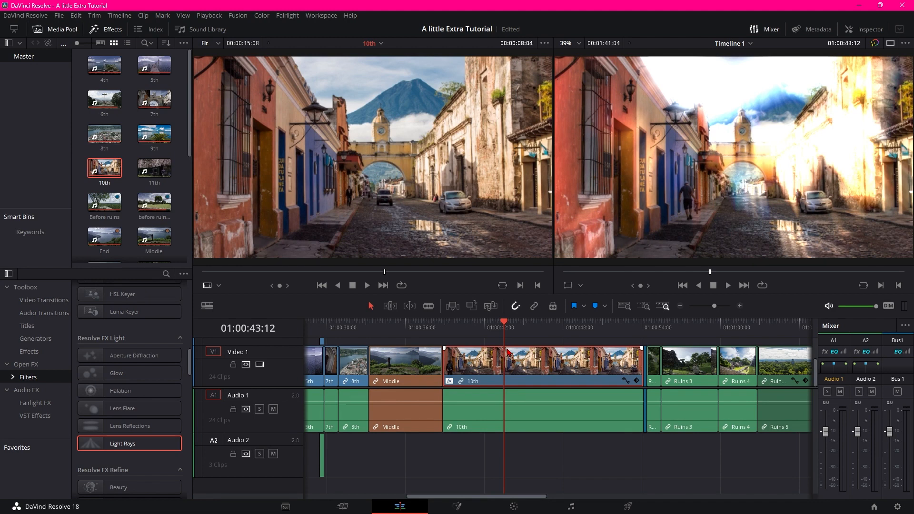
pyautogui.moveTo(509, 352); pyautogui.dragTo(594, 353)
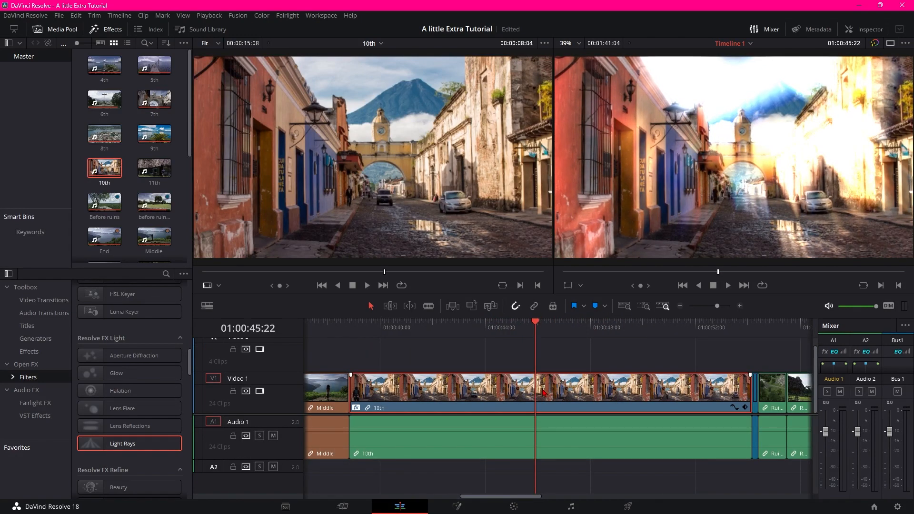
# Step: Show the Retime Controls on the 10th clip and add a speed point at 01:00:40:21
pyautogui.rightClick(545, 393)
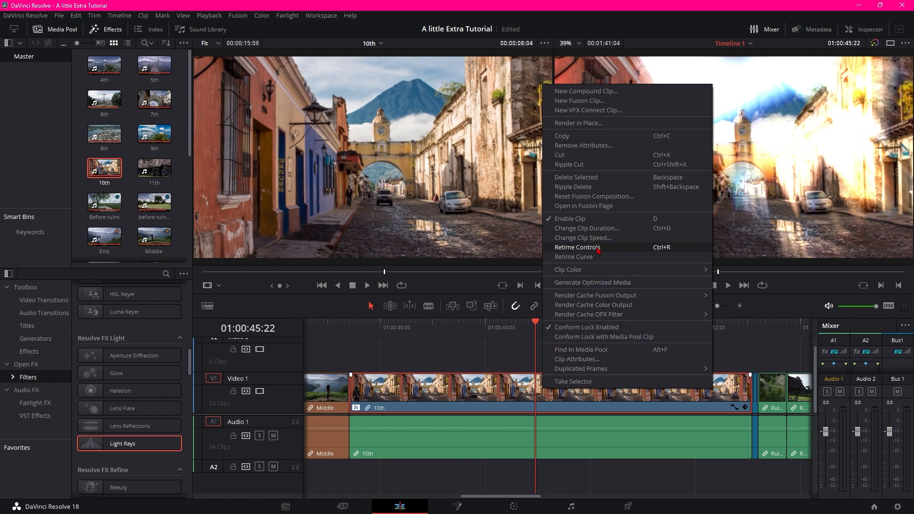
pyautogui.click(577, 248)
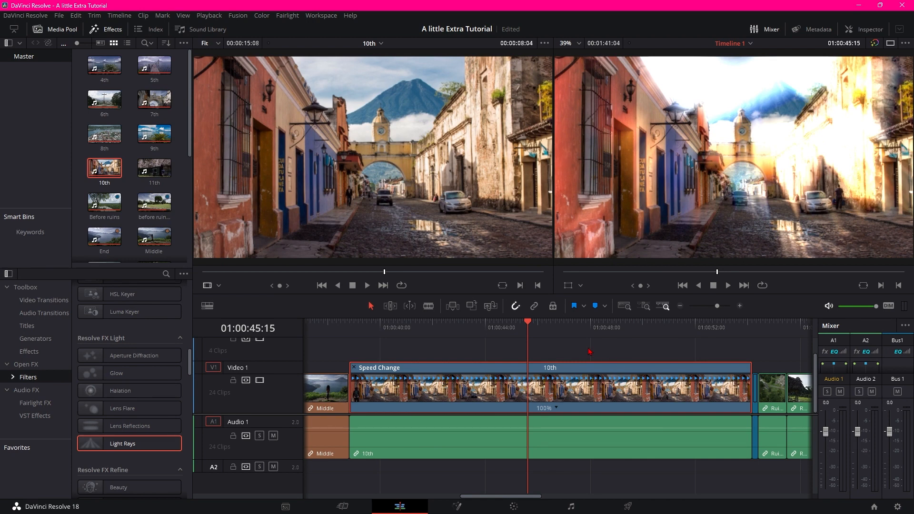
pyautogui.moveTo(534, 327); pyautogui.dragTo(405, 345)
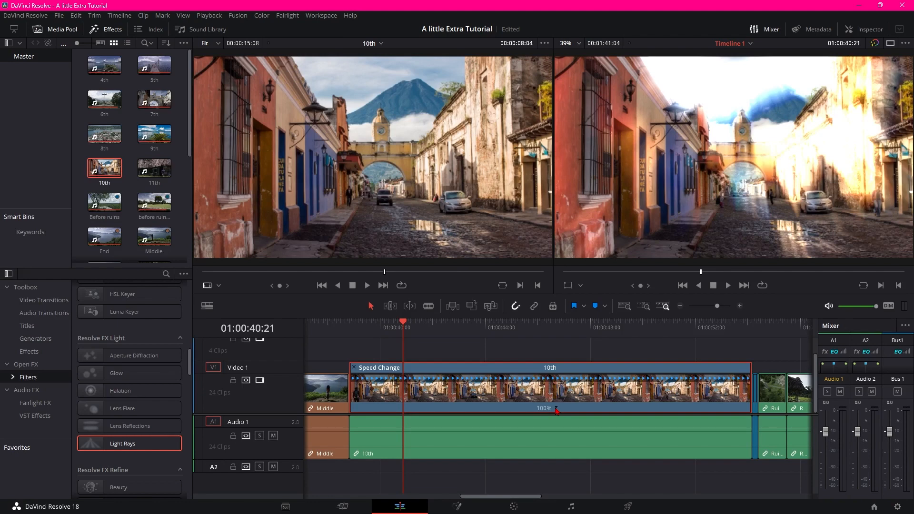
pyautogui.click(556, 409)
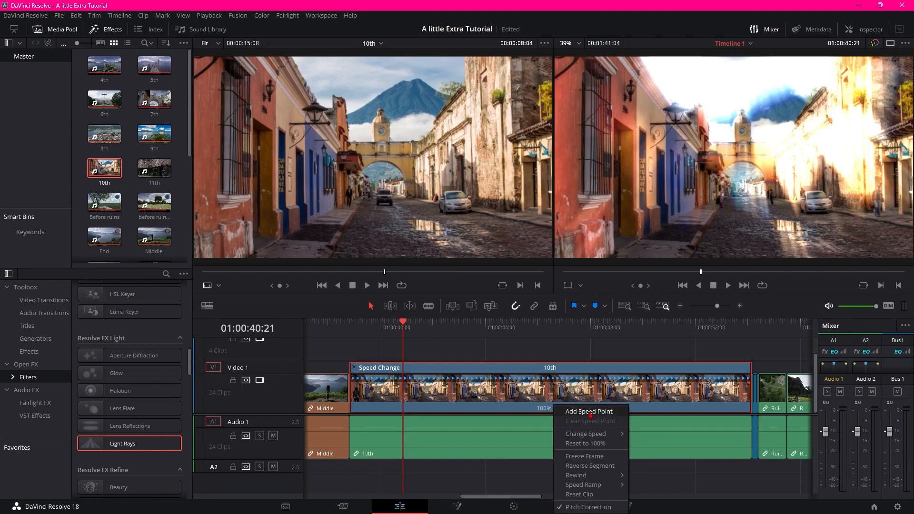
pyautogui.click(590, 412)
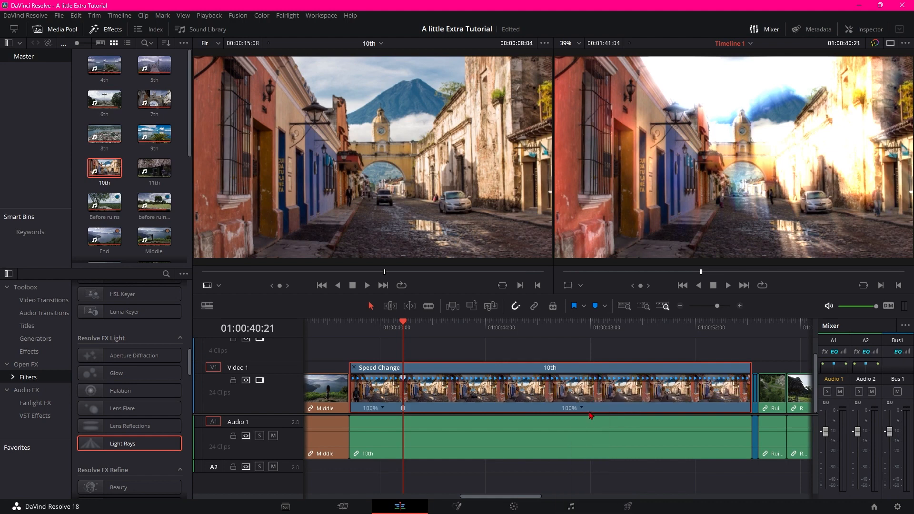
# Step: Add a second speed point to the 10th clip at 01:00:51:03
pyautogui.moveTo(402, 326); pyautogui.dragTo(416, 331)
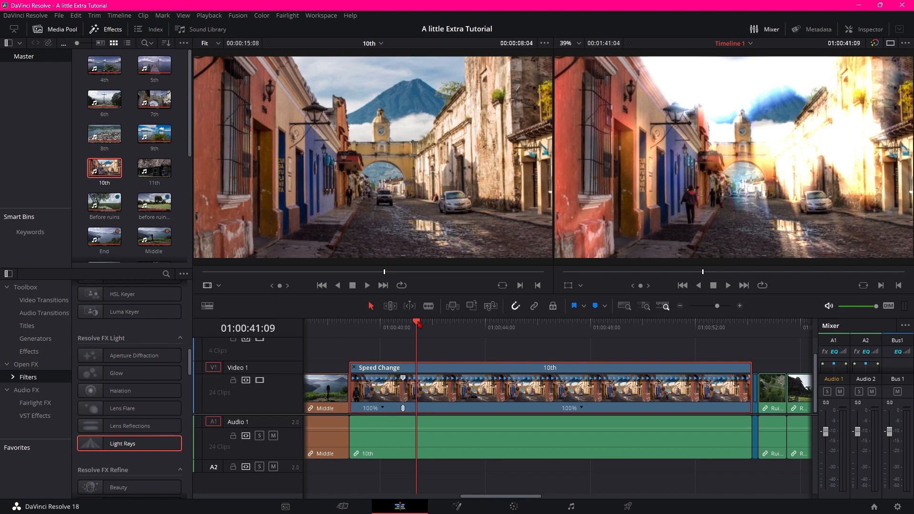
pyautogui.moveTo(418, 324); pyautogui.dragTo(673, 339)
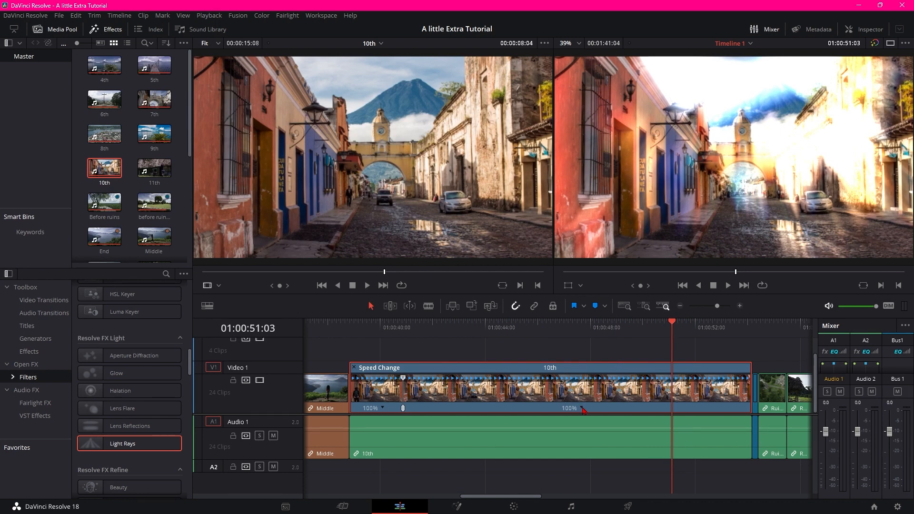
pyautogui.click(582, 409)
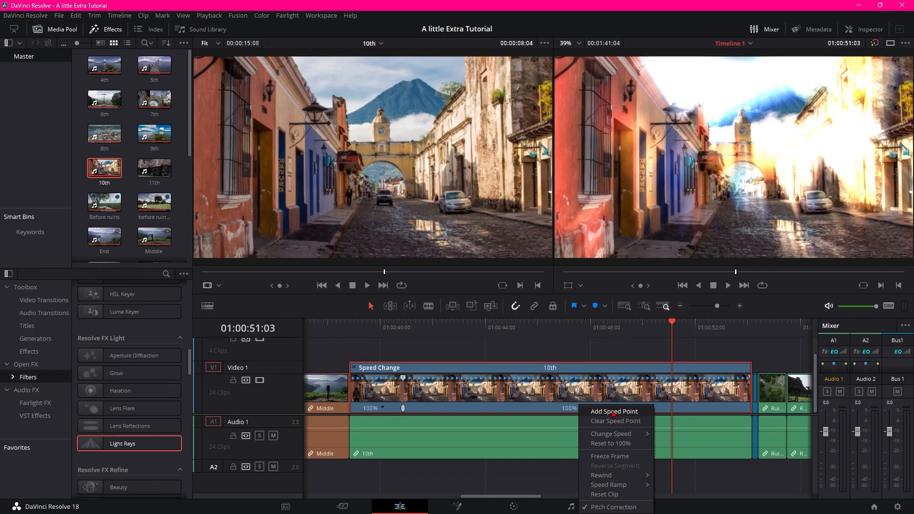
pyautogui.click(614, 413)
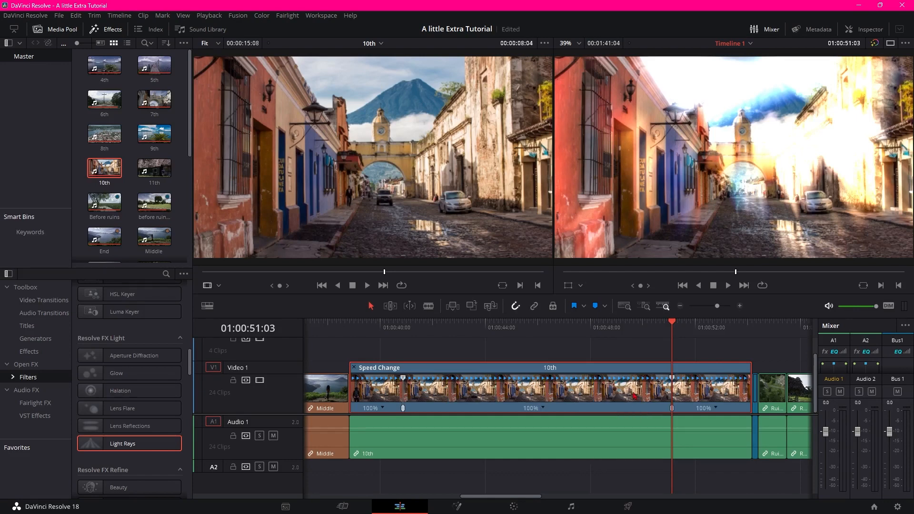
# Step: Set the speed of the 10th clip's middle segment, between the two speed points, to 800%
pyautogui.moveTo(672, 324); pyautogui.dragTo(590, 391)
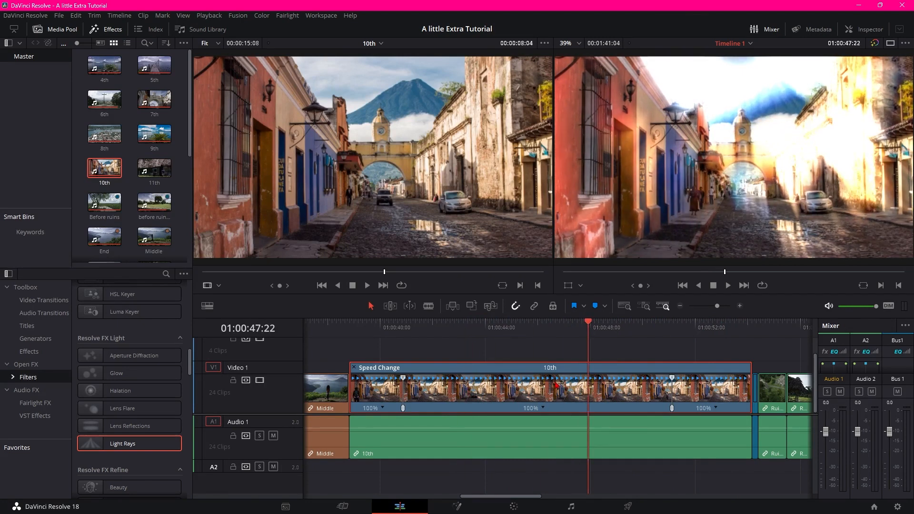
pyautogui.doubleClick(548, 404)
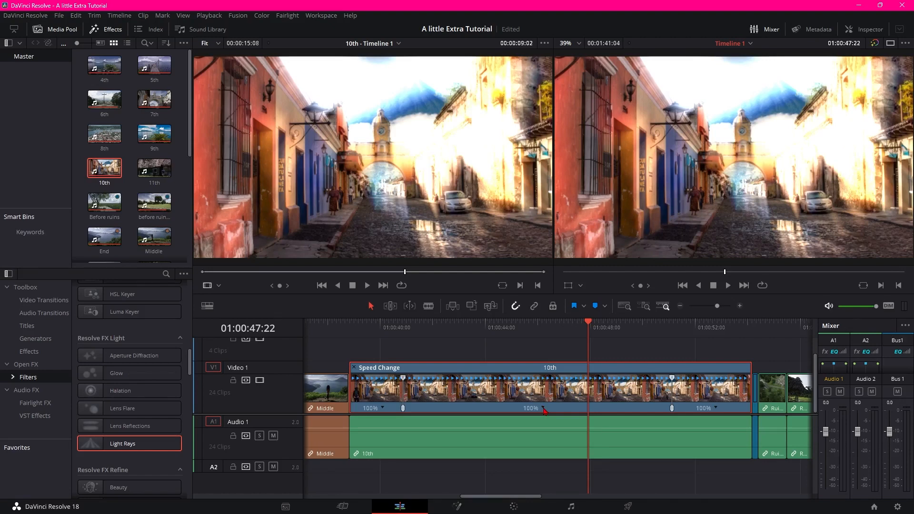
pyautogui.click(544, 410)
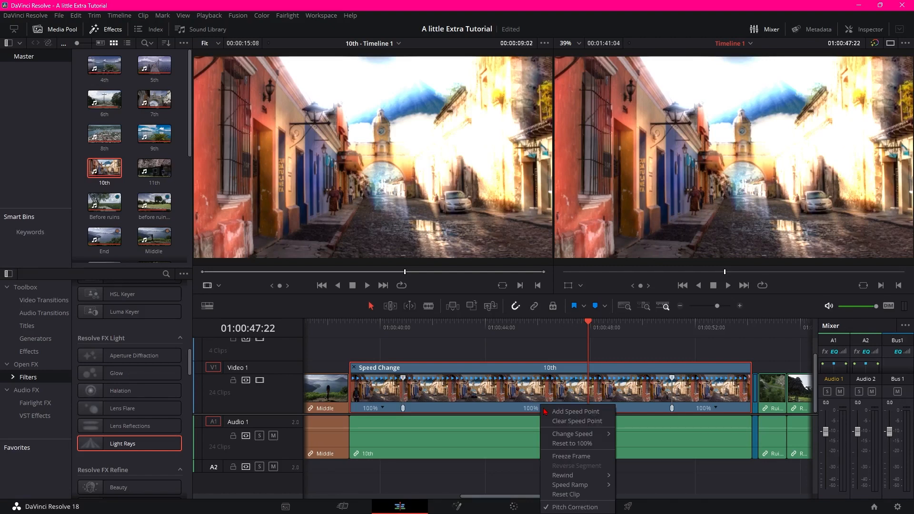
pyautogui.moveTo(582, 435)
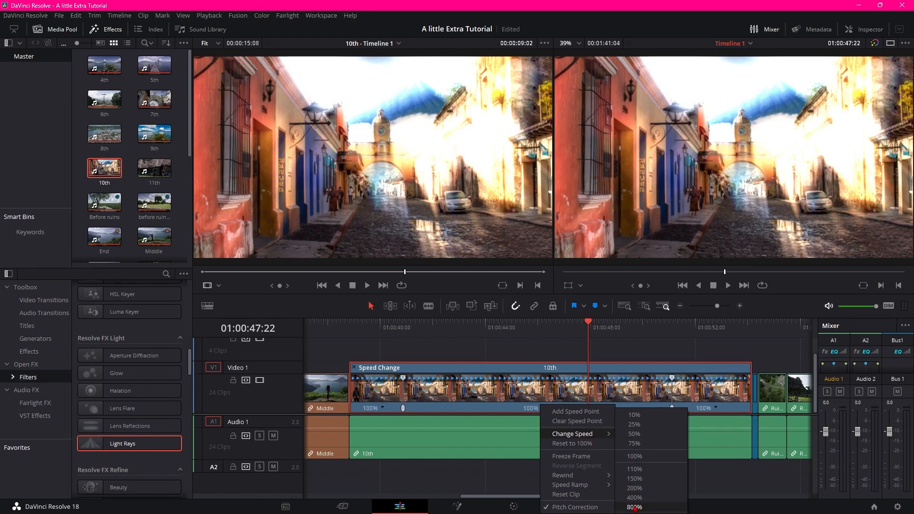
pyautogui.click(635, 508)
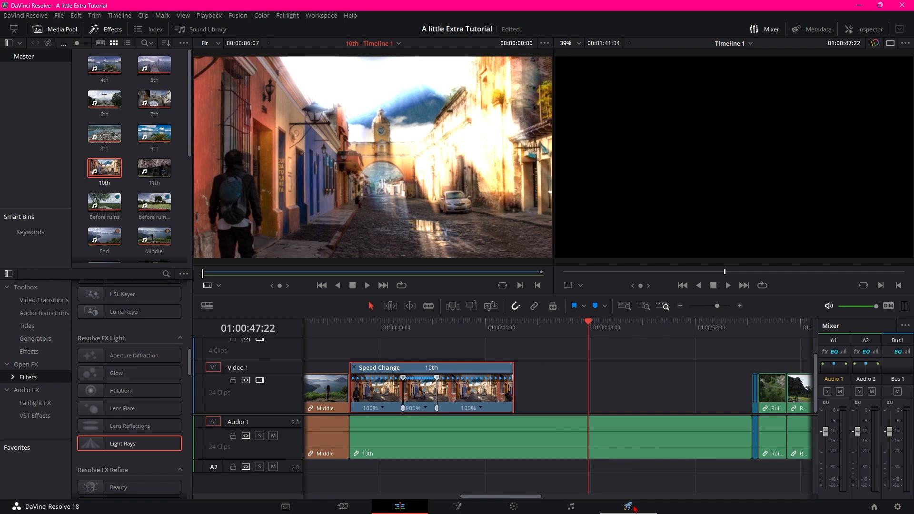
# Step: Set the speed of the 10th clip's first segment, before the first speed point, to 50%
pyautogui.moveTo(588, 324); pyautogui.dragTo(367, 393)
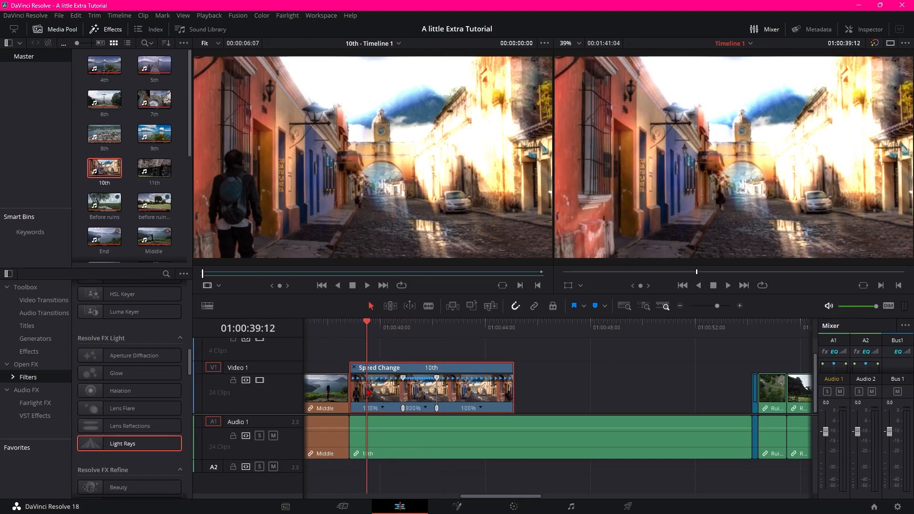
pyautogui.click(384, 411)
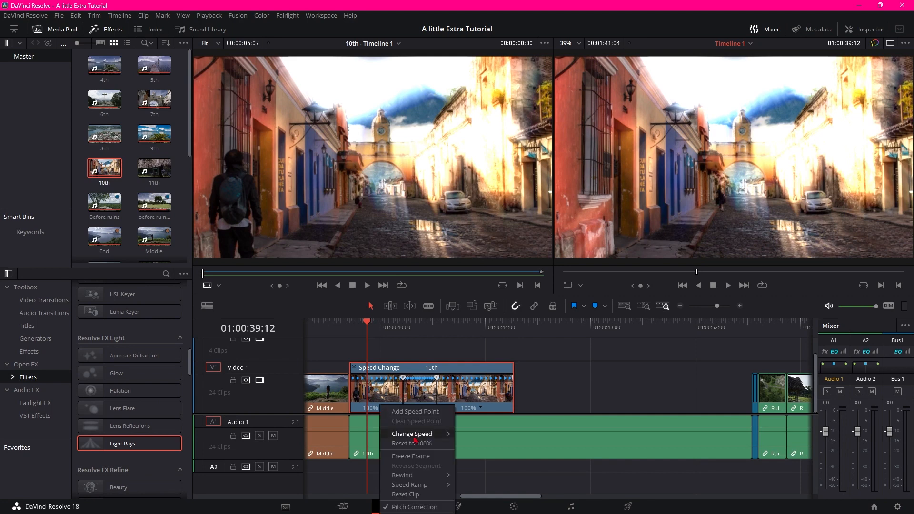
pyautogui.moveTo(415, 436)
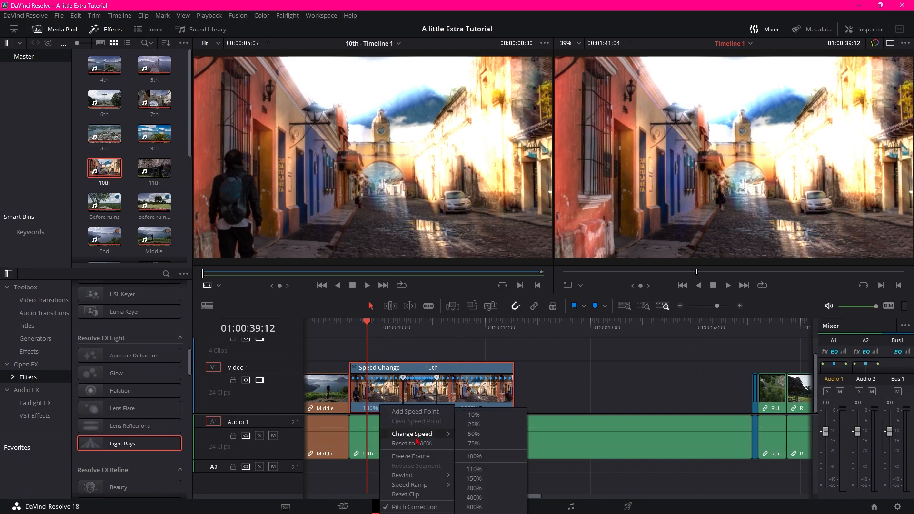
pyautogui.click(494, 434)
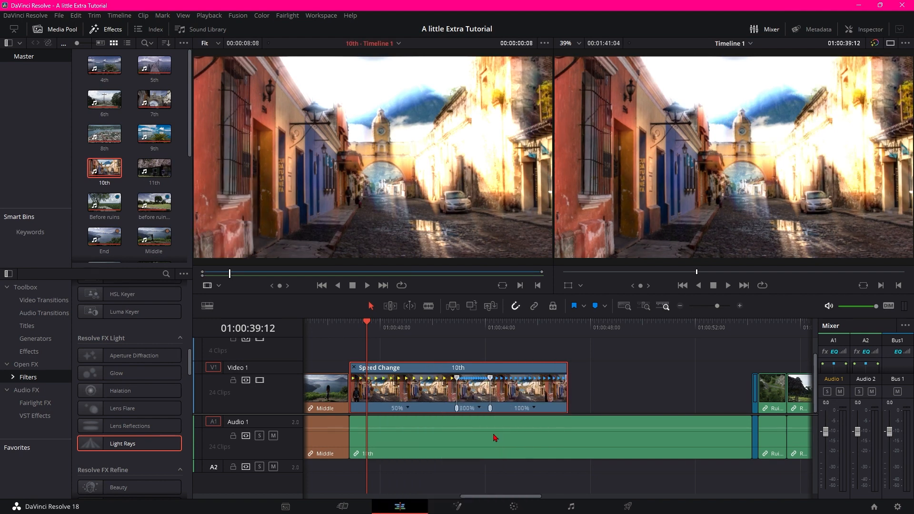
# Step: Set the speed of the 10th clip's last segment, after the second speed point, to 50%
pyautogui.moveTo(367, 325); pyautogui.dragTo(526, 369)
pyautogui.rightClick(536, 412)
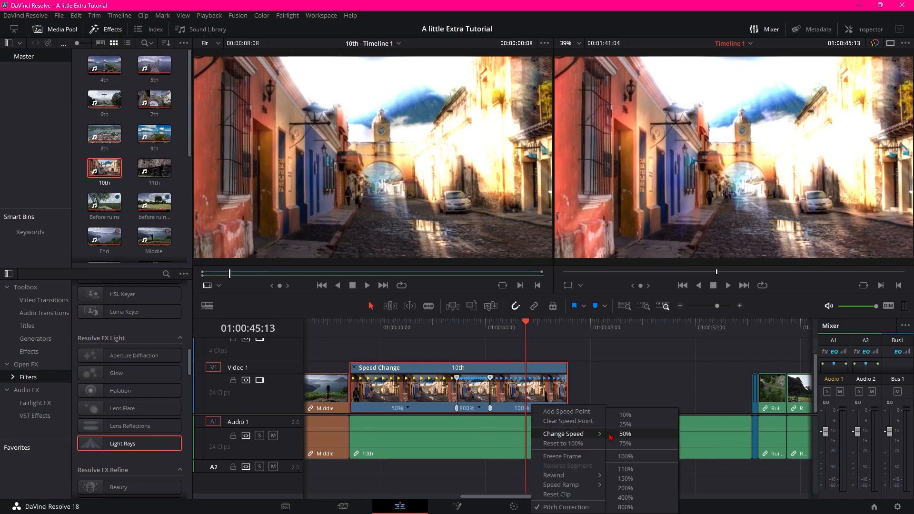
pyautogui.click(625, 433)
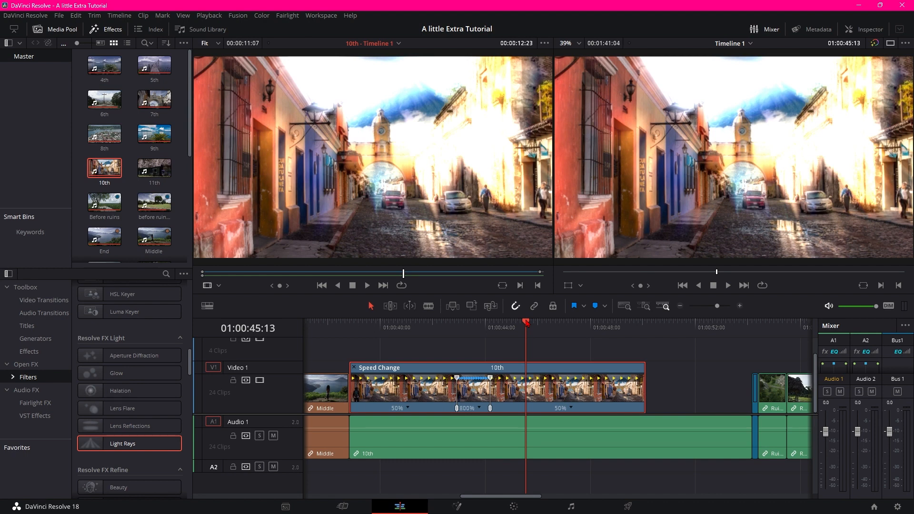
# Step: Switch to the single viewer and play back the 10th clip's speed changes from the start of the clip
pyautogui.moveTo(526, 323); pyautogui.dragTo(350, 353)
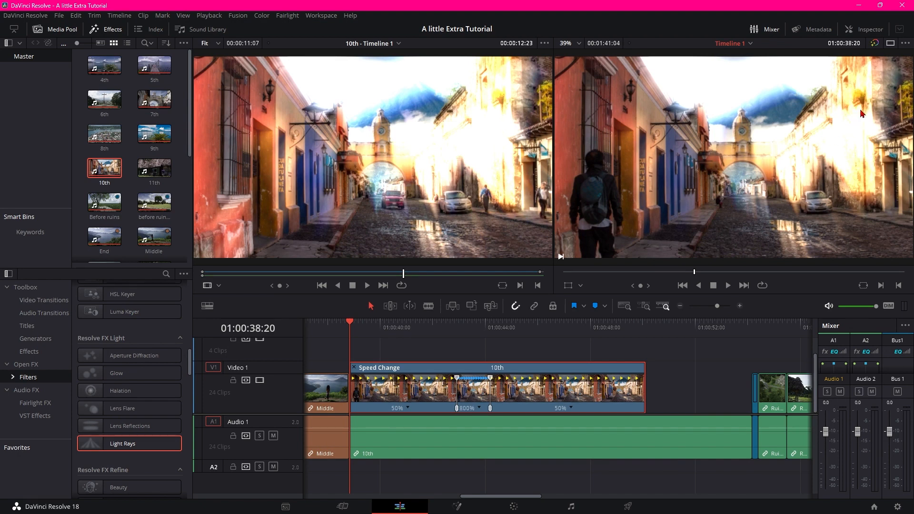
pyautogui.click(891, 44)
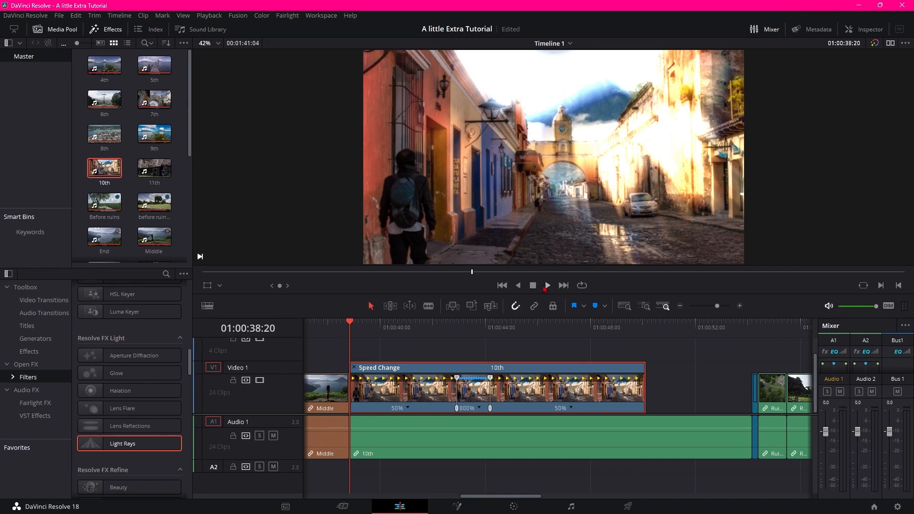
pyautogui.click(548, 286)
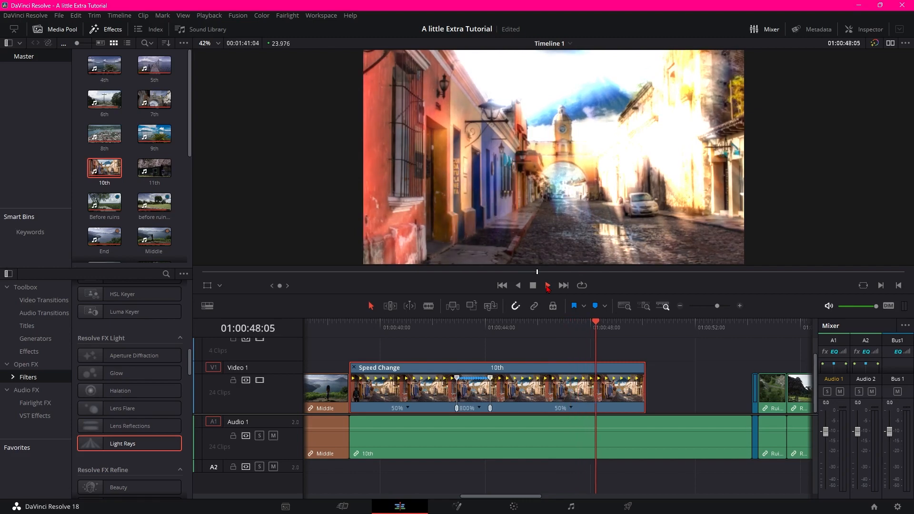
pyautogui.click(534, 289)
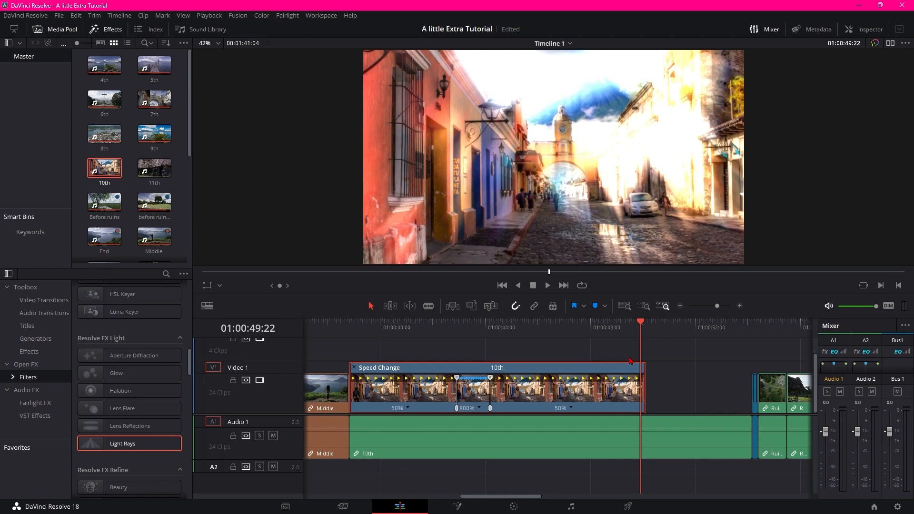
# Step: Split the 10th clip's audio where its video ends at 01:00:50:03 and ripple delete the leftover audio
pyautogui.click(644, 384)
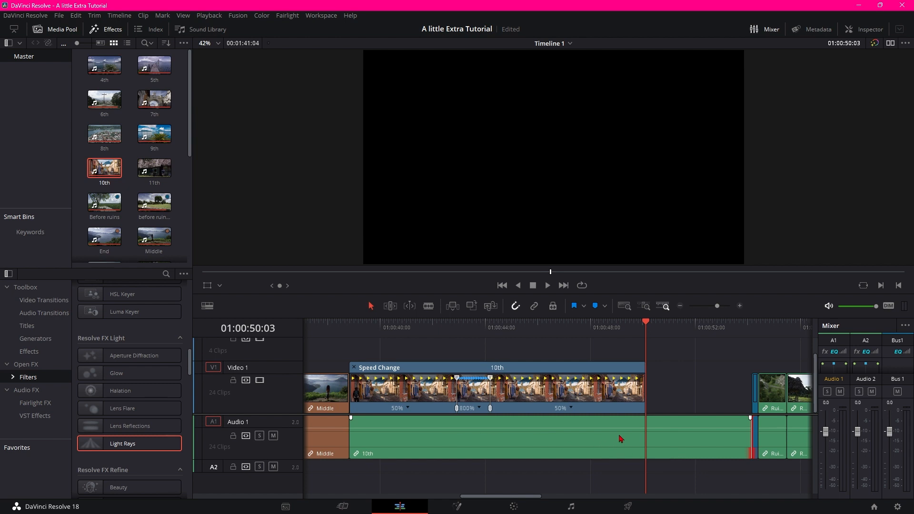
pyautogui.press('b')
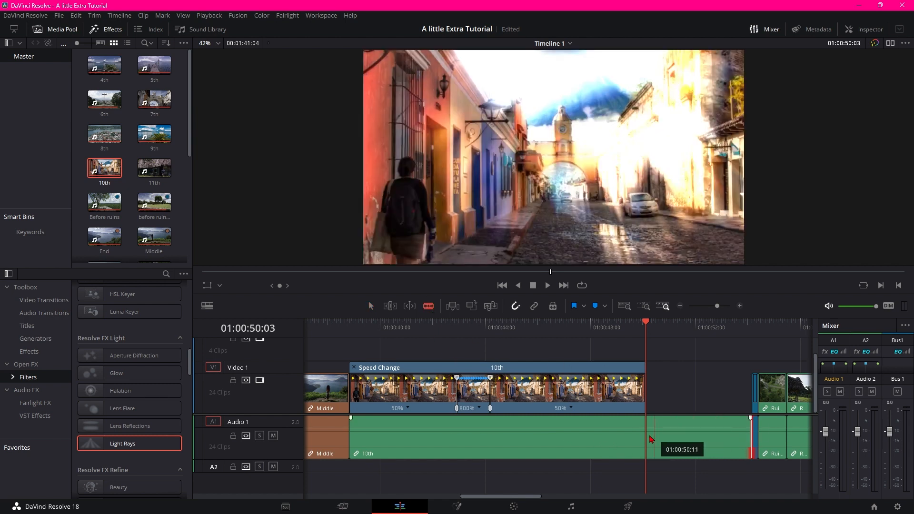
pyautogui.click(649, 437)
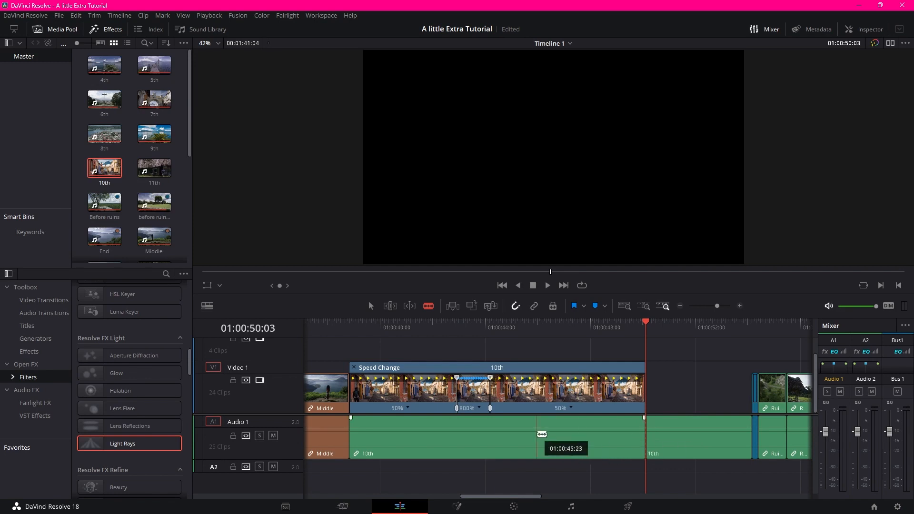
pyautogui.moveTo(645, 322); pyautogui.dragTo(630, 323)
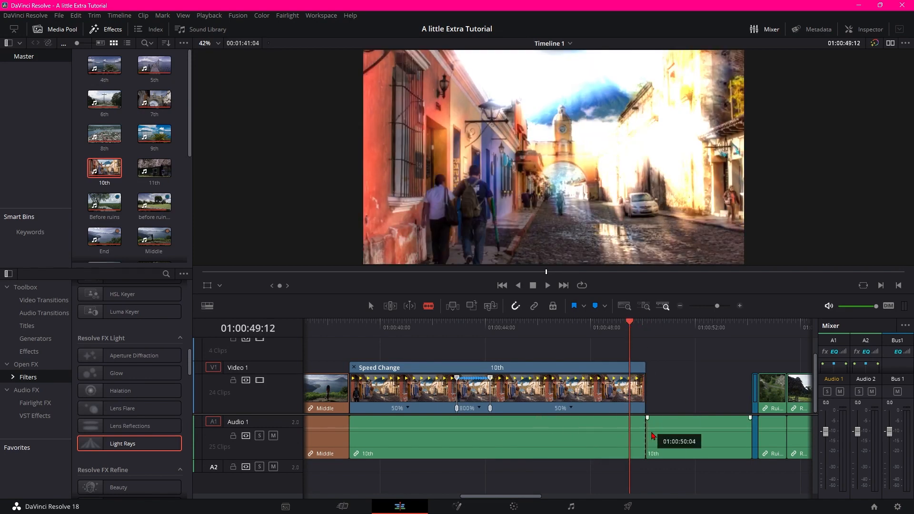
pyautogui.click(683, 436)
pyautogui.press('Delete')
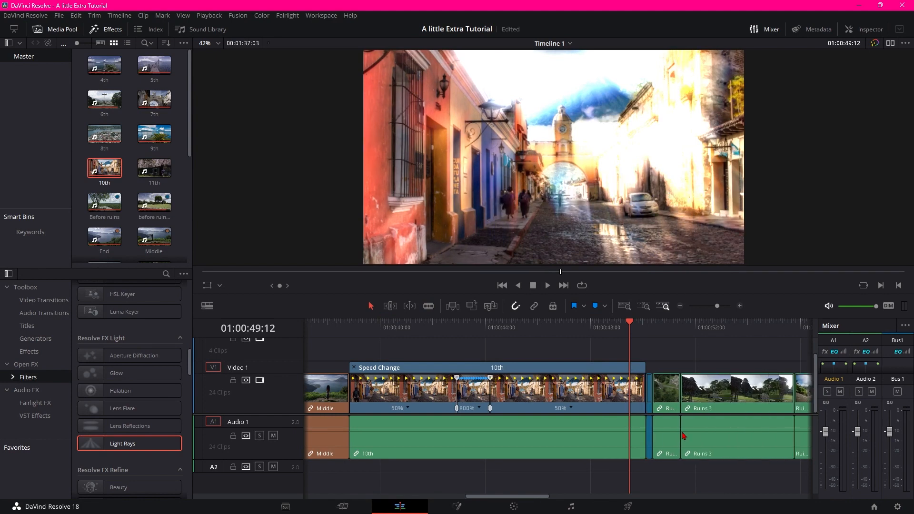
# Step: Show the Retime Controls on the Start clip at the beginning of the timeline
pyautogui.moveTo(630, 324); pyautogui.dragTo(603, 334)
pyautogui.click(681, 307)
pyautogui.click(680, 306)
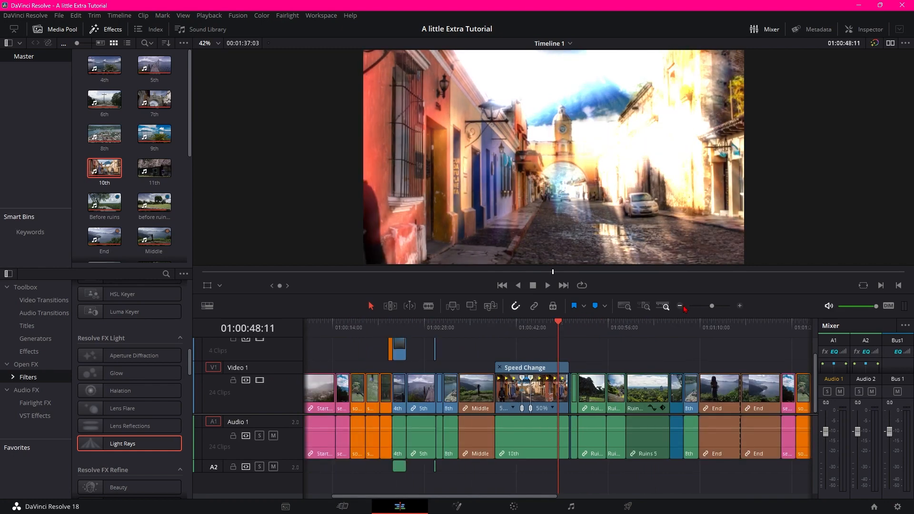
pyautogui.click(681, 307)
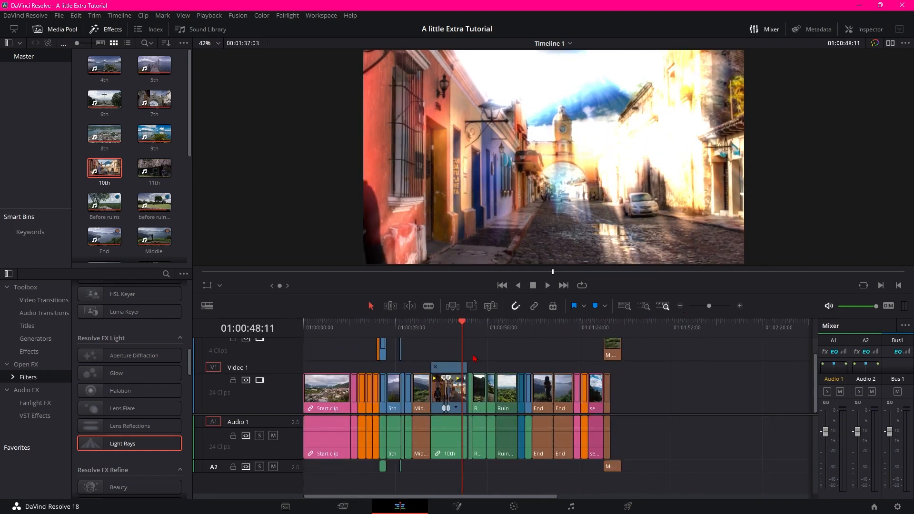
pyautogui.moveTo(463, 326); pyautogui.dragTo(320, 344)
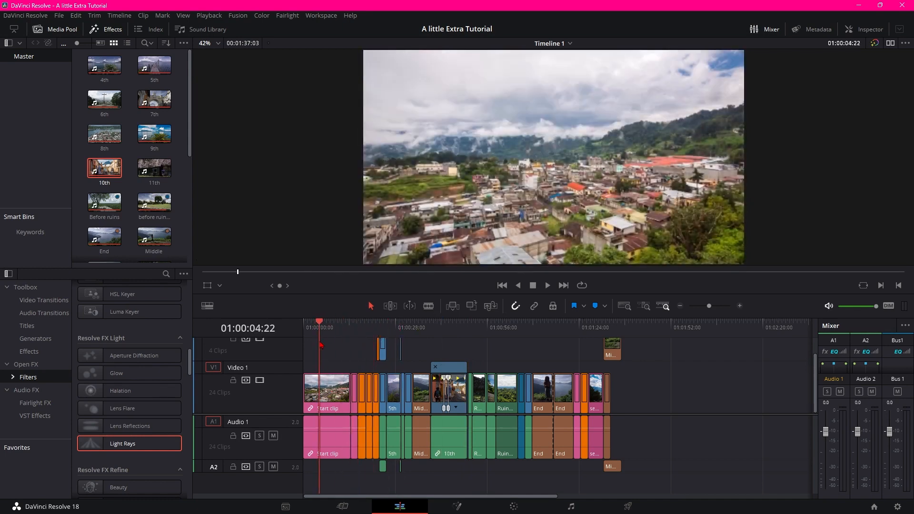
pyautogui.click(738, 310)
pyautogui.click(739, 310)
pyautogui.click(739, 310)
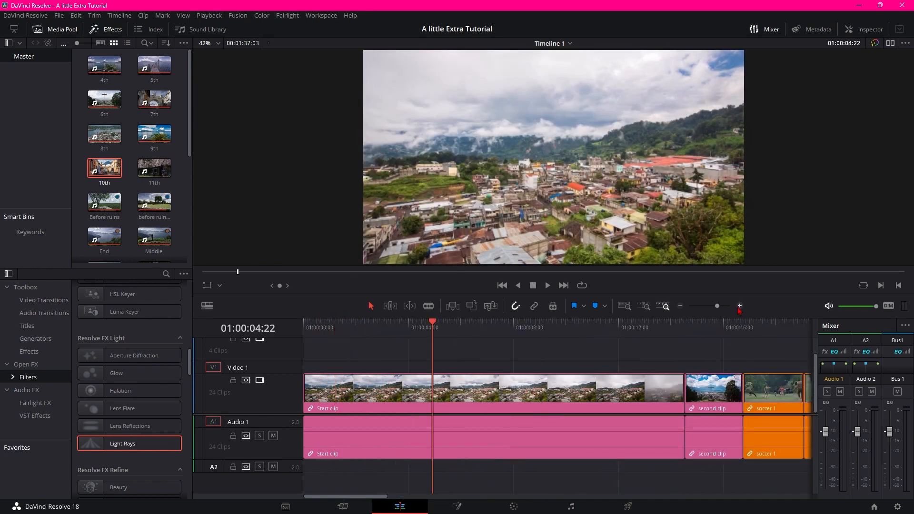
pyautogui.click(739, 309)
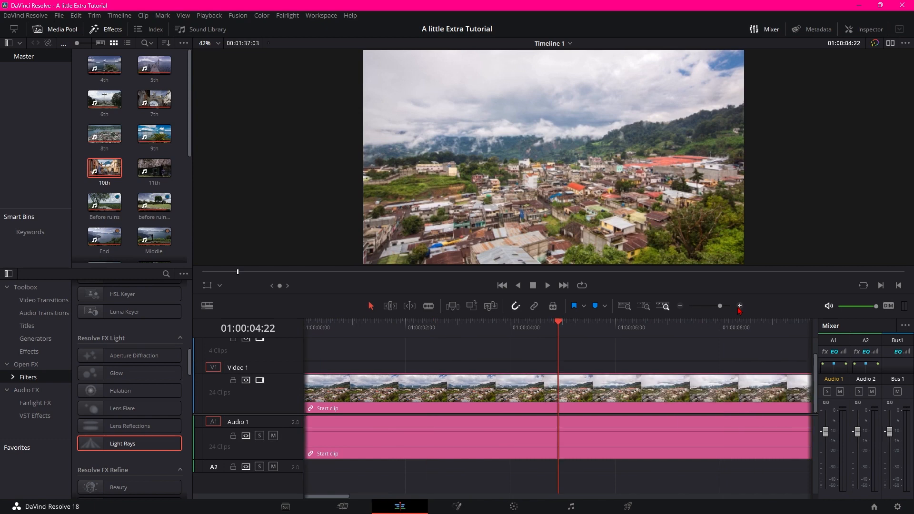
pyautogui.click(679, 307)
pyautogui.moveTo(433, 330); pyautogui.dragTo(412, 329)
pyautogui.moveTo(398, 365); pyautogui.dragTo(387, 366)
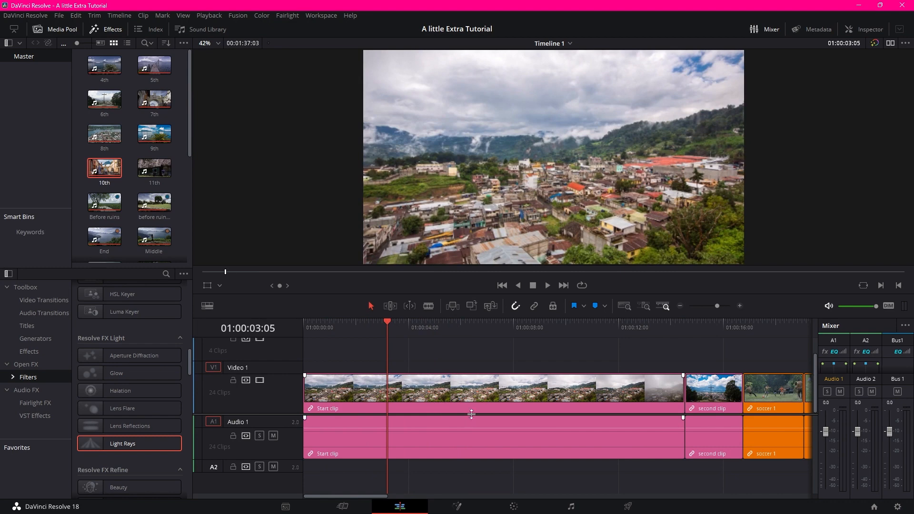
pyautogui.rightClick(478, 400)
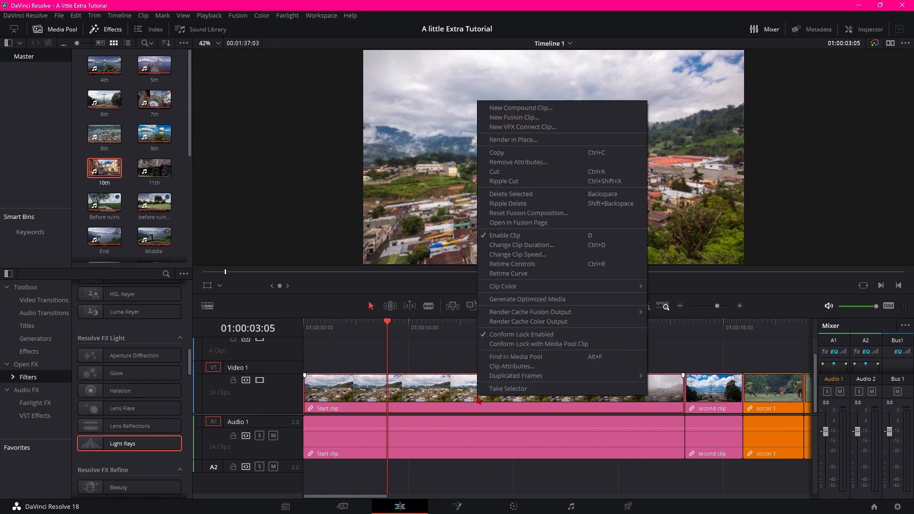
pyautogui.click(531, 265)
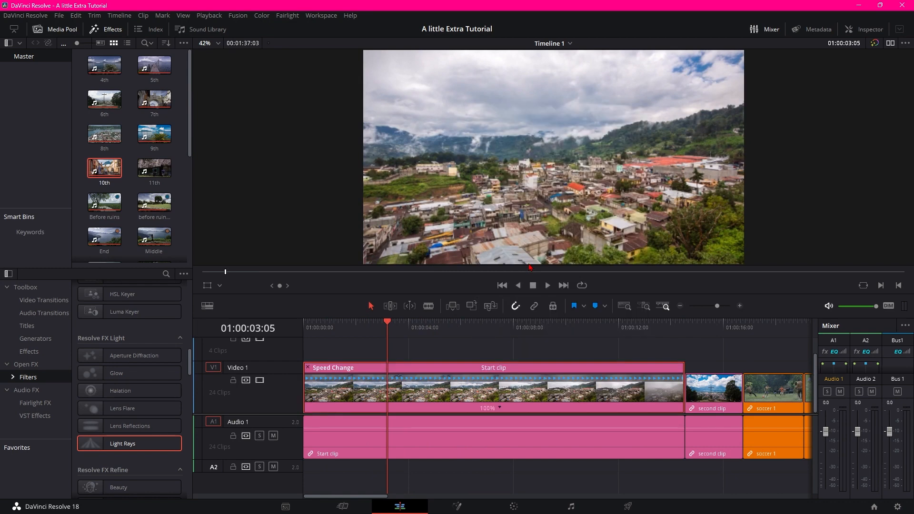
# Step: Add a speed point to the Start clip at 01:00:01:21
pyautogui.moveTo(400, 328); pyautogui.dragTo(354, 350)
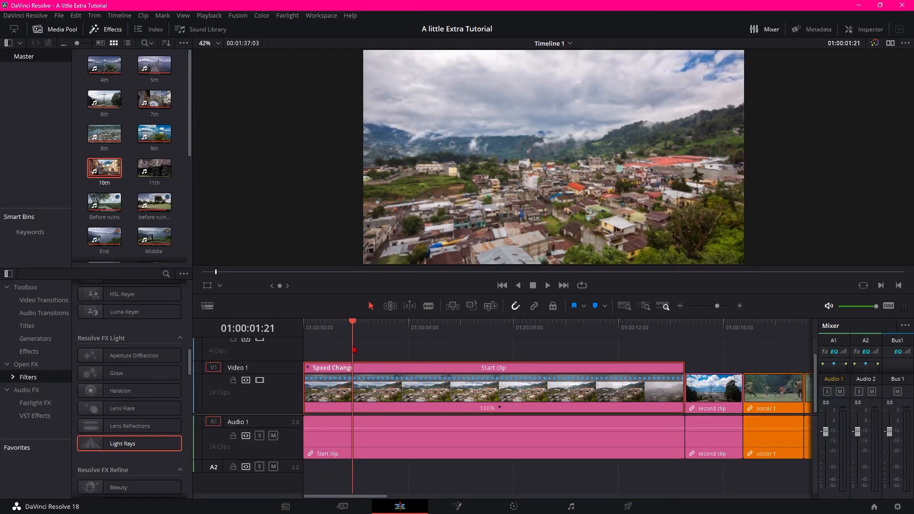
pyautogui.click(501, 410)
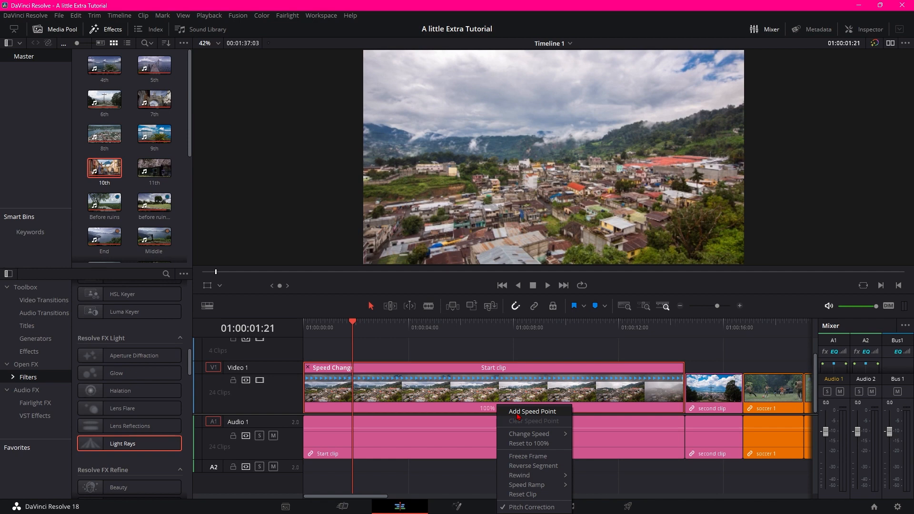
pyautogui.click(519, 417)
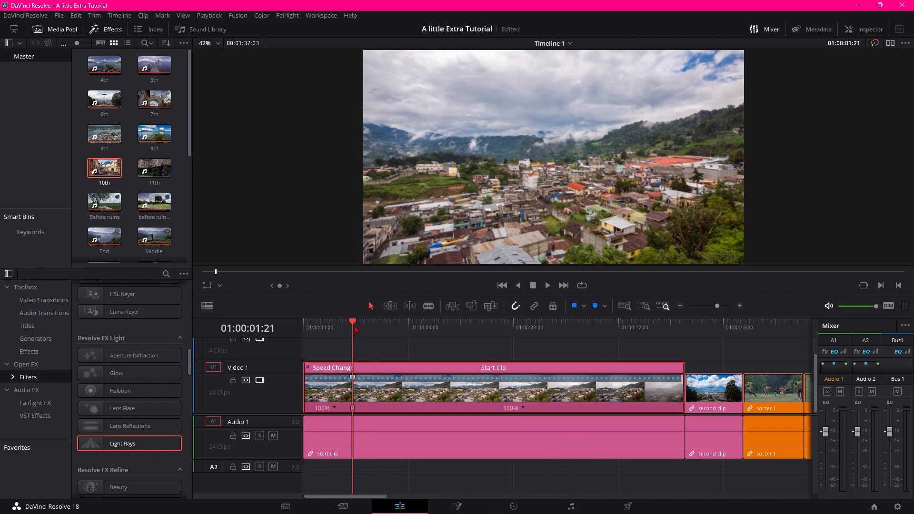
# Step: Add a second speed point to the Start clip at 01:00:12:23
pyautogui.moveTo(354, 327); pyautogui.dragTo(645, 348)
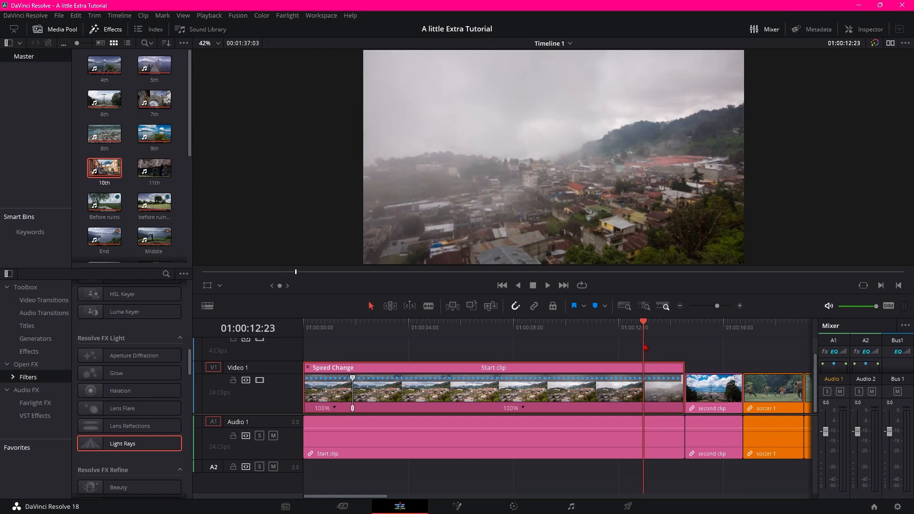
pyautogui.click(523, 410)
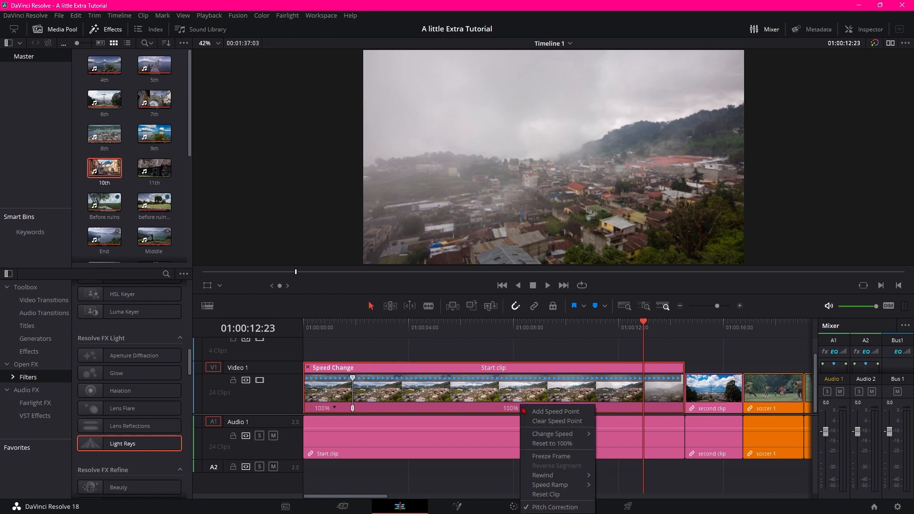
pyautogui.click(542, 412)
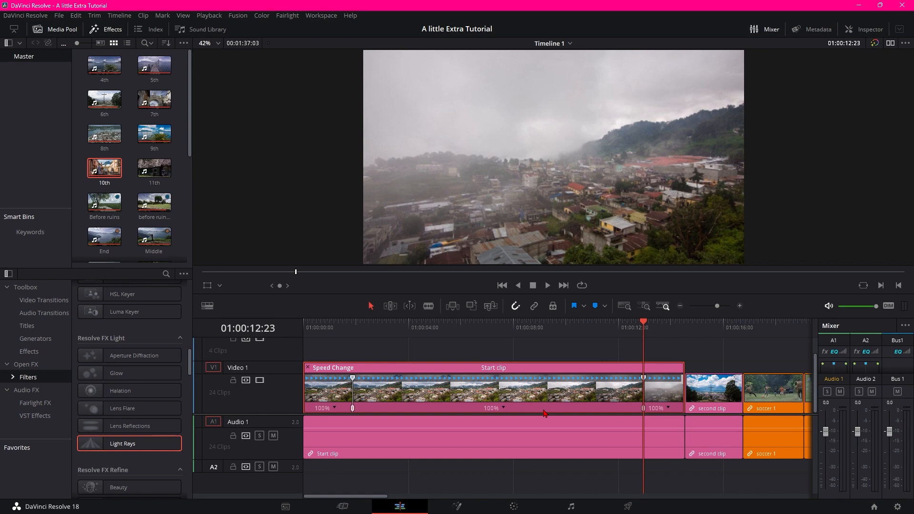
# Step: In Trim Edit Mode, set the speed of the Start clip's middle segment, between the two speed points, to 50%
pyautogui.moveTo(643, 328); pyautogui.dragTo(505, 329)
pyautogui.moveTo(522, 394); pyautogui.dragTo(446, 405)
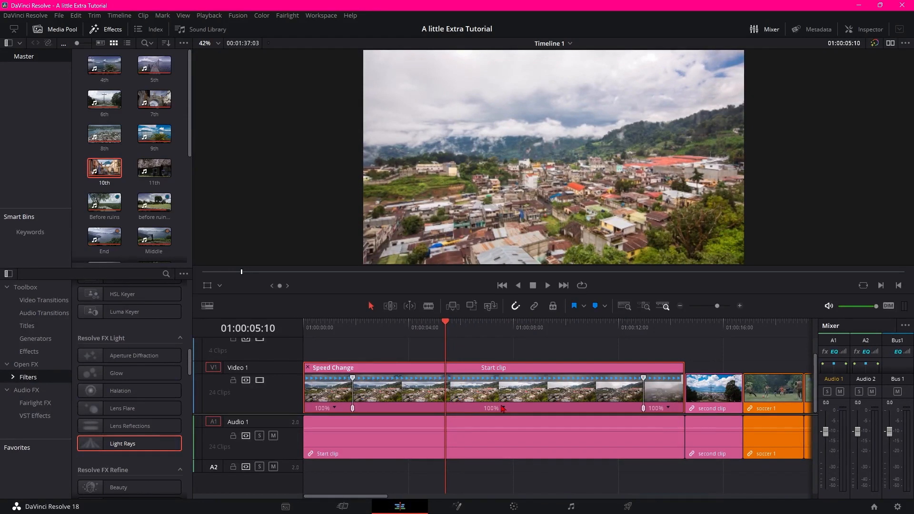
pyautogui.press('Home')
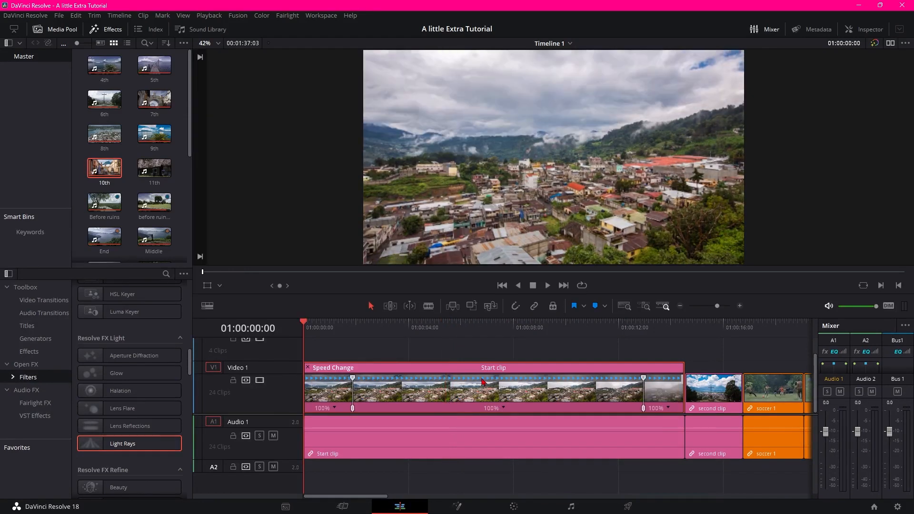
pyautogui.click(390, 306)
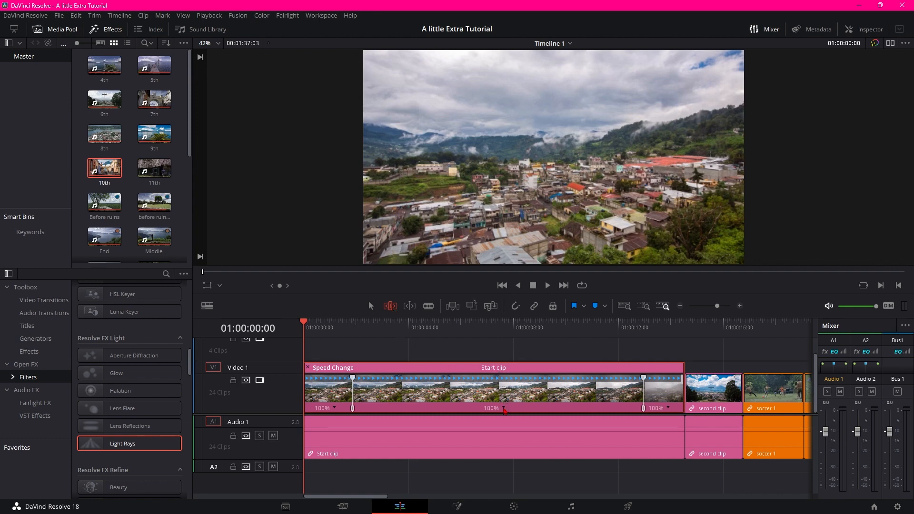
pyautogui.click(504, 408)
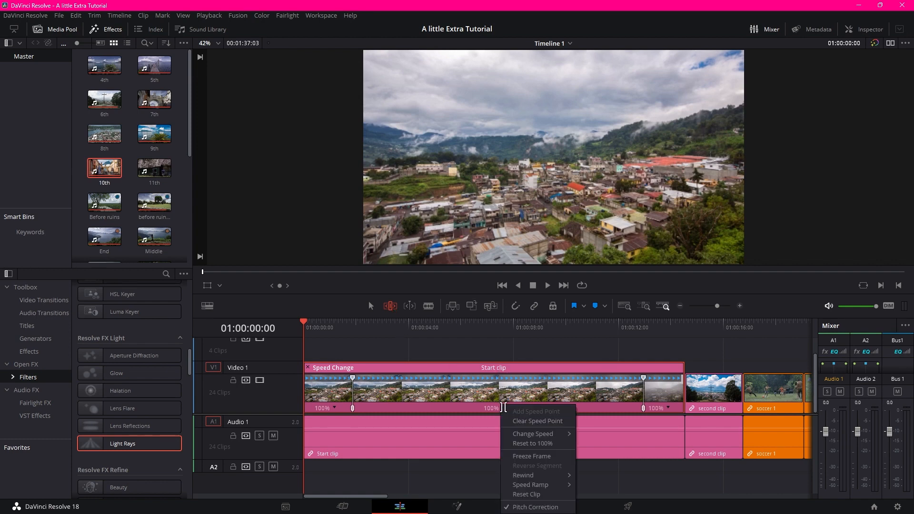
pyautogui.moveTo(545, 434)
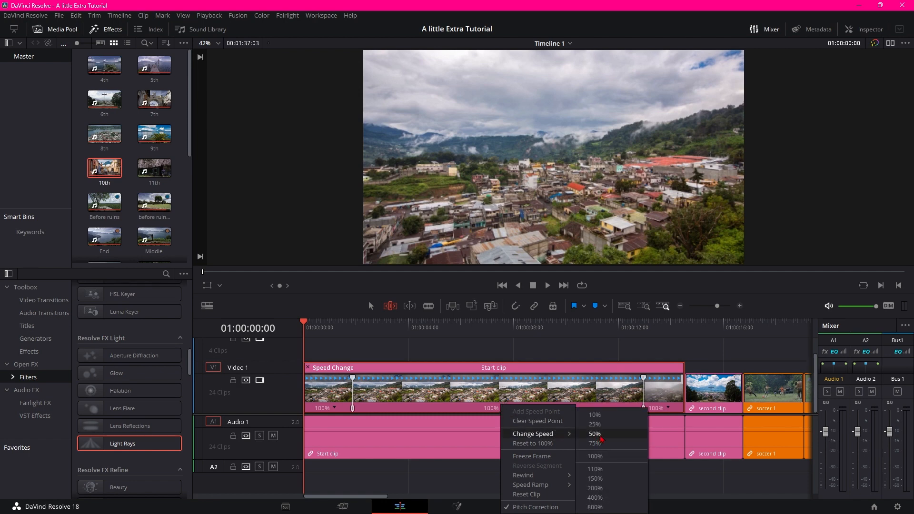
pyautogui.click(599, 435)
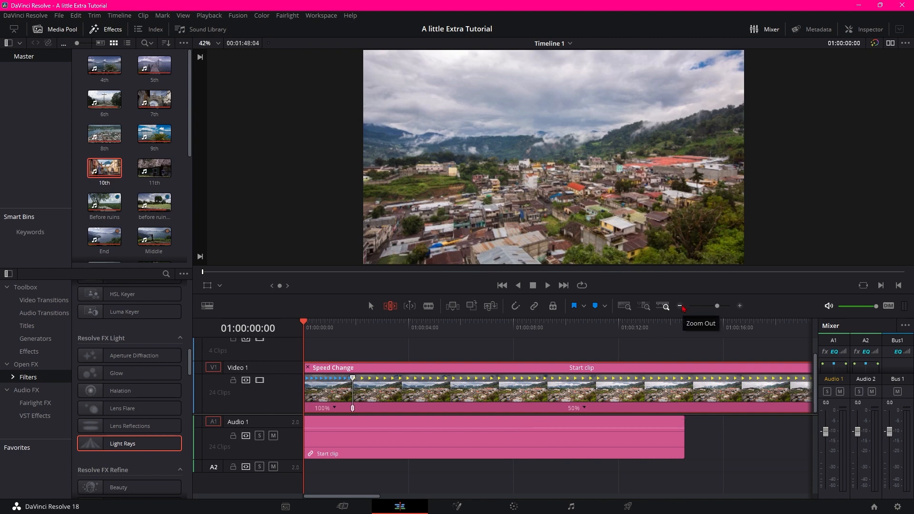
# Step: Set the speed of the Start clip's first segment, before the first speed point, to 400%
pyautogui.click(681, 306)
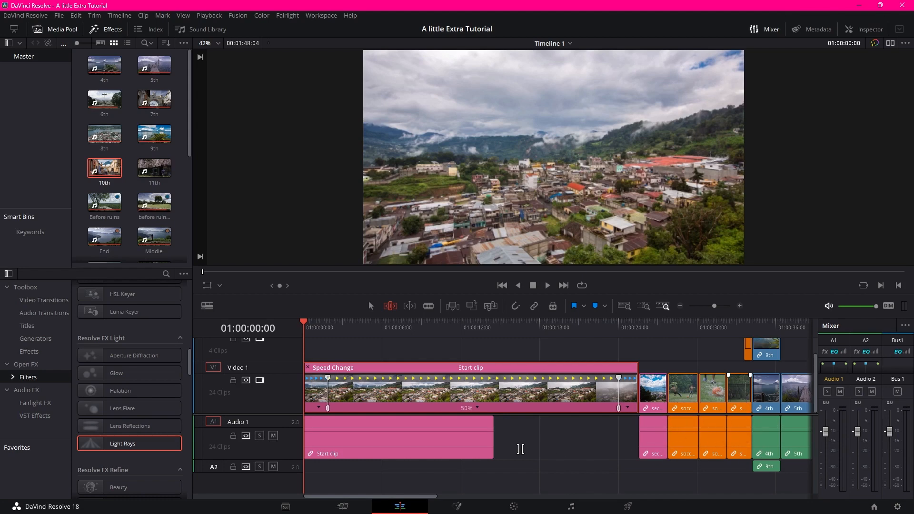
pyautogui.click(318, 408)
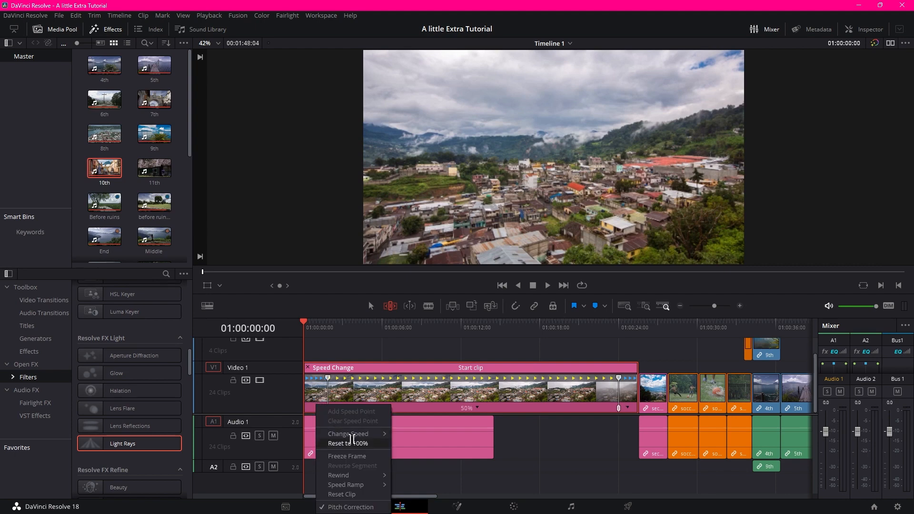
pyautogui.moveTo(352, 433)
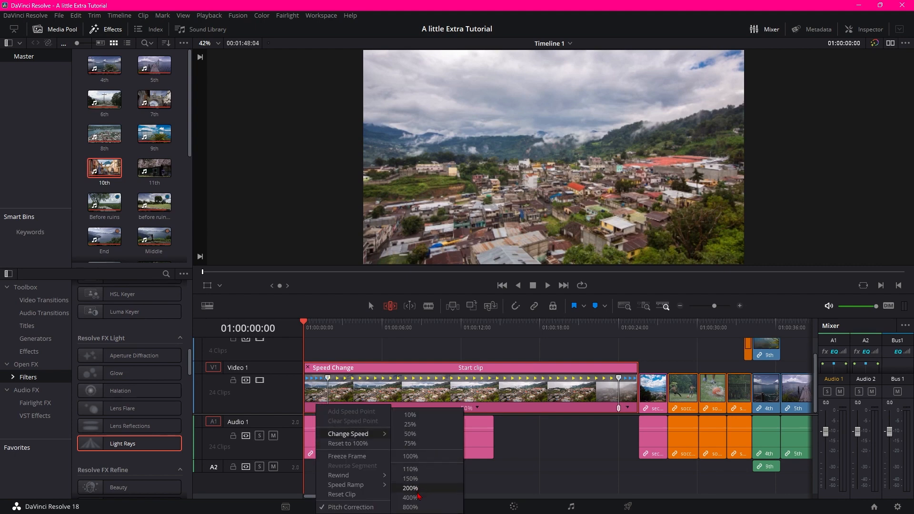
pyautogui.click(418, 500)
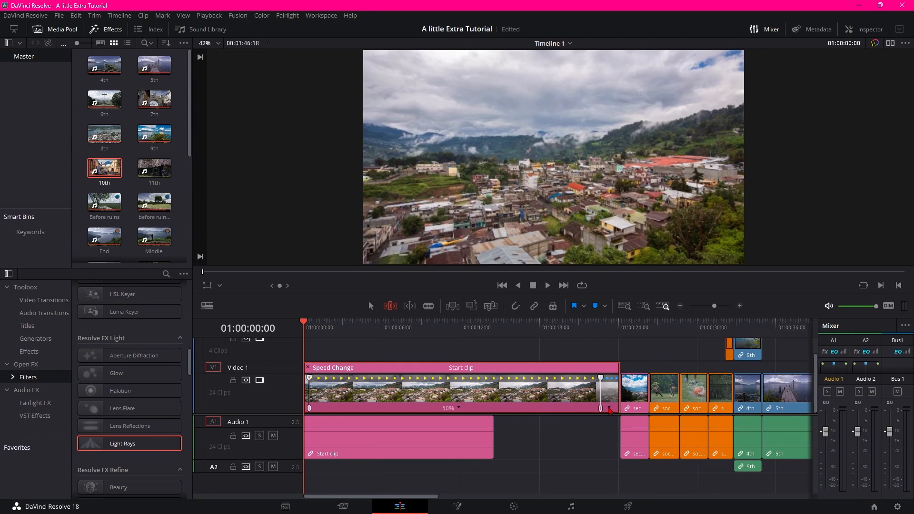
# Step: Set the speed of the Start clip's last segment, after the second speed point, to 400% and play the ramped clip
pyautogui.click(609, 407)
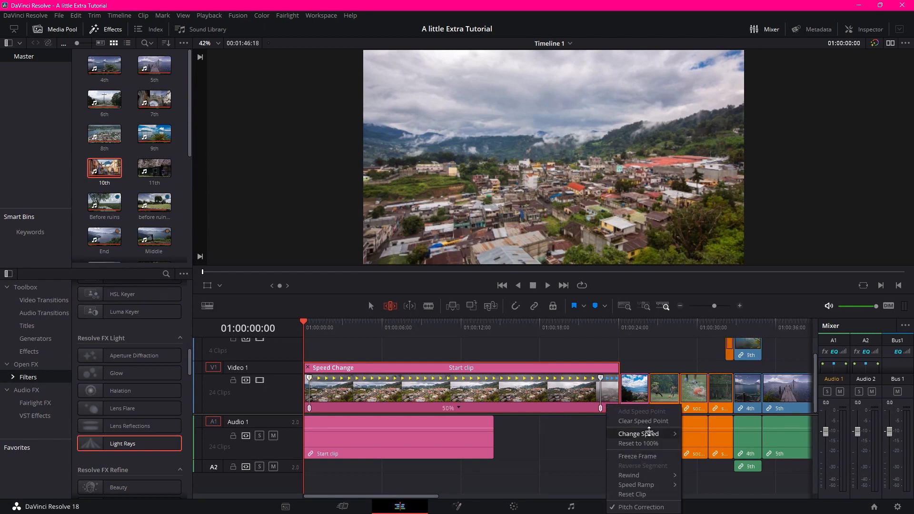
pyautogui.moveTo(670, 435)
pyautogui.click(700, 497)
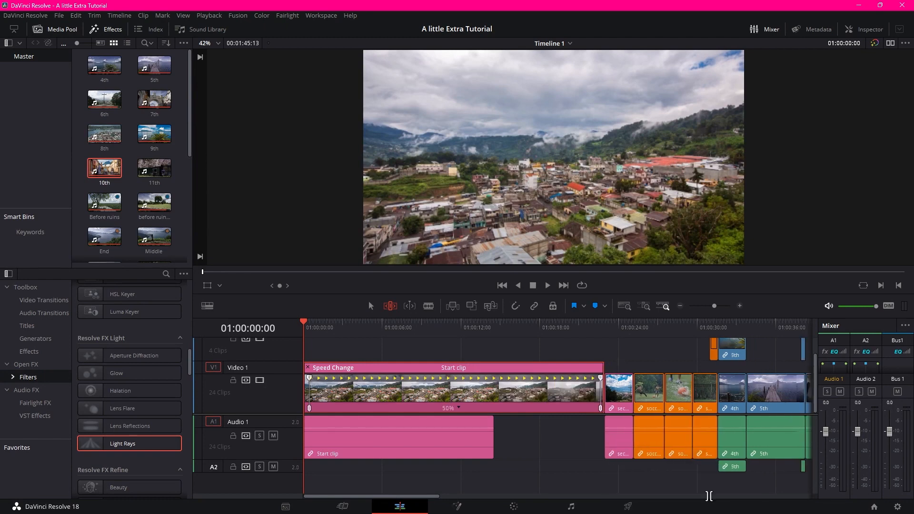
pyautogui.click(548, 287)
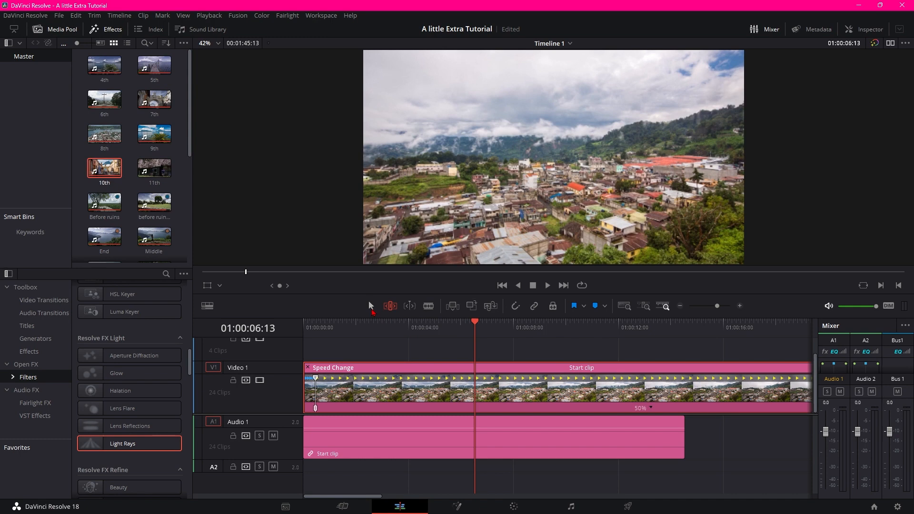
# Step: In Selection Mode, retime the Start clip by moving its first speed point to about 01:00:01:19 and its second one earlier, and play the result
pyautogui.click(371, 306)
pyautogui.moveTo(317, 412); pyautogui.dragTo(352, 415)
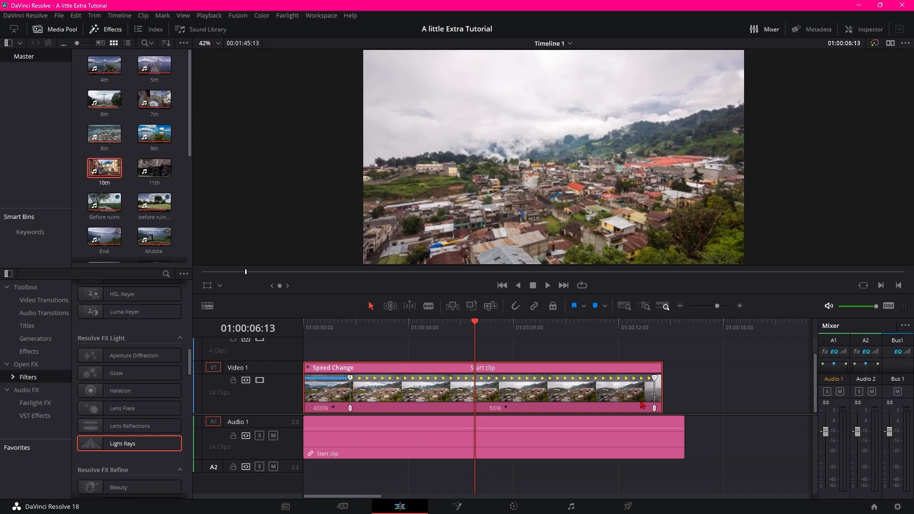
pyautogui.moveTo(656, 411); pyautogui.dragTo(547, 411)
pyautogui.moveTo(477, 332); pyautogui.dragTo(302, 364)
pyautogui.click(548, 288)
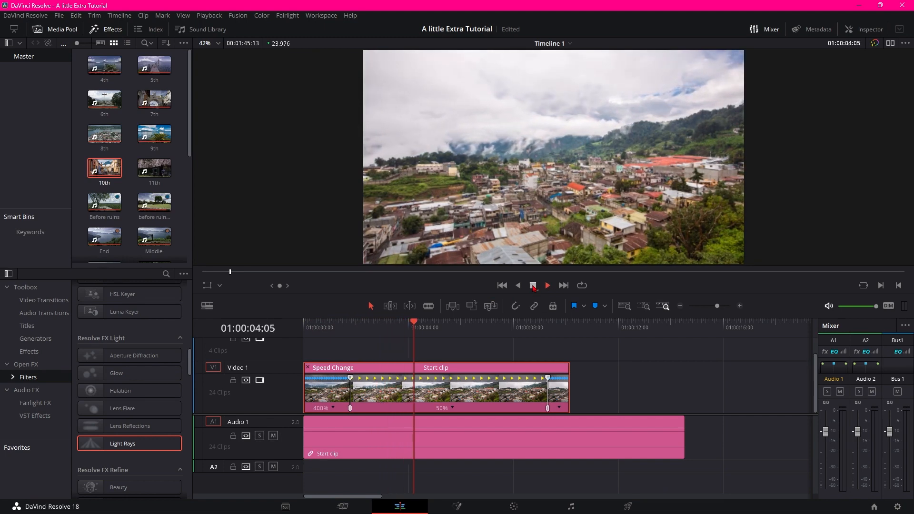
pyautogui.click(534, 285)
# Step: Move the Start clip's second speed point further back to 01:00:05:11 and play the clip from near its start
pyautogui.moveTo(546, 408); pyautogui.dragTo(447, 414)
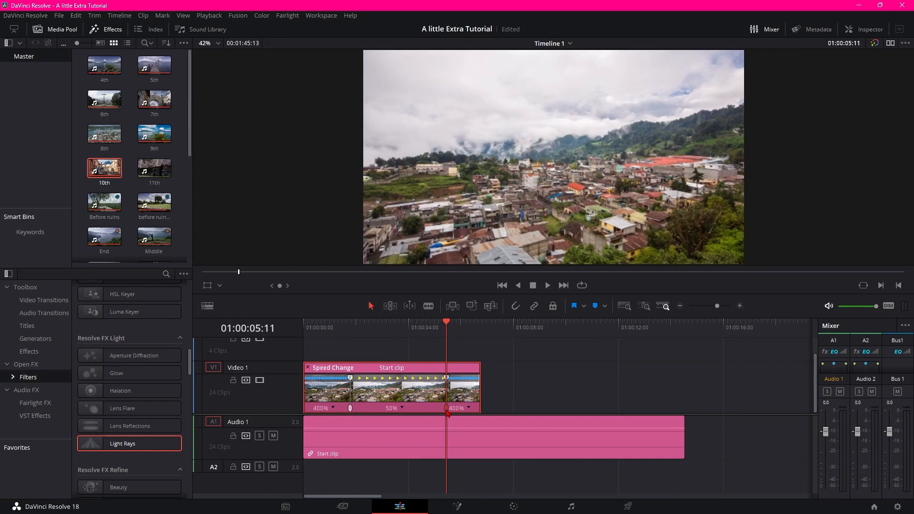
pyautogui.moveTo(447, 323); pyautogui.dragTo(307, 343)
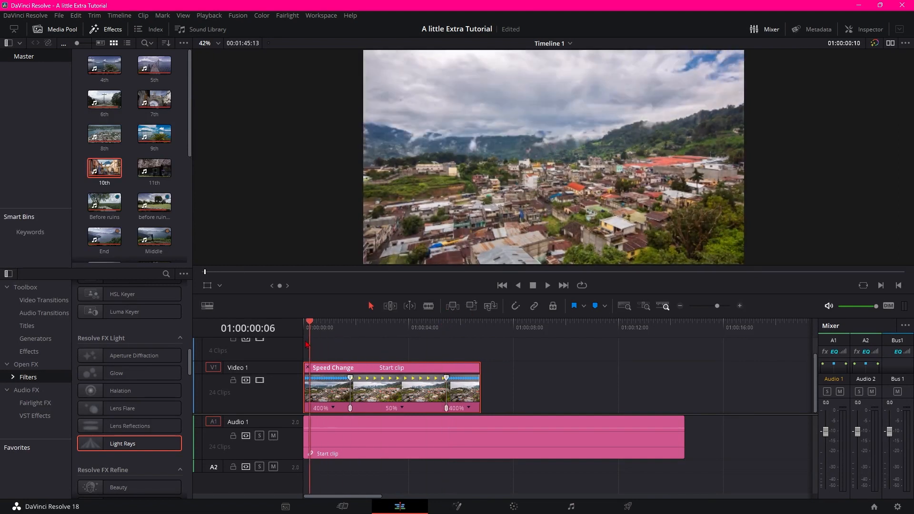
pyautogui.press('space')
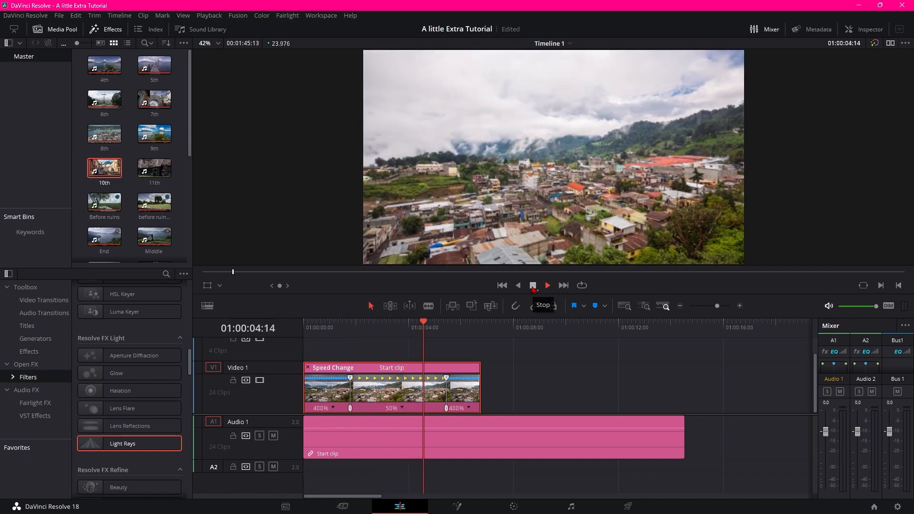
pyautogui.click(534, 287)
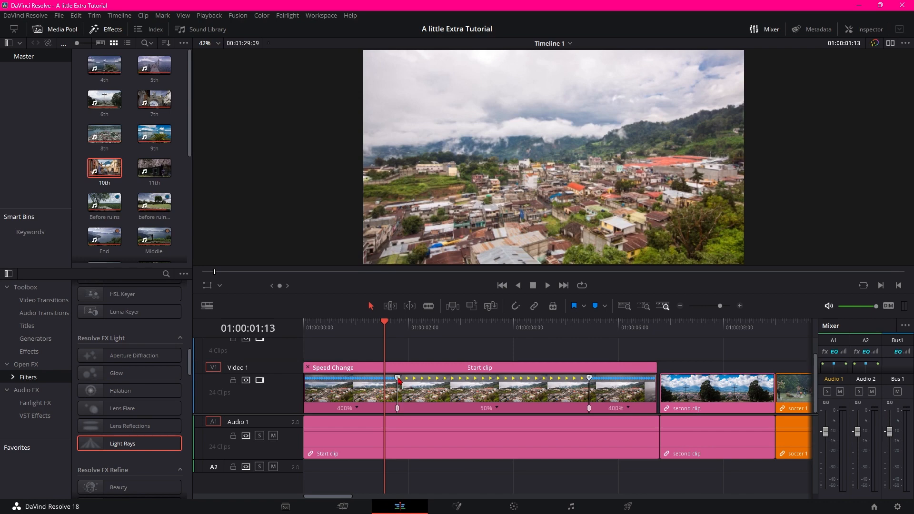
# Step: Try changing the Start clip's segment speeds and lengths by shifting the upper and lower handles of its two speed points
pyautogui.moveTo(401, 382); pyautogui.dragTo(448, 397)
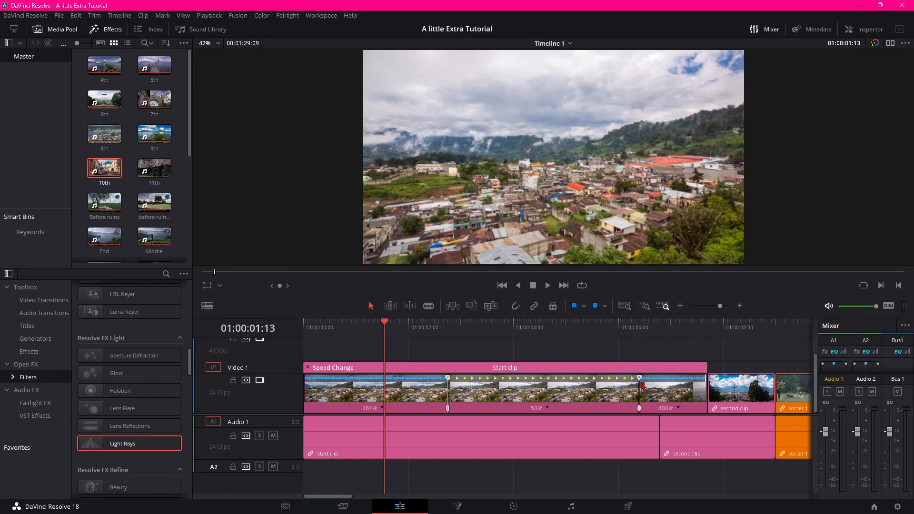
pyautogui.moveTo(640, 381)
pyautogui.mouseDown()
pyautogui.moveTo(652, 381)
pyautogui.moveTo(557, 385)
pyautogui.moveTo(641, 393)
pyautogui.mouseUp()
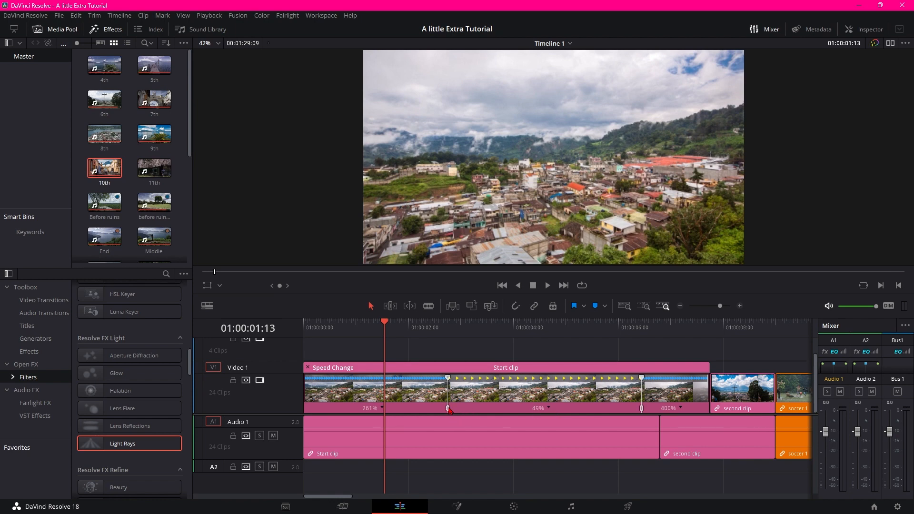
pyautogui.moveTo(449, 411)
pyautogui.mouseDown()
pyautogui.moveTo(432, 413)
pyautogui.moveTo(452, 413)
pyautogui.mouseUp()
pyautogui.moveTo(448, 380); pyautogui.dragTo(405, 408)
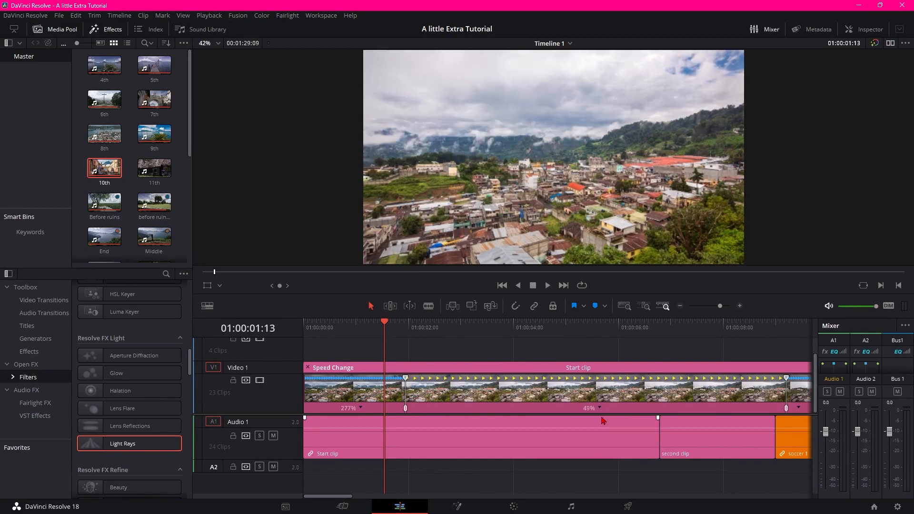
pyautogui.moveTo(593, 390); pyautogui.dragTo(411, 397)
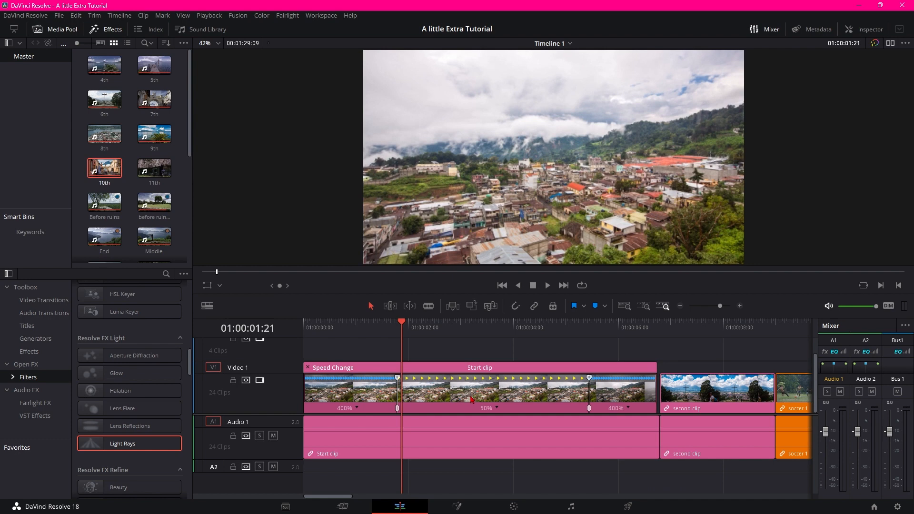
# Step: Show the Start clip's Retime Curve and display Retime Speed instead of Retime Frame
pyautogui.rightClick(530, 410)
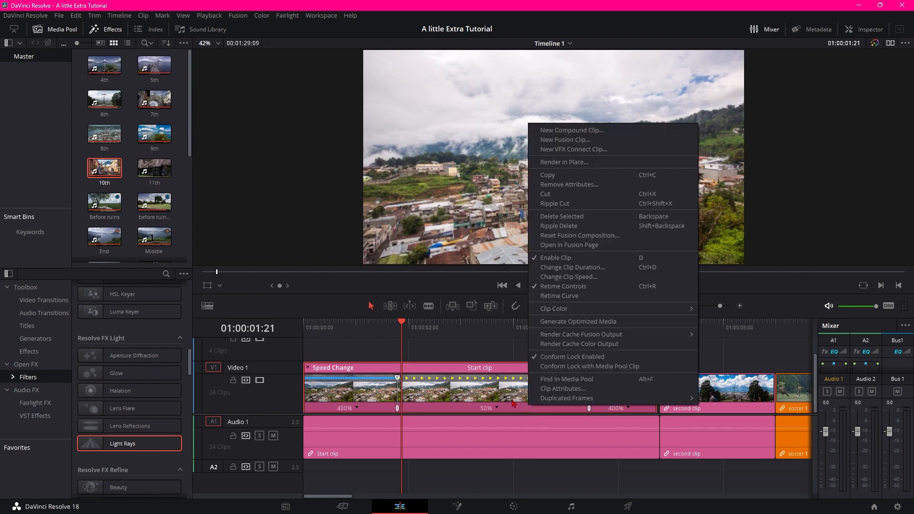
pyautogui.click(568, 298)
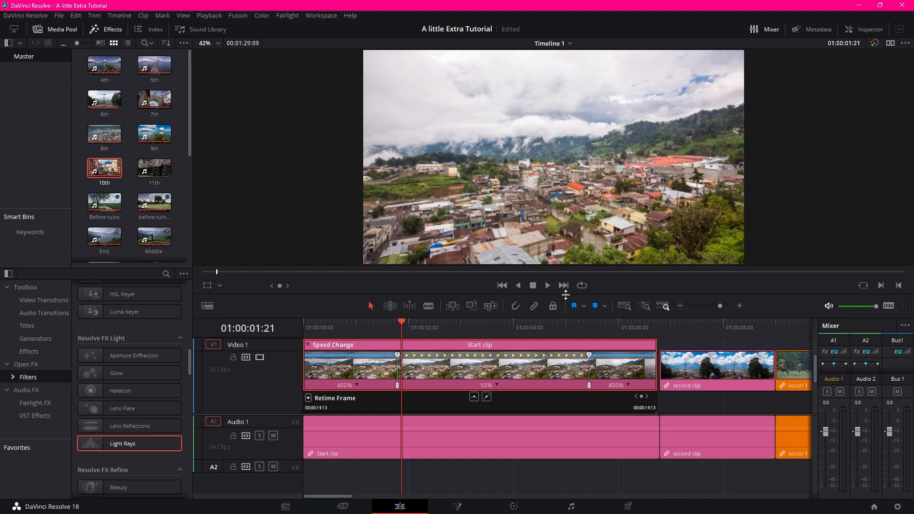
pyautogui.click(308, 399)
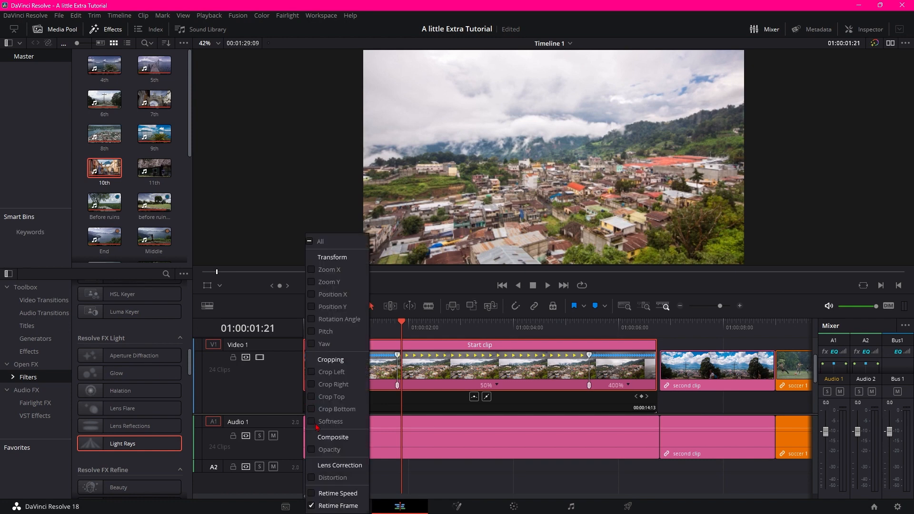
pyautogui.click(311, 506)
pyautogui.click(311, 493)
pyautogui.click(464, 460)
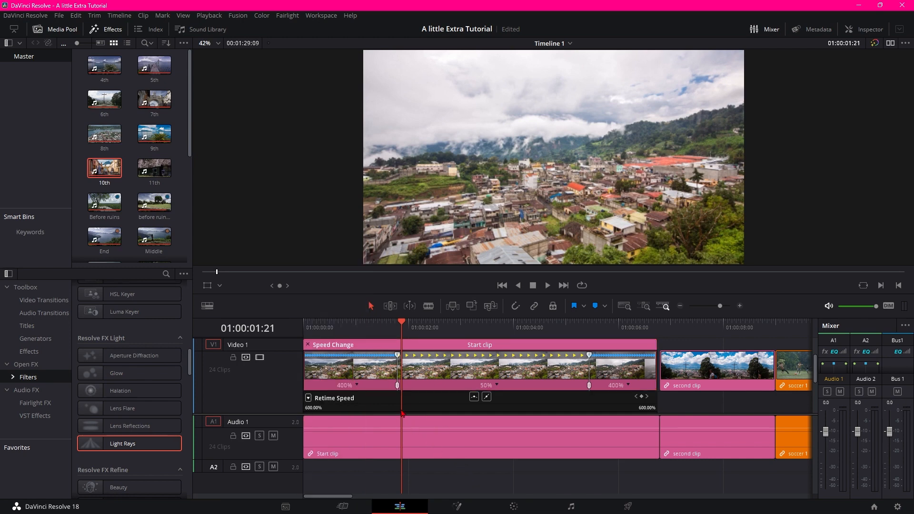
# Step: Enlarge the Retime Speed curve area, the timeline area and the height of the Video 1 track
pyautogui.moveTo(412, 413); pyautogui.dragTo(413, 479)
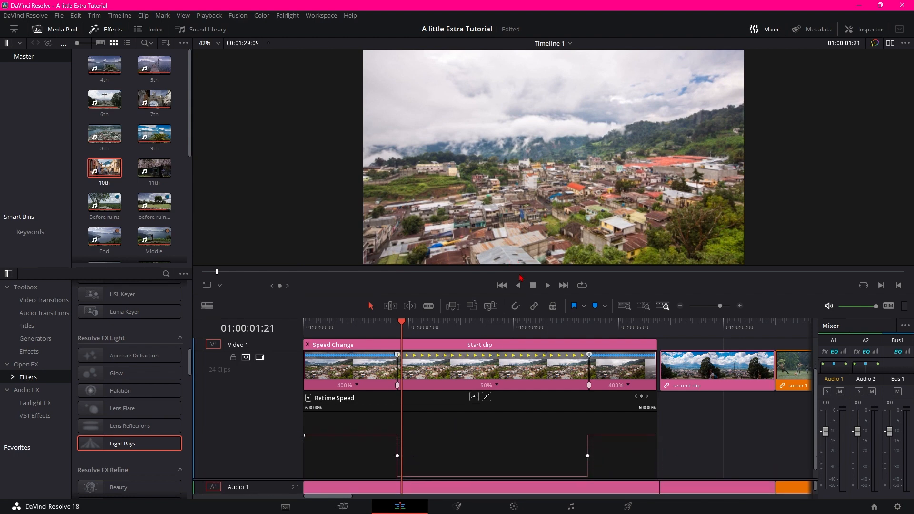
pyautogui.moveTo(530, 317); pyautogui.dragTo(532, 237)
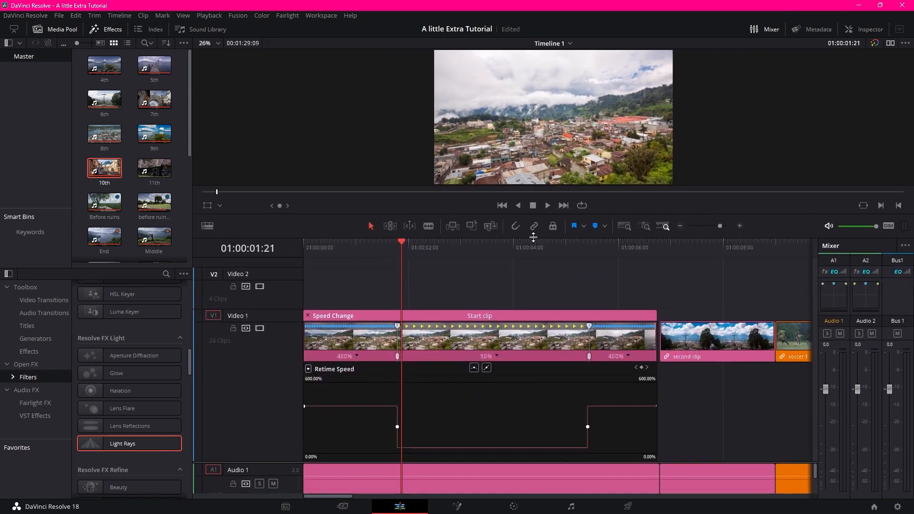
pyautogui.moveTo(297, 311); pyautogui.dragTo(289, 283)
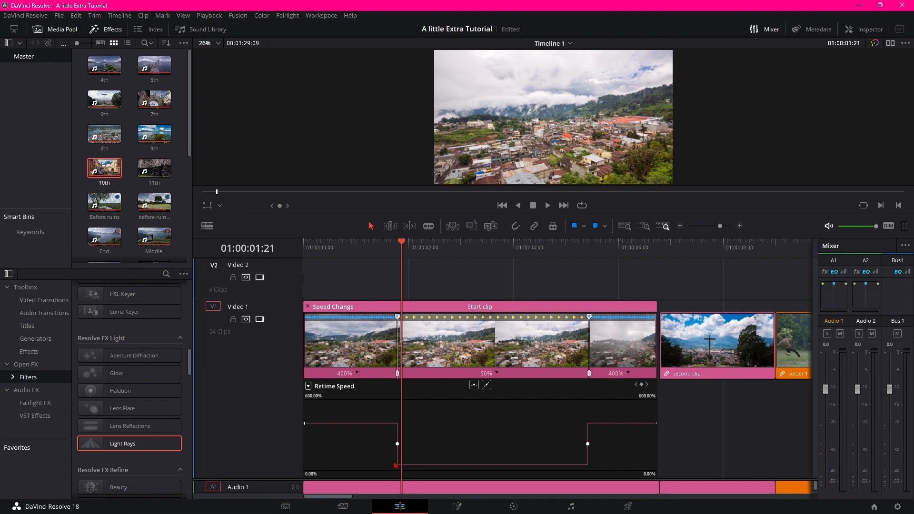
# Step: Smooth the Start clip's Retime Speed curve with Bezier easing at both speed points and save the project
pyautogui.click(397, 444)
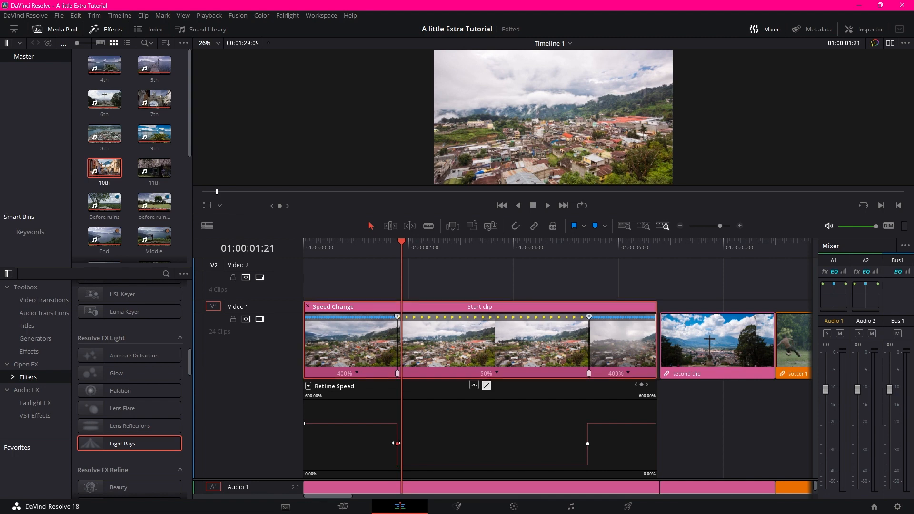
pyautogui.click(474, 386)
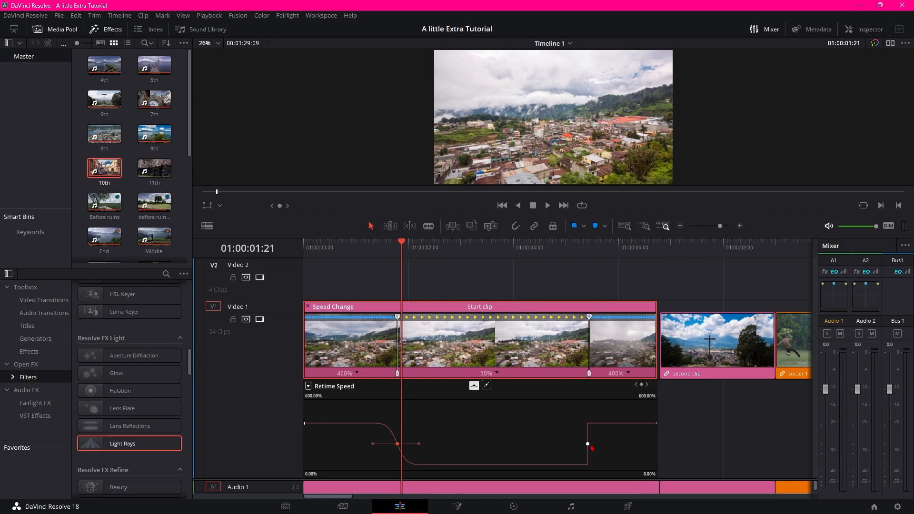
pyautogui.click(589, 443)
pyautogui.click(475, 386)
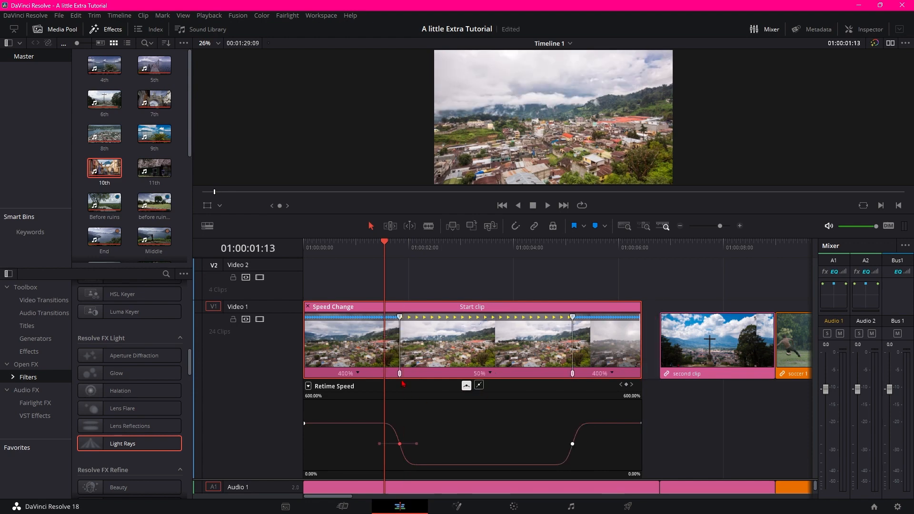
pyautogui.hotkey('ctrl', 's')
# Step: Lengthen the Bezier handles at both speed points to make the speed transitions more gradual
pyautogui.moveTo(416, 443); pyautogui.dragTo(446, 439)
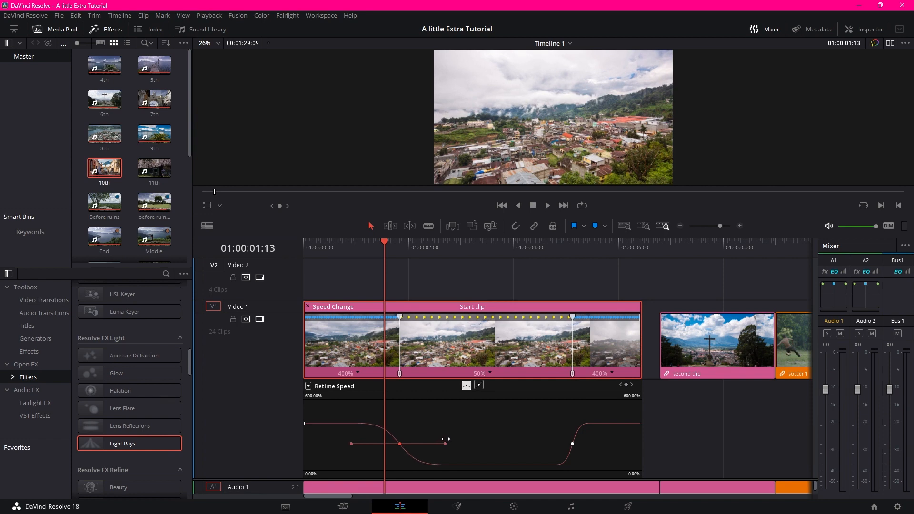
pyautogui.click(573, 443)
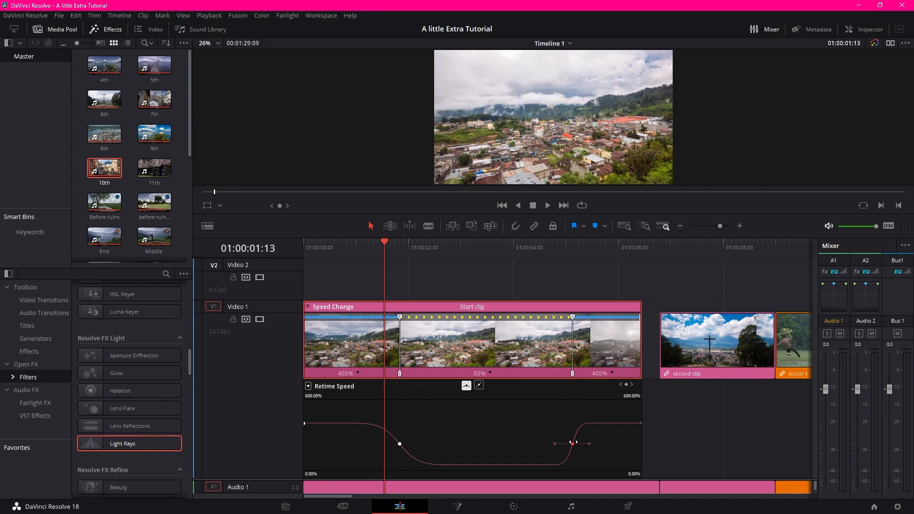
pyautogui.moveTo(556, 445); pyautogui.dragTo(523, 443)
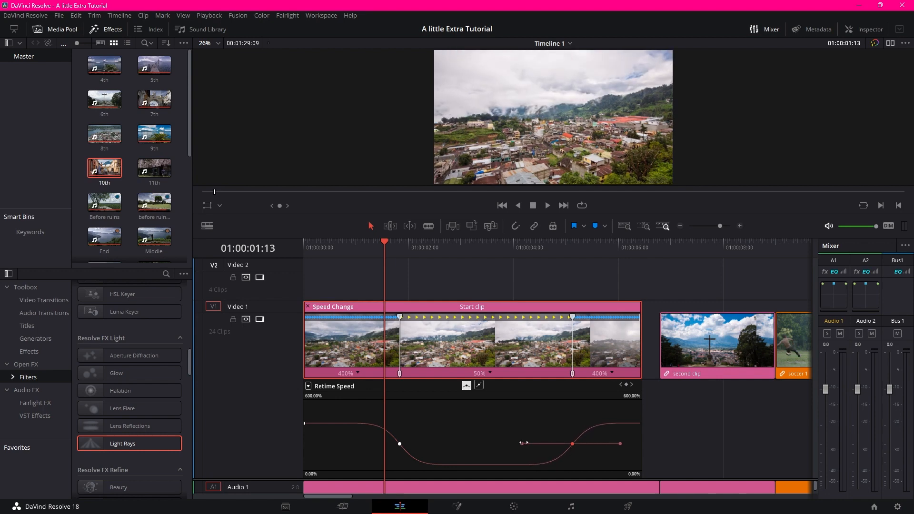
# Step: Play the Start clip from 01:00:01:03 to review the smoothed speed ramp
pyautogui.click(367, 251)
pyautogui.moveTo(367, 254); pyautogui.dragTo(362, 253)
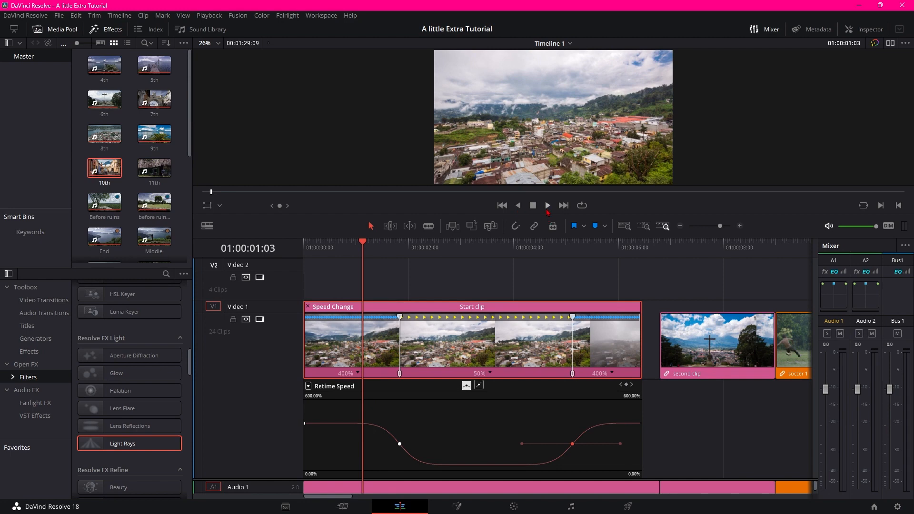
pyautogui.click(548, 205)
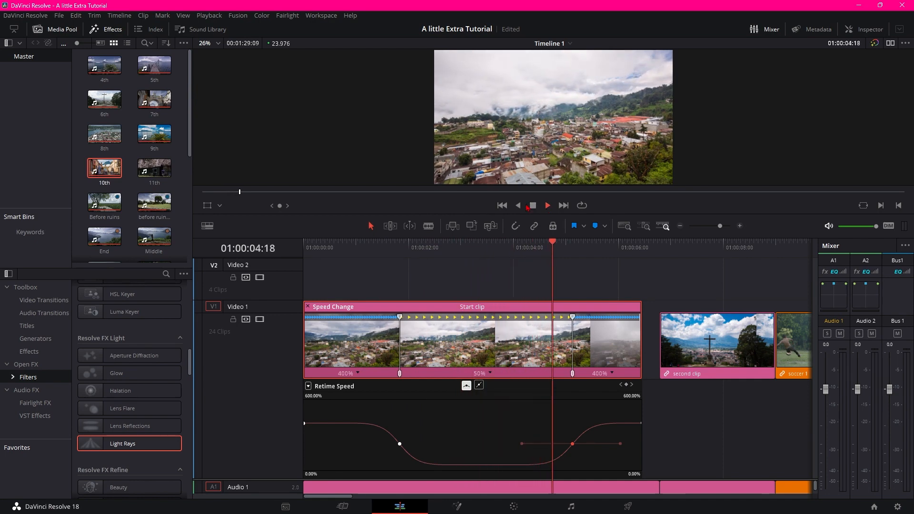
pyautogui.click(532, 205)
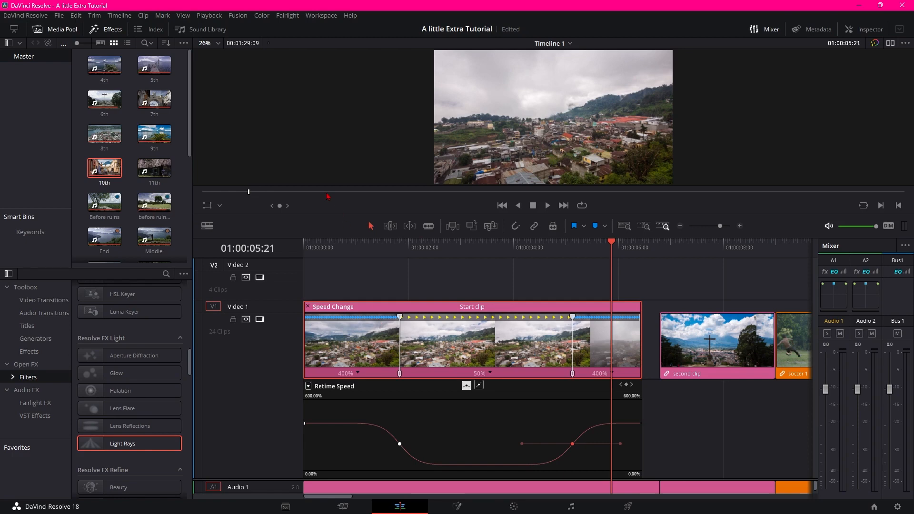
# Step: Create a new project named Channel Template
pyautogui.click(59, 17)
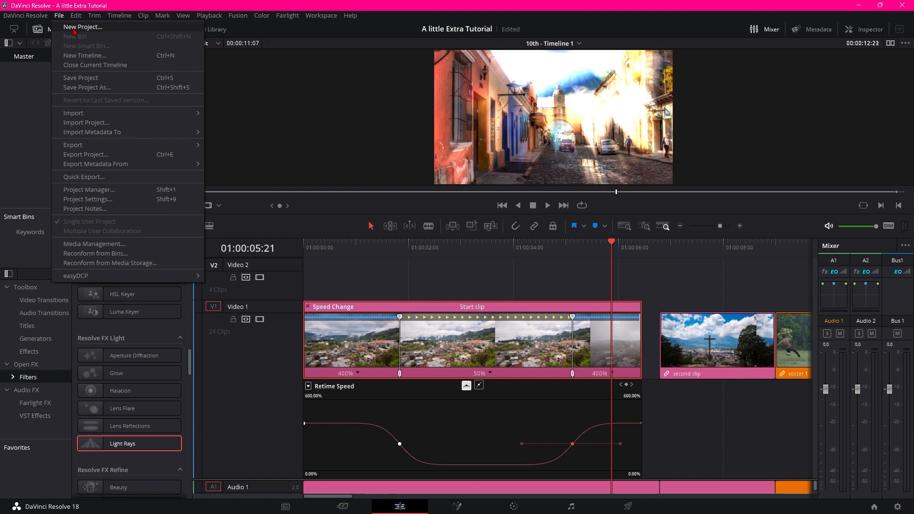
pyautogui.click(75, 28)
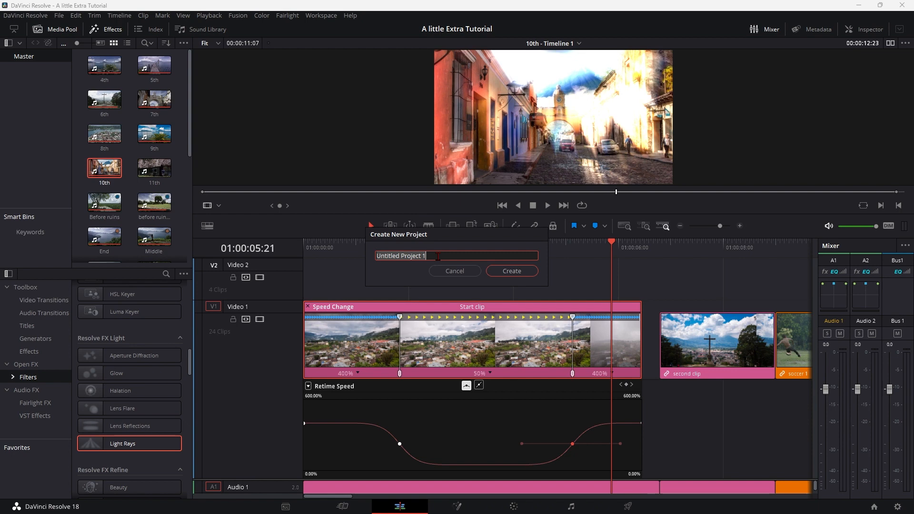
pyautogui.write('Channel Template')
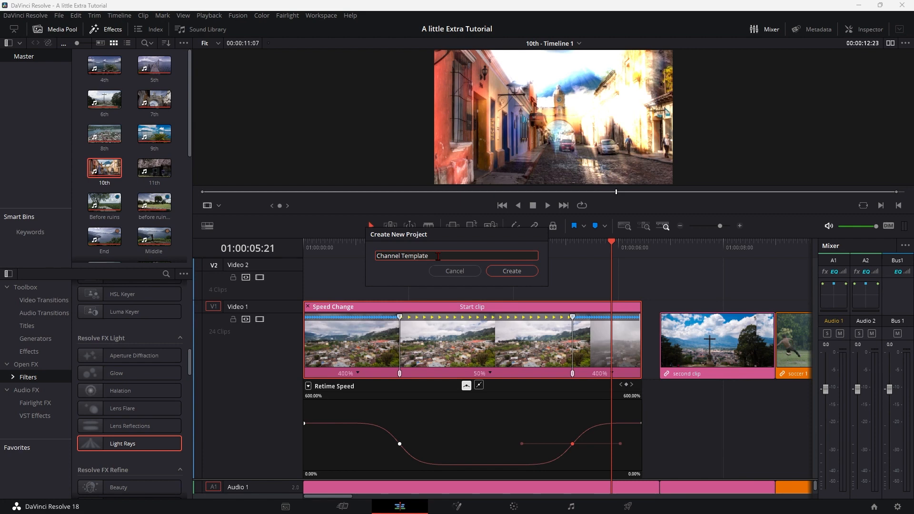
pyautogui.click(512, 273)
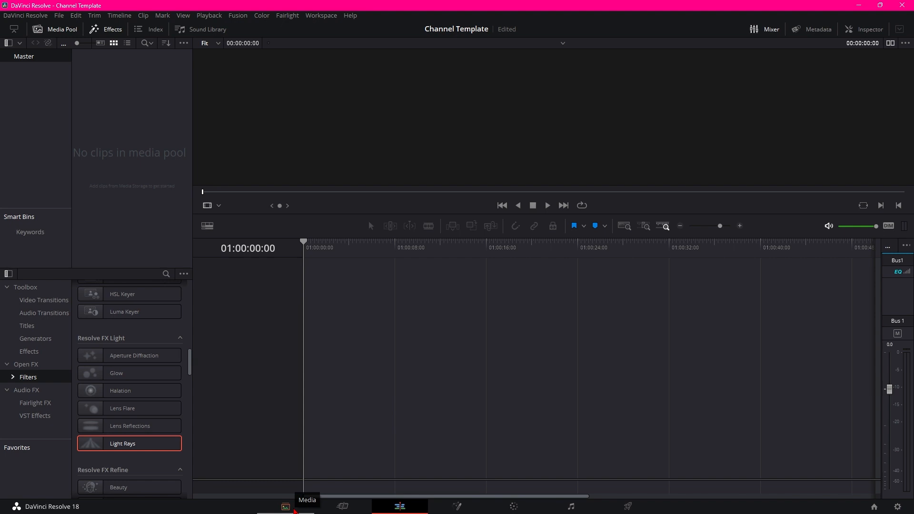
# Step: Import the intro, subscribe and end-card media, place Intrologo_1.mp4 on a new timeline at 01:00:30:00, and enable linked selection
pyautogui.click(295, 509)
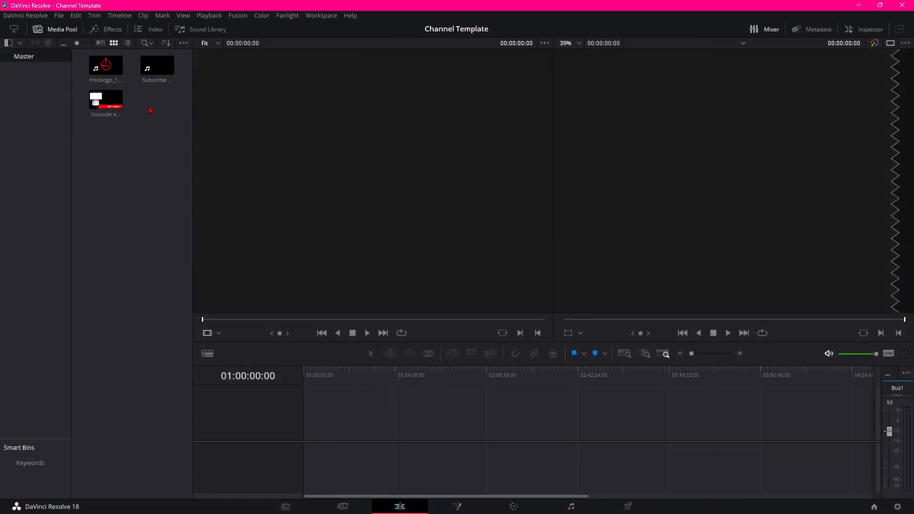
pyautogui.click(106, 65)
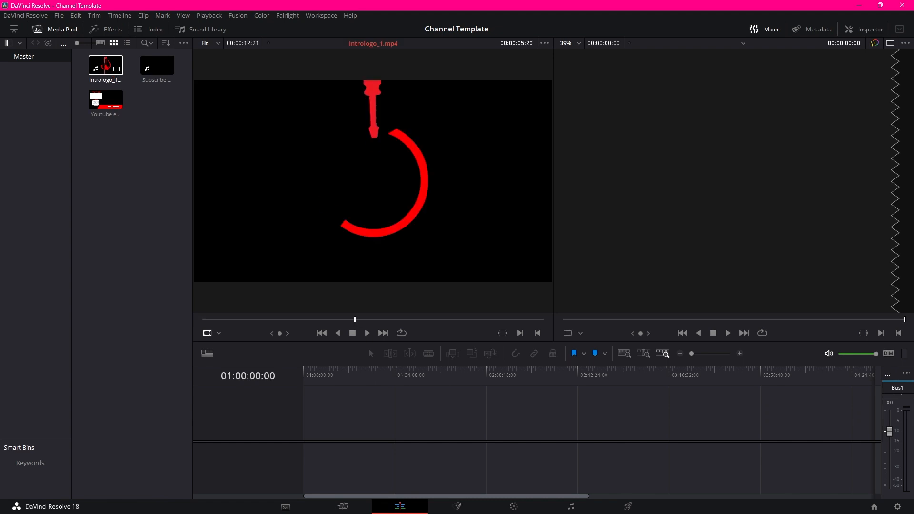
pyautogui.moveTo(106, 65)
pyautogui.mouseDown()
pyautogui.moveTo(363, 370)
pyautogui.moveTo(395, 427)
pyautogui.moveTo(408, 431)
pyautogui.moveTo(323, 432)
pyautogui.mouseUp()
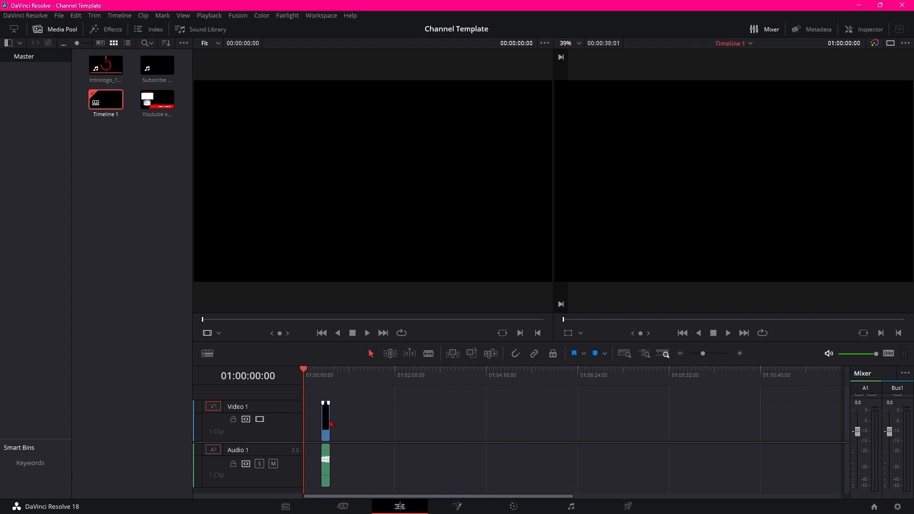
pyautogui.moveTo(307, 379); pyautogui.dragTo(334, 428)
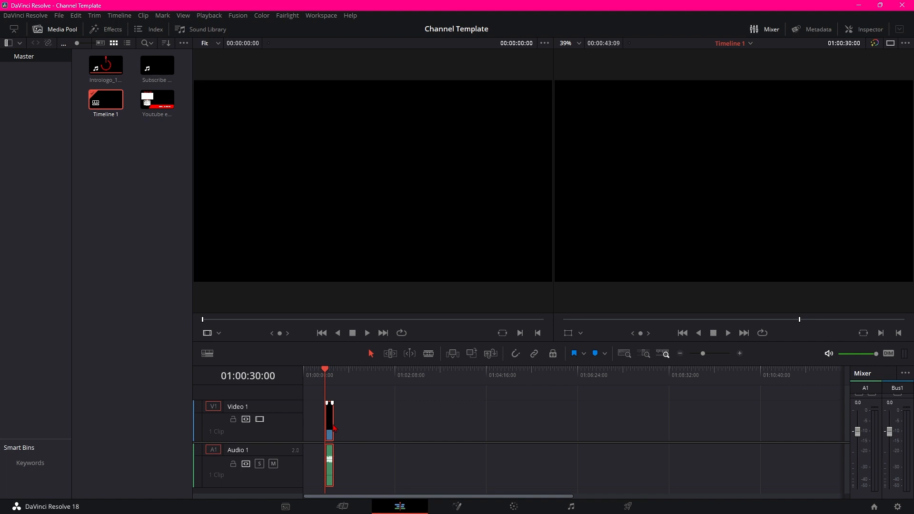
pyautogui.click(534, 354)
pyautogui.click(357, 427)
pyautogui.click(333, 431)
pyautogui.moveTo(333, 430)
pyautogui.mouseDown()
pyautogui.moveTo(364, 430)
pyautogui.moveTo(333, 434)
pyautogui.mouseUp()
# Step: Add the Youtube endcard template.png to the timeline and place it on Video 2 starting at 01:13:30:20
pyautogui.click(615, 442)
pyautogui.click(681, 354)
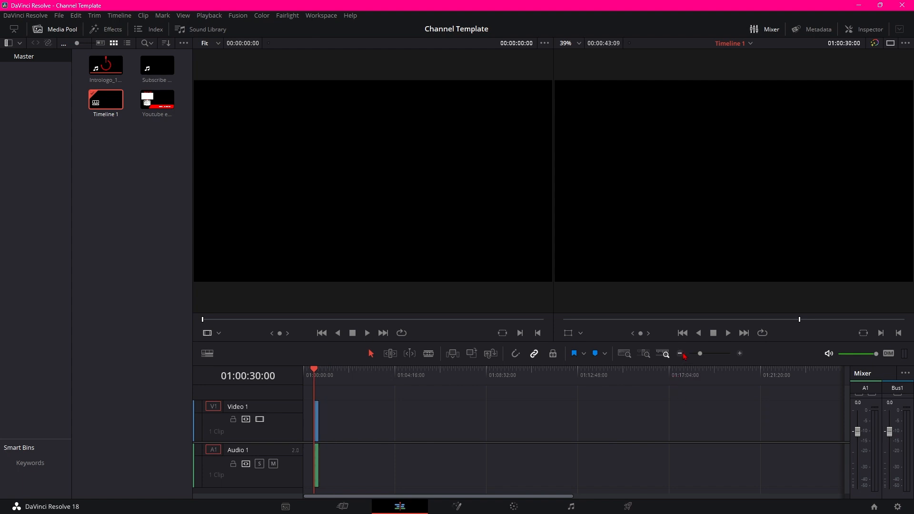
pyautogui.click(157, 100)
pyautogui.moveTo(158, 100)
pyautogui.mouseDown()
pyautogui.moveTo(533, 397)
pyautogui.moveTo(635, 437)
pyautogui.moveTo(624, 437)
pyautogui.moveTo(712, 436)
pyautogui.moveTo(684, 429)
pyautogui.moveTo(593, 435)
pyautogui.mouseUp()
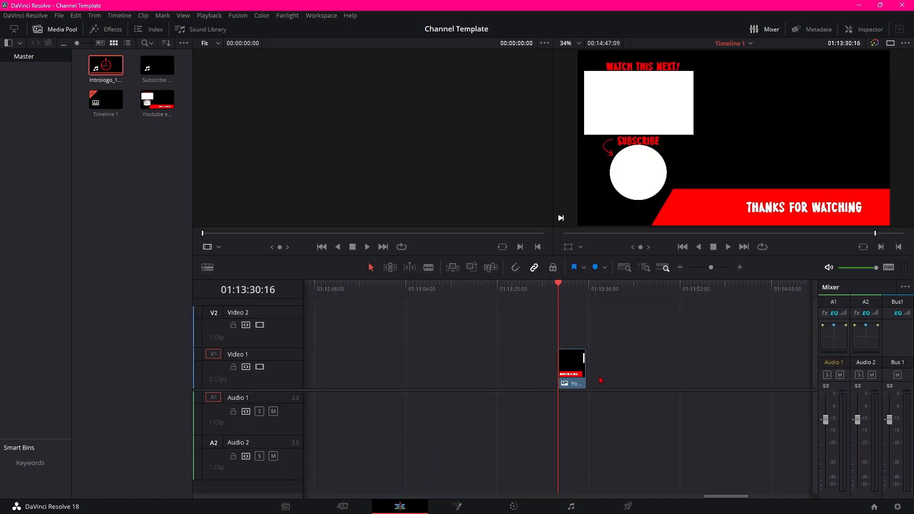
pyautogui.moveTo(561, 296)
pyautogui.mouseDown()
pyautogui.moveTo(585, 296)
pyautogui.moveTo(559, 300)
pyautogui.mouseUp()
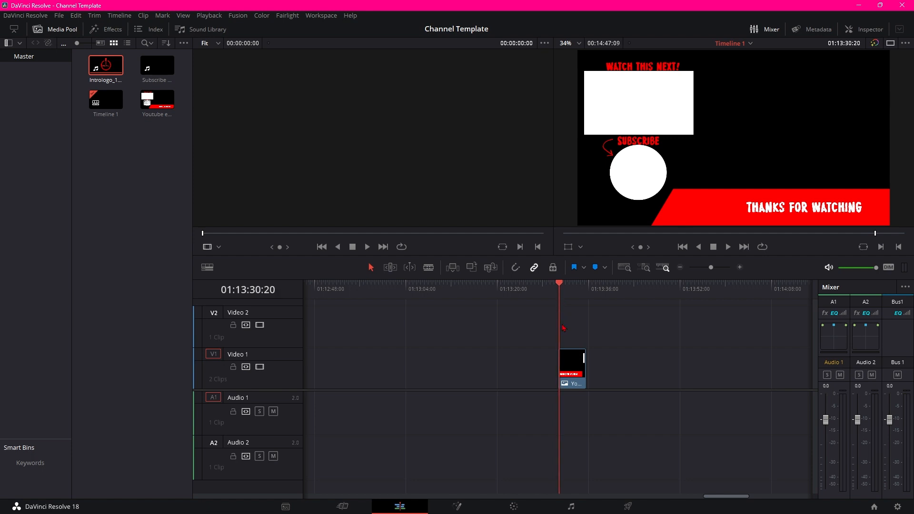
pyautogui.click(572, 369)
pyautogui.moveTo(572, 369); pyautogui.dragTo(575, 342)
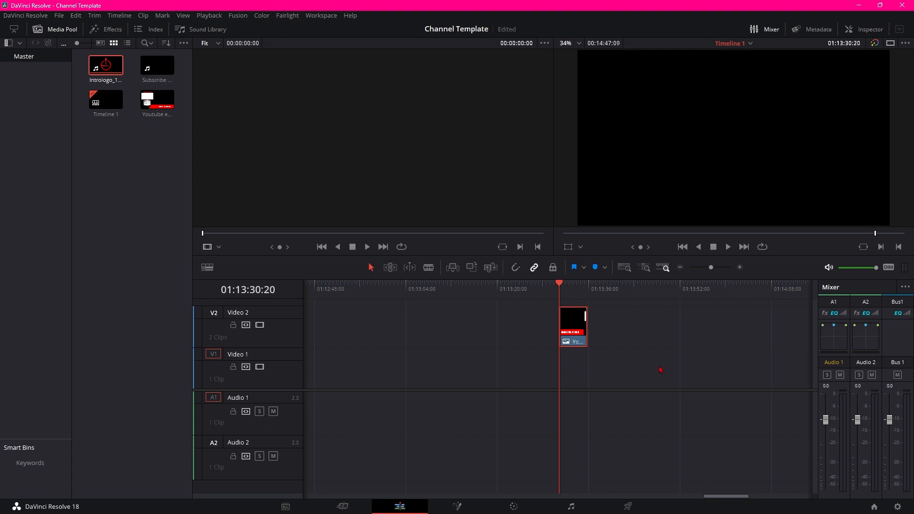
# Step: Place Intrologo_1.mp4 on Video 1 beneath the end card at 01:13:30:20 and mute the Audio 1 track
pyautogui.moveTo(106, 66); pyautogui.dragTo(560, 381)
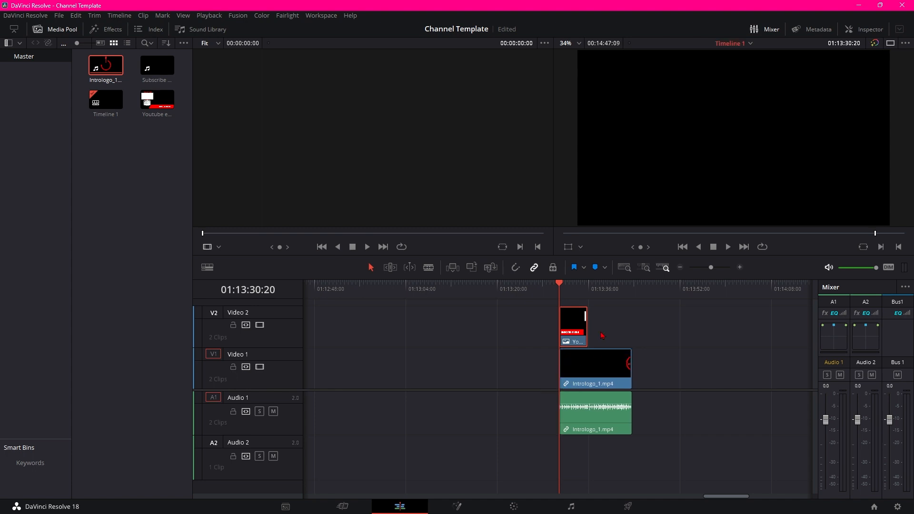
pyautogui.moveTo(564, 282); pyautogui.dragTo(572, 287)
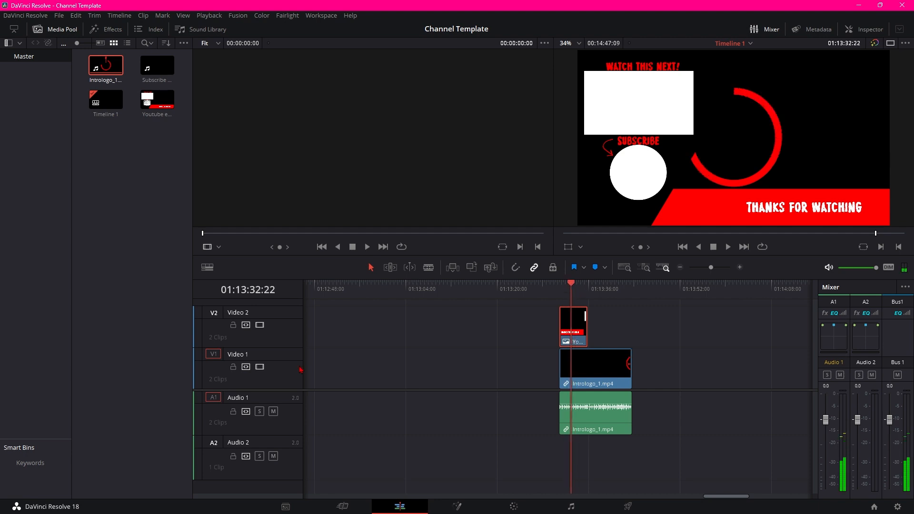
pyautogui.click(274, 411)
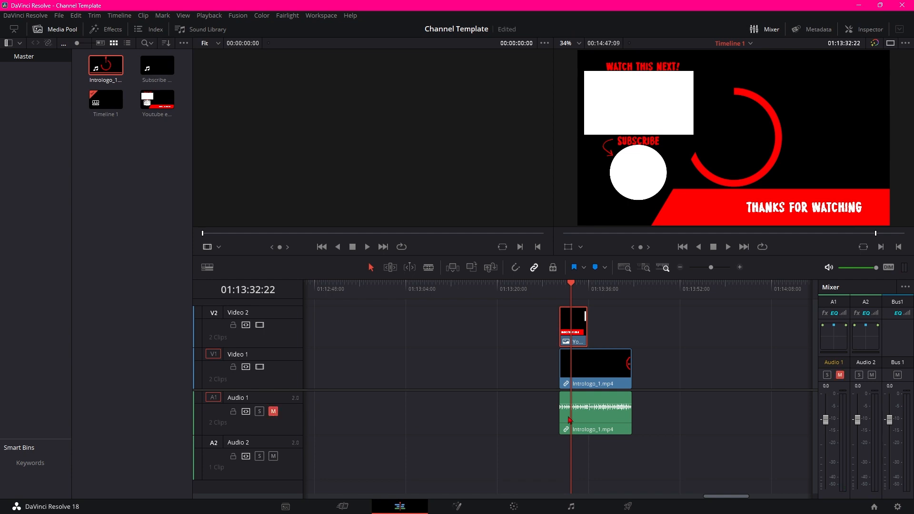
pyautogui.moveTo(572, 287)
pyautogui.mouseDown()
pyautogui.moveTo(581, 287)
pyautogui.moveTo(571, 286)
pyautogui.mouseUp()
pyautogui.click(573, 286)
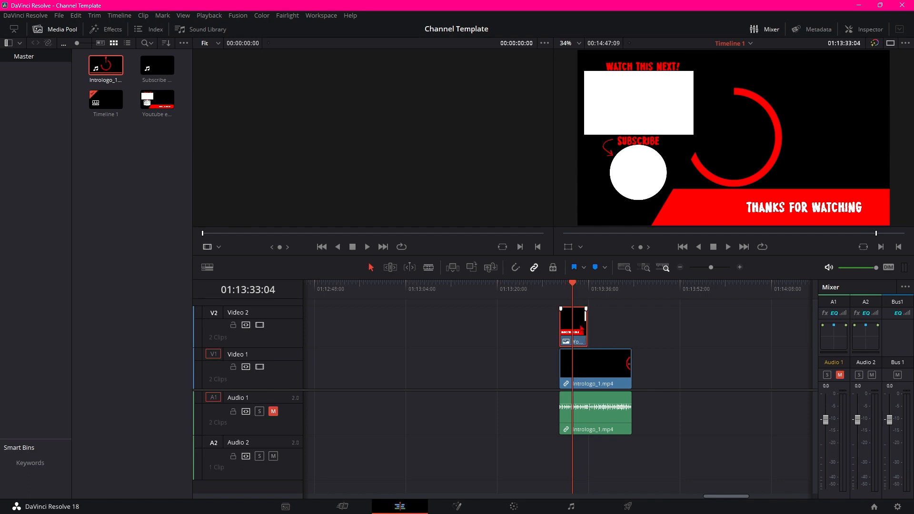
# Step: Extend the end card on Video 2 to 12:18, matching the end of the intro logo clip, and save the project
pyautogui.moveTo(586, 325); pyautogui.dragTo(630, 326)
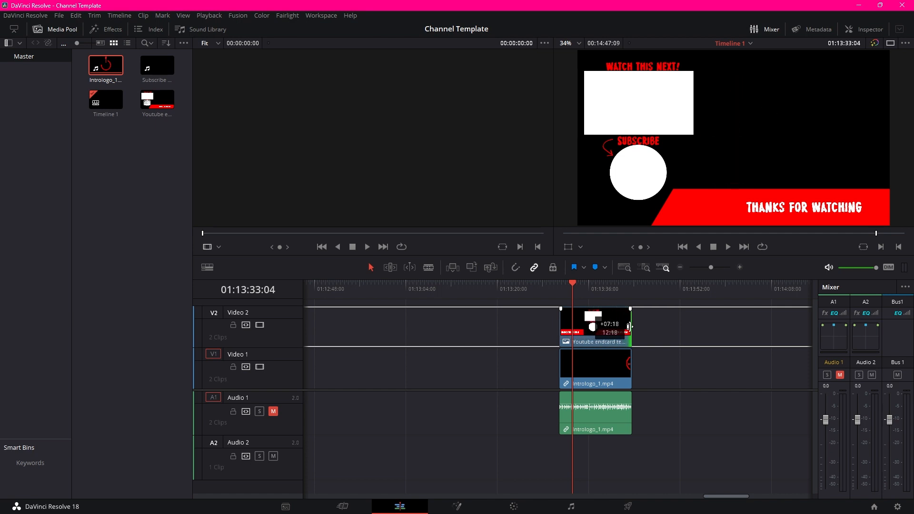
pyautogui.moveTo(629, 327); pyautogui.dragTo(630, 326)
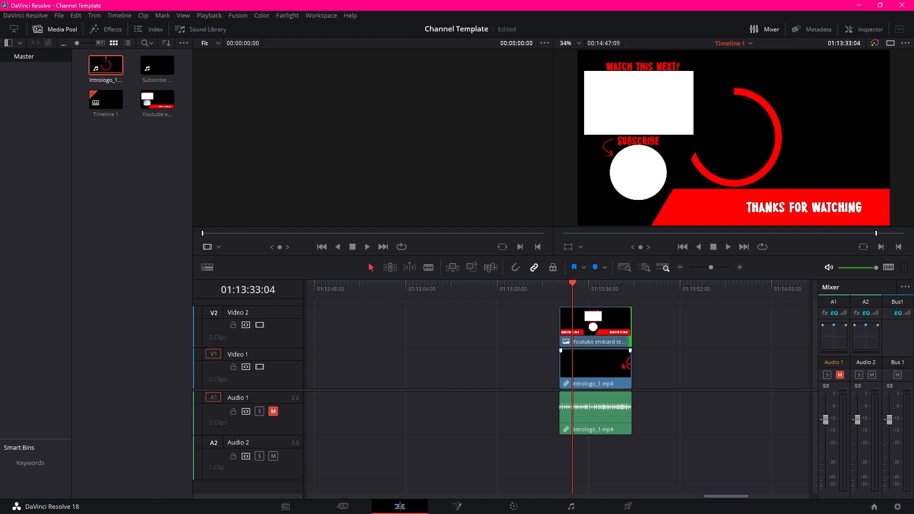
pyautogui.hotkey('ctrl', 's')
# Step: Set the end-screen Intrologo_1.mp4 clip's position to X 441, Y 40 and scrub through the end screen to check the placement
pyautogui.moveTo(575, 285); pyautogui.dragTo(605, 284)
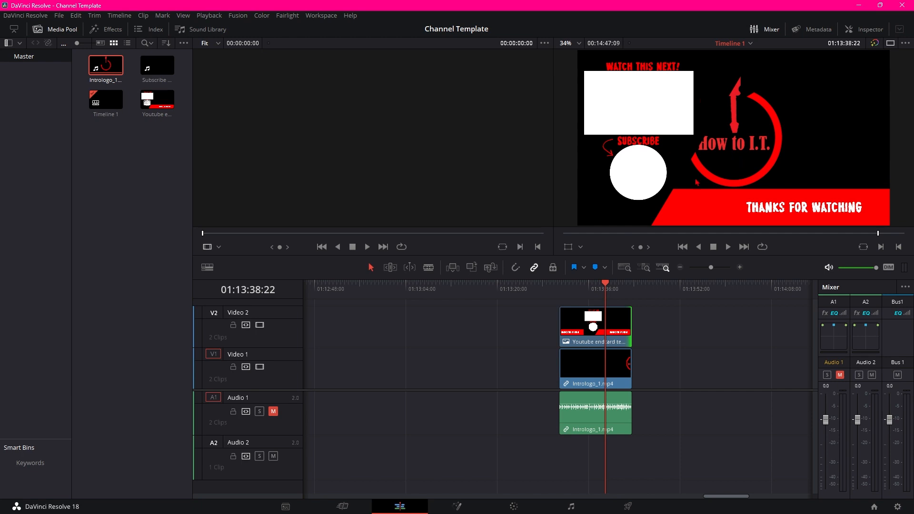
pyautogui.click(621, 361)
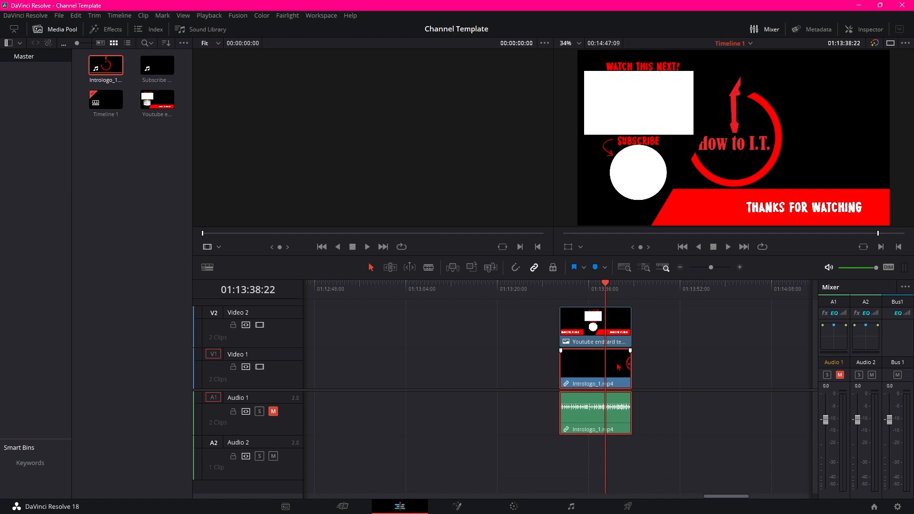
pyautogui.click(868, 31)
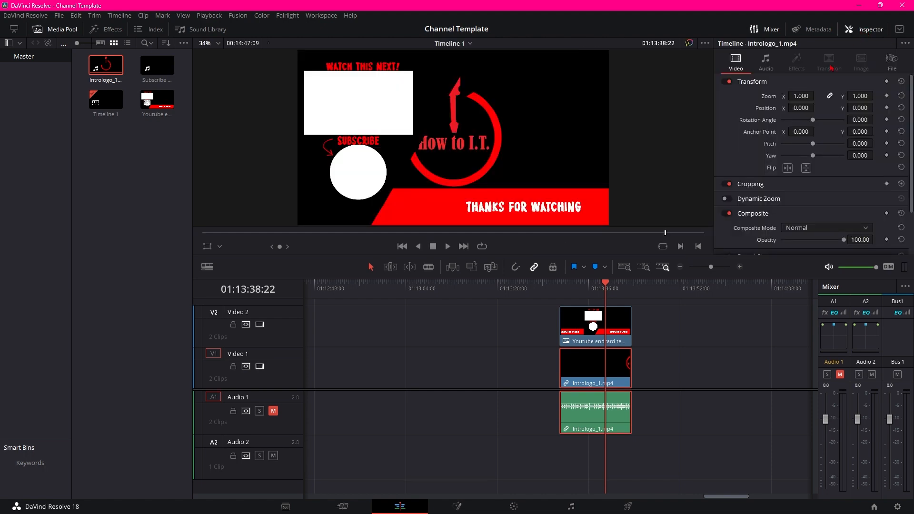
pyautogui.moveTo(801, 108)
pyautogui.mouseDown()
pyautogui.moveTo(818, 107)
pyautogui.moveTo(811, 111)
pyautogui.mouseUp()
pyautogui.click(860, 95)
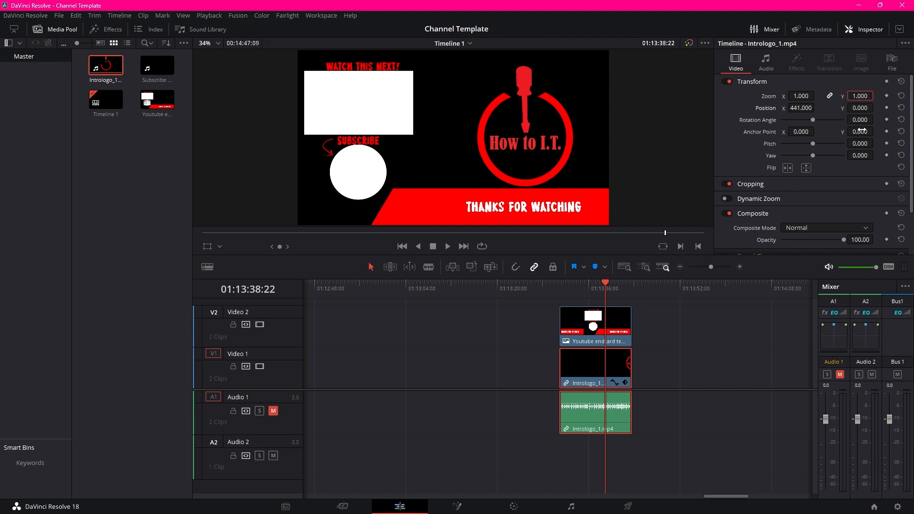
pyautogui.moveTo(860, 108); pyautogui.dragTo(905, 108)
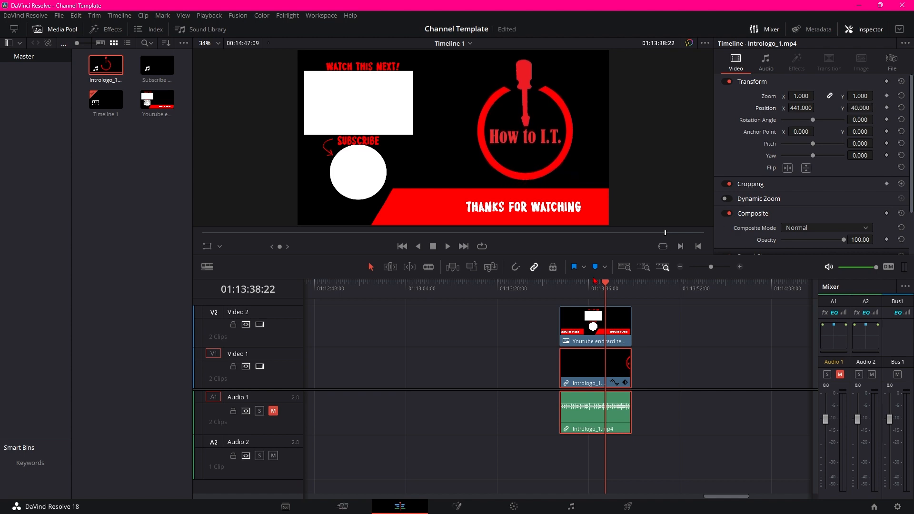
pyautogui.moveTo(594, 281); pyautogui.dragTo(626, 324)
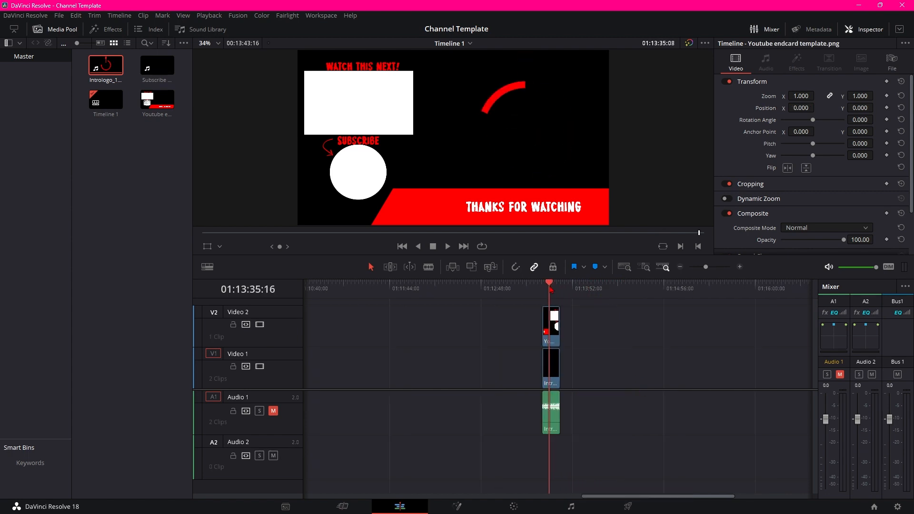
pyautogui.moveTo(550, 284); pyautogui.dragTo(556, 285)
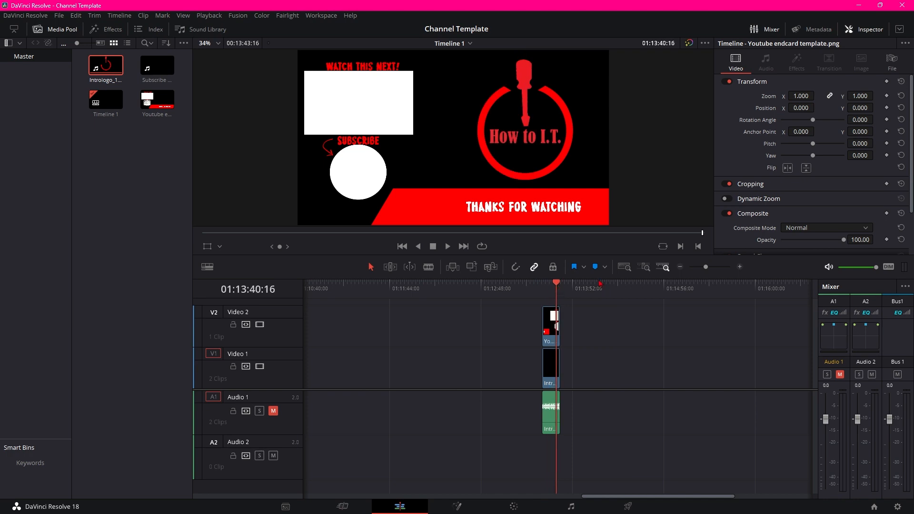
# Step: Place Subscribe Button.mp4 on Video 2, starting at 01:07:22:16
pyautogui.click(681, 267)
pyautogui.click(681, 267)
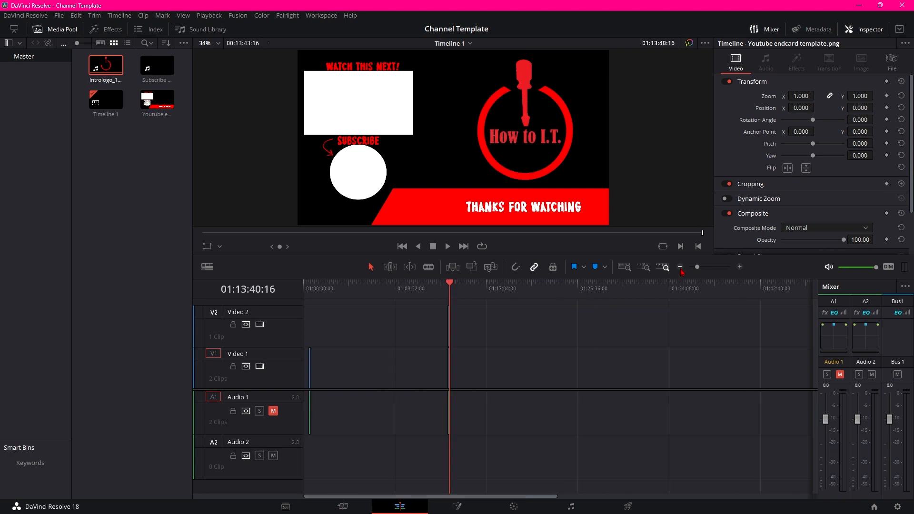
pyautogui.moveTo(453, 287); pyautogui.dragTo(385, 307)
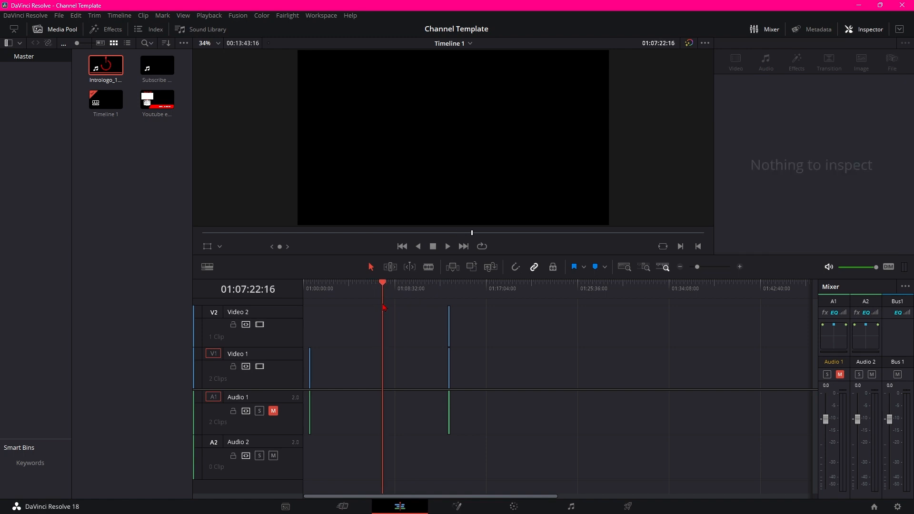
pyautogui.click(157, 65)
pyautogui.moveTo(157, 66); pyautogui.dragTo(386, 324)
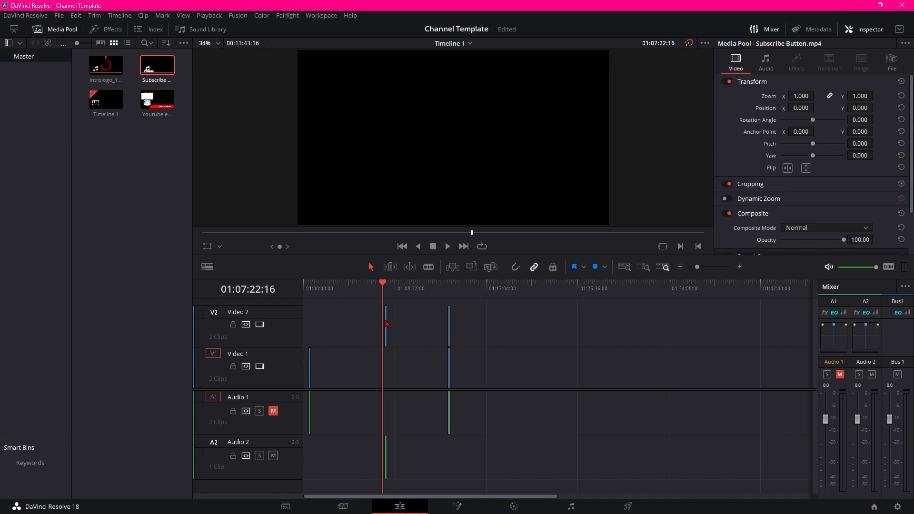
pyautogui.click(741, 267)
pyautogui.click(740, 267)
pyautogui.moveTo(574, 331); pyautogui.dragTo(566, 333)
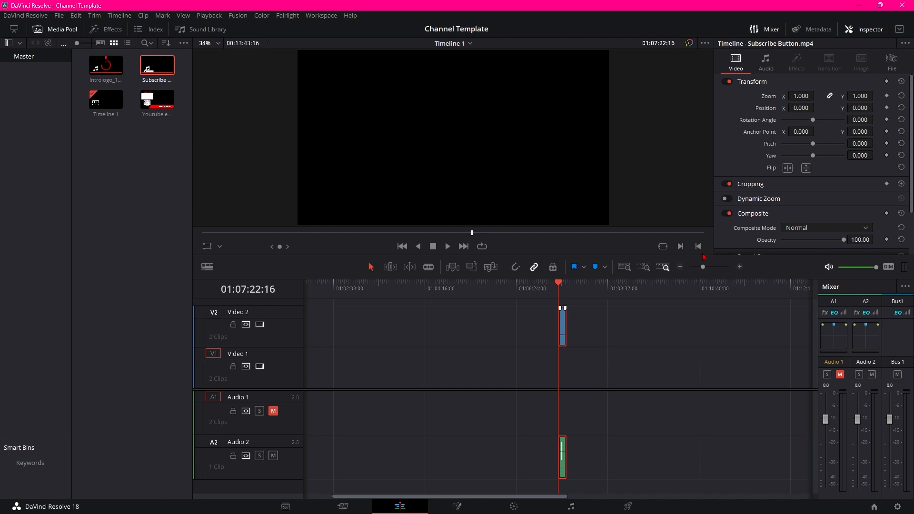
# Step: Position the Subscribe Button.mp4 overlay at X -142, Y -60 in the lower-left corner of the frame, checking it at 01:07:28:00
pyautogui.click(680, 267)
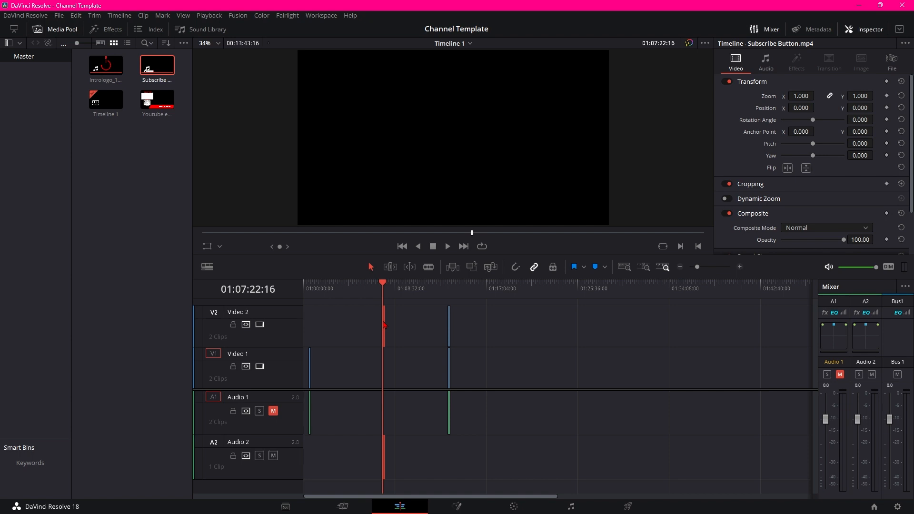
pyautogui.click(384, 284)
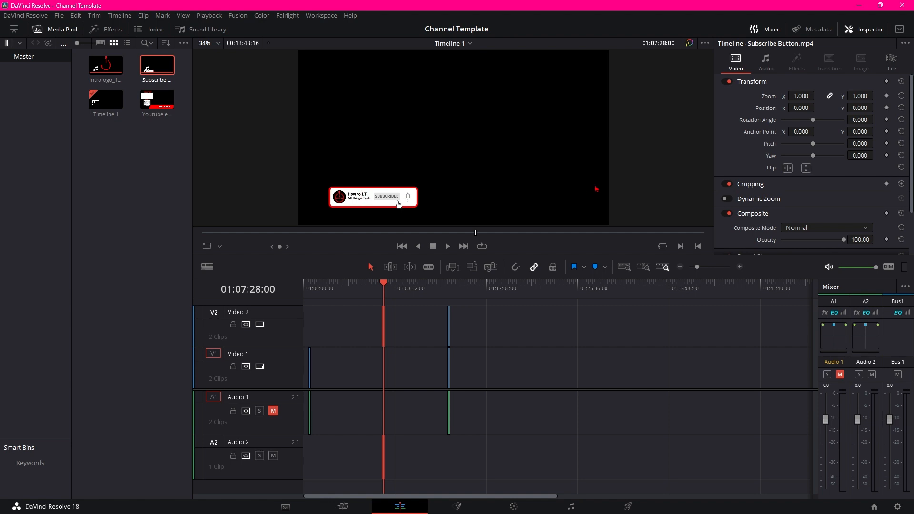
pyautogui.moveTo(811, 105); pyautogui.dragTo(801, 107)
pyautogui.moveTo(382, 204)
pyautogui.mouseDown()
pyautogui.moveTo(375, 201)
pyautogui.moveTo(375, 214)
pyautogui.mouseUp()
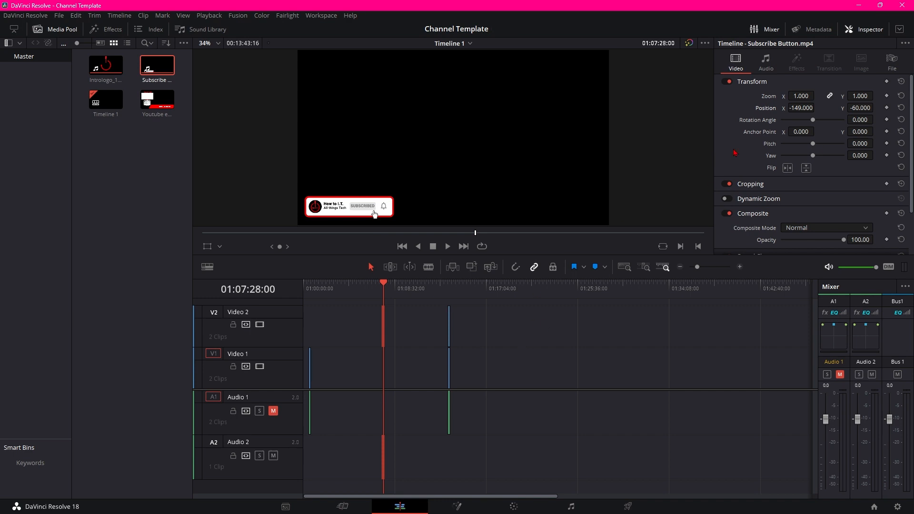
pyautogui.moveTo(801, 109); pyautogui.dragTo(818, 107)
pyautogui.moveTo(375, 214)
pyautogui.mouseDown()
pyautogui.moveTo(486, 214)
pyautogui.moveTo(376, 214)
pyautogui.mouseUp()
pyautogui.click(508, 375)
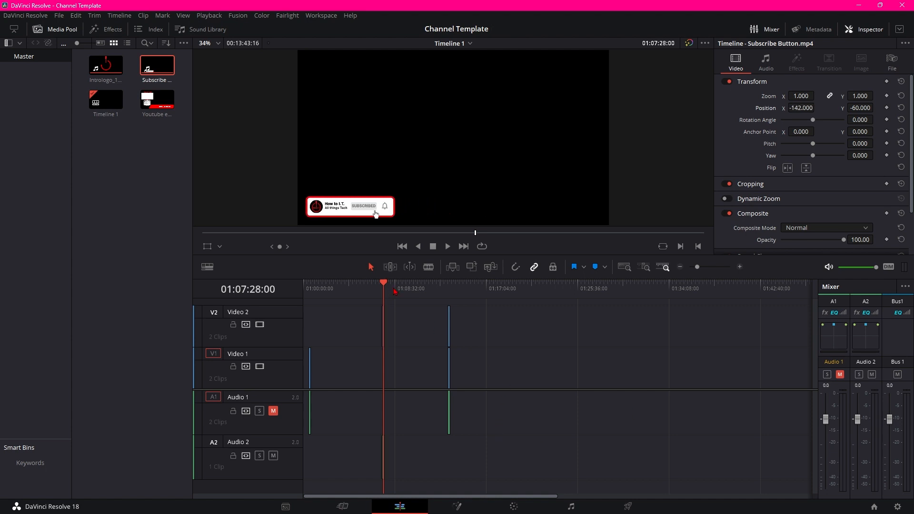
# Step: Return the playhead to 01:00:00:00 and save the Channel Template project
pyautogui.moveTo(384, 285); pyautogui.dragTo(305, 374)
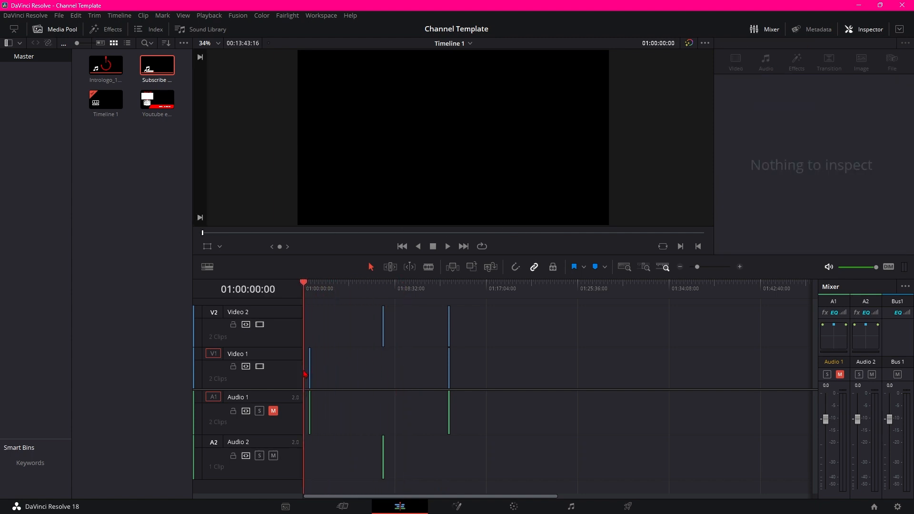
pyautogui.click(60, 16)
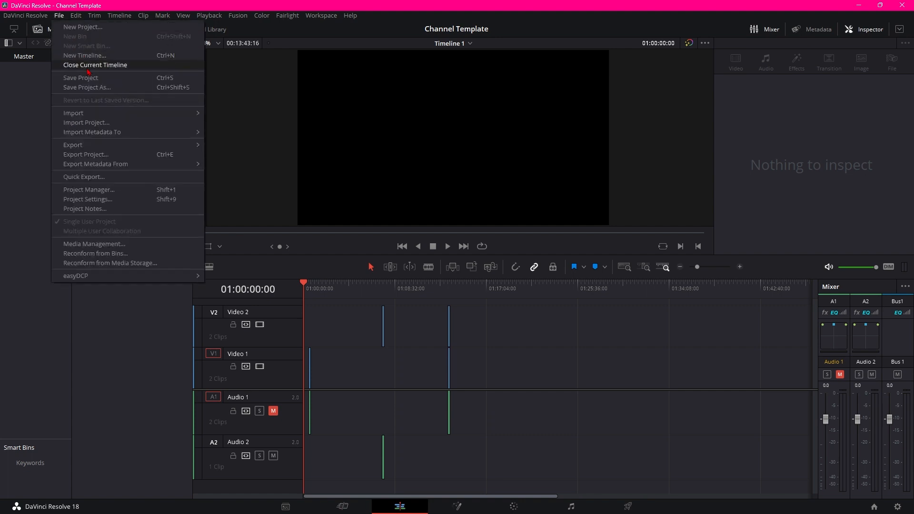
pyautogui.click(93, 83)
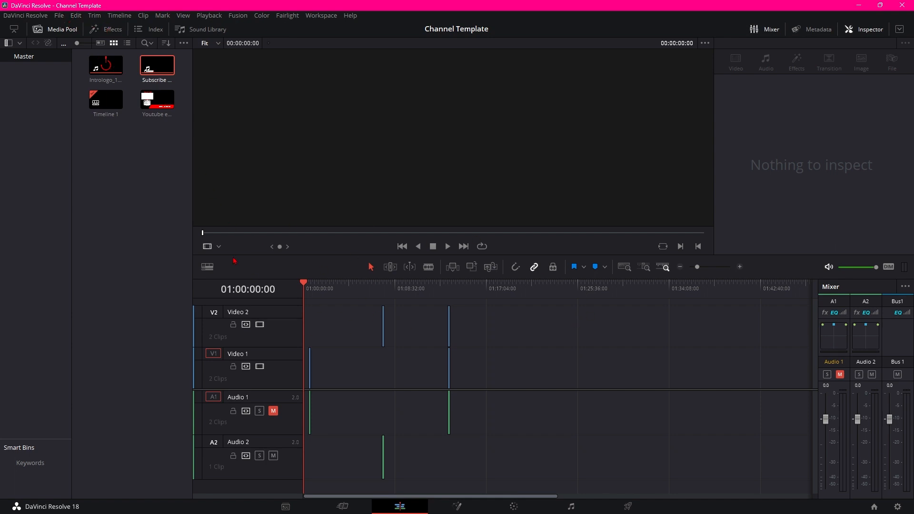
# Step: Save a copy of the template project under the name "The name of your video"
pyautogui.click(60, 17)
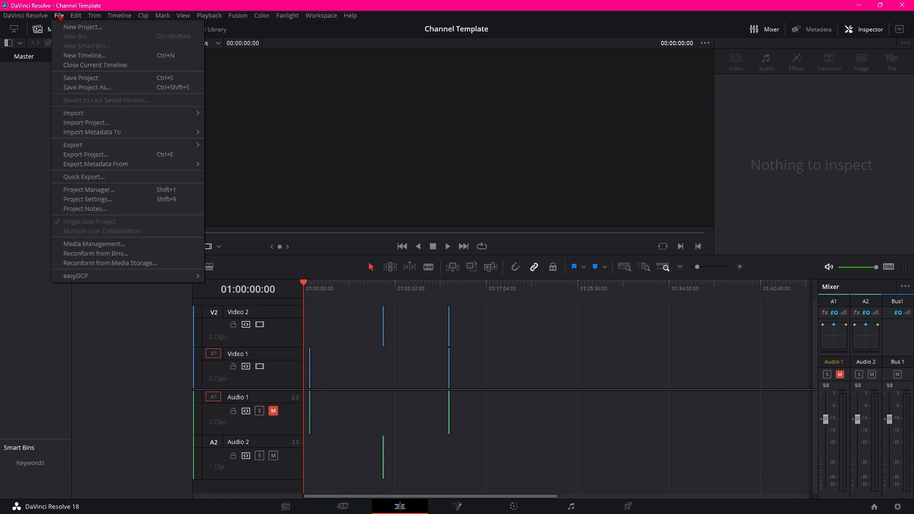
pyautogui.click(101, 89)
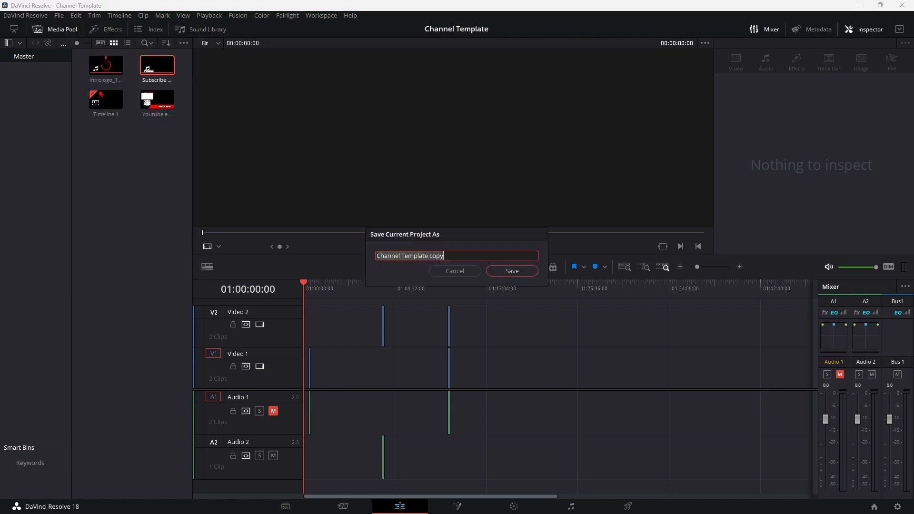
pyautogui.write('The name ')
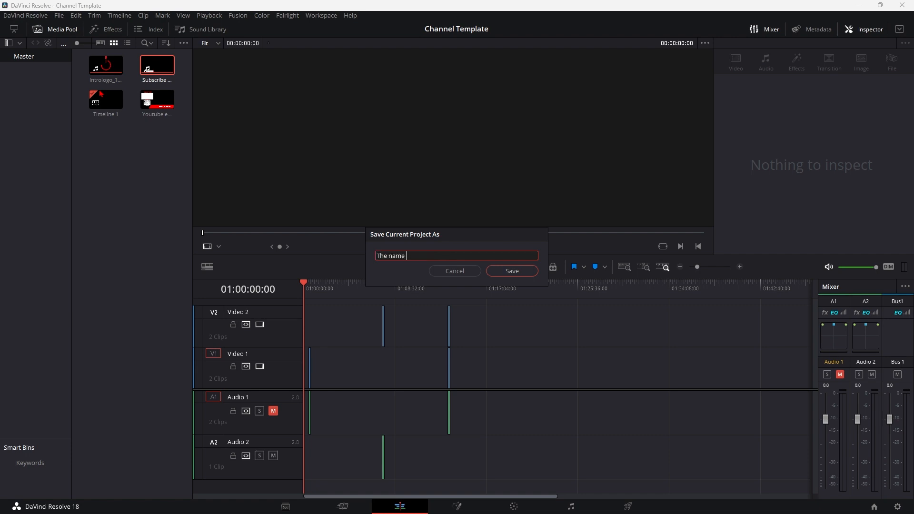
pyautogui.write('of your vido')
pyautogui.press('BackSpace')
pyautogui.write('eo')
pyautogui.click(504, 271)
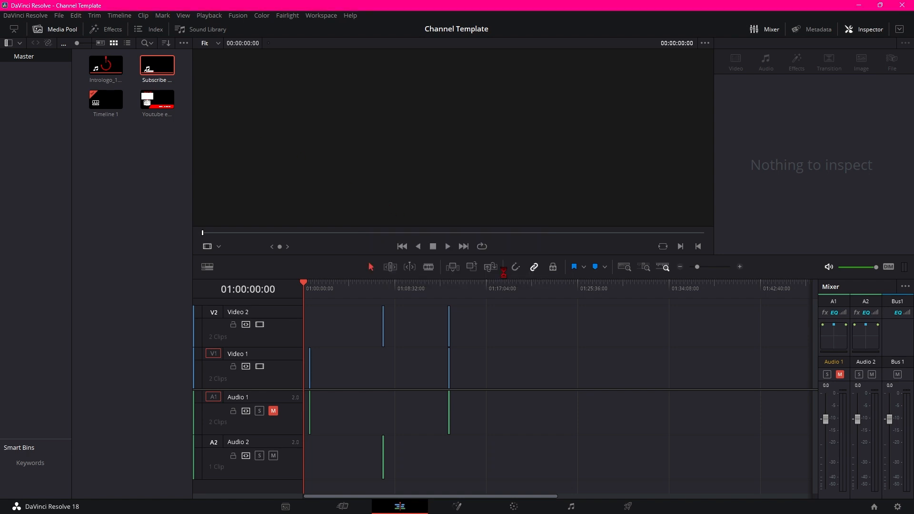